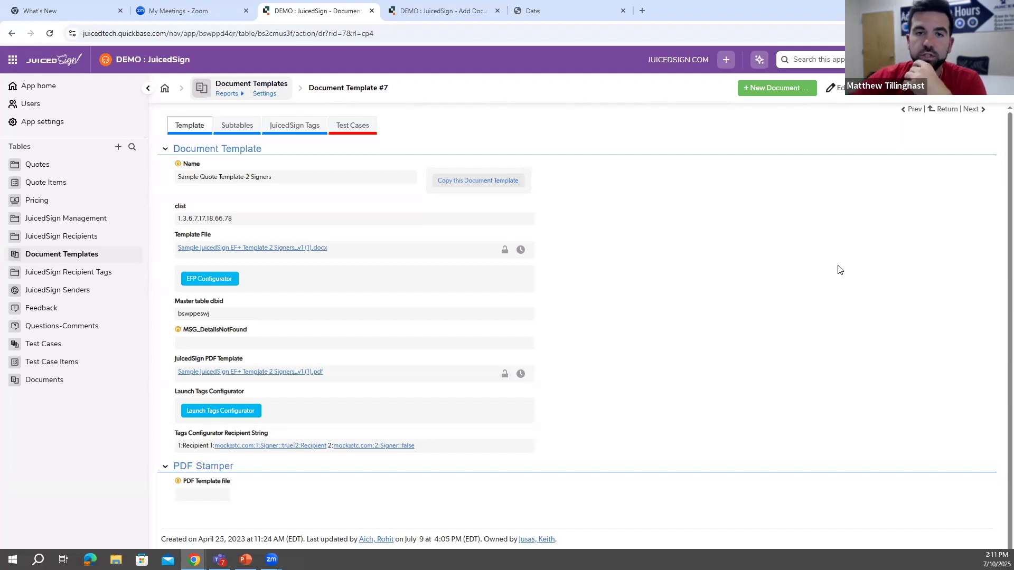
- Review the sample quote PDF, from its quote header to the client and Juiced signature blocks
click(553, 8)
scroll(763, 220, down, 1)
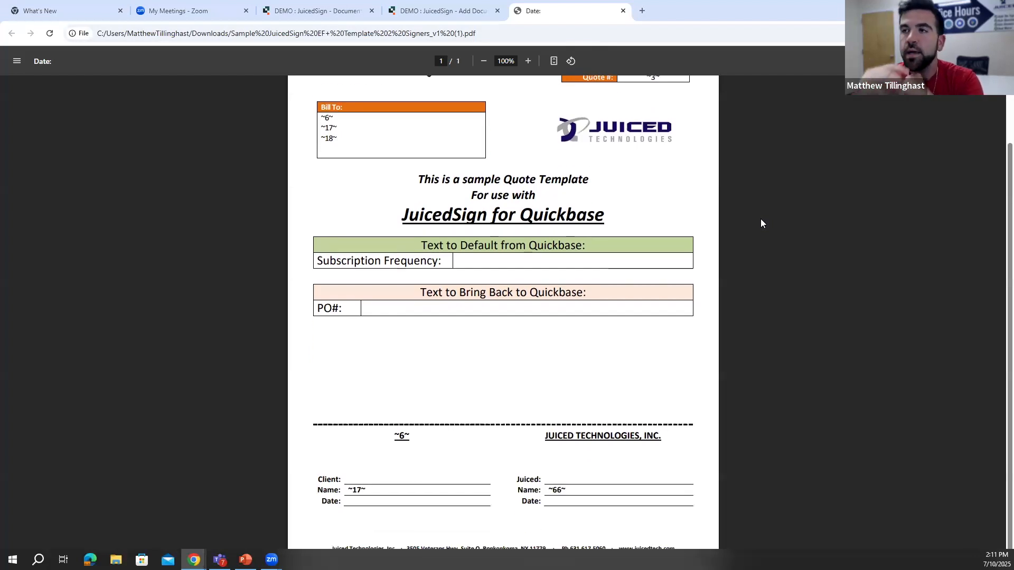
scroll(711, 134, up, 1)
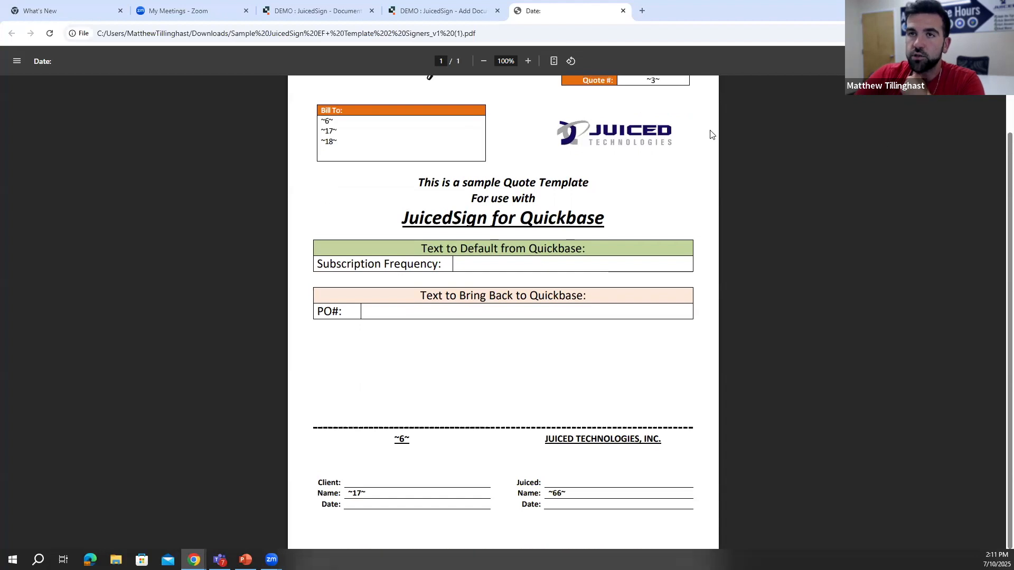
scroll(711, 134, up, 2)
- Return to the Sample Quote Template-2 Signers record and examine its JuicedSign PDF Template field
click(317, 10)
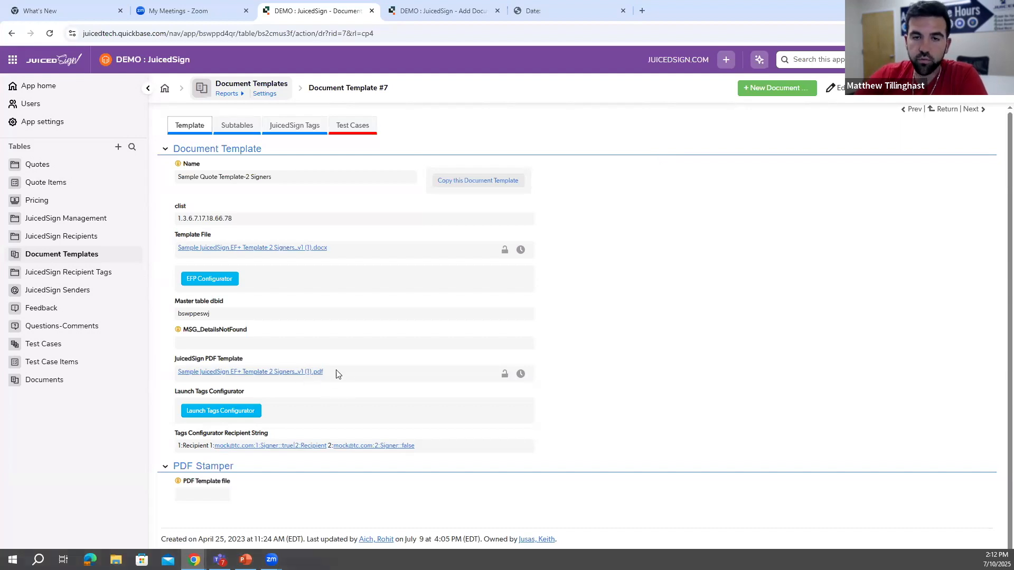
click(451, 10)
click(347, 10)
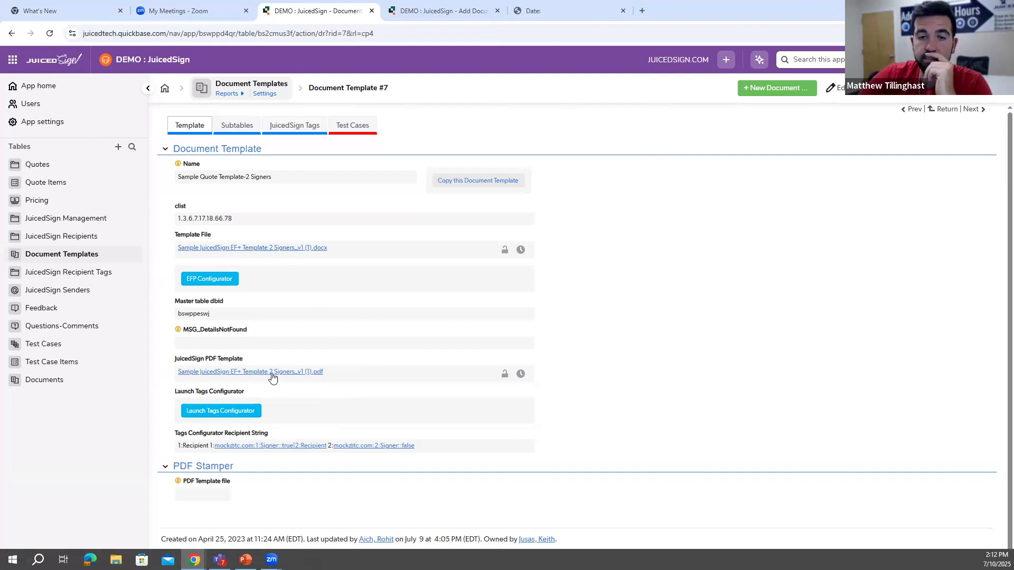
drag(170, 364, 242, 365)
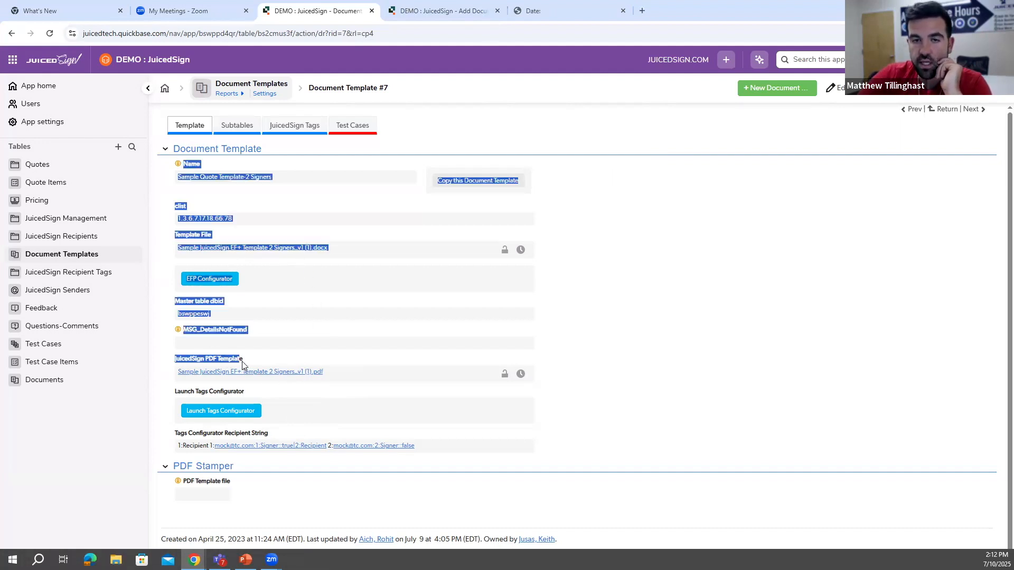
click(272, 364)
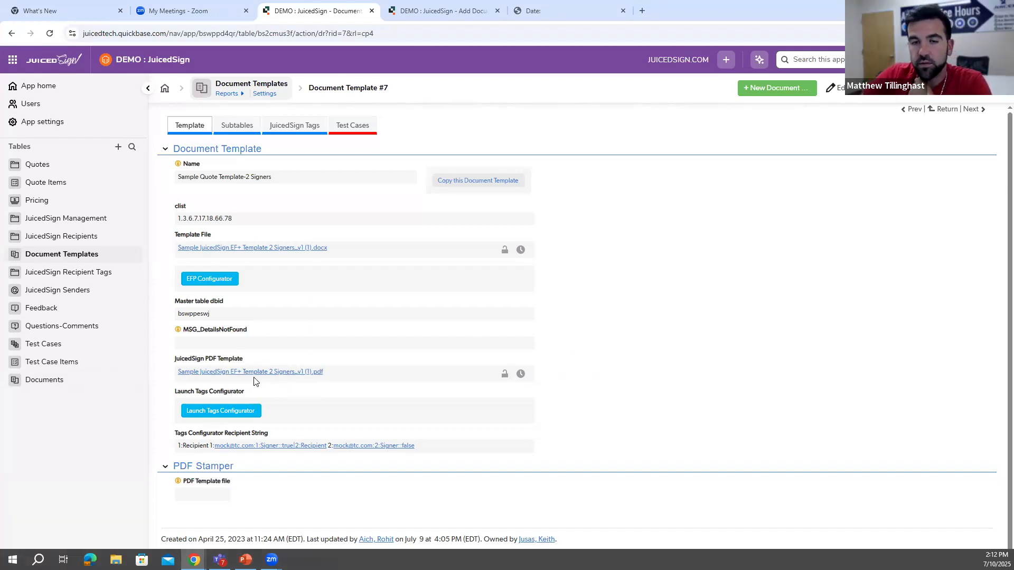
- Check the sample template's recipient tags and open its PDF in the tags configurator with the existing recipients
click(290, 128)
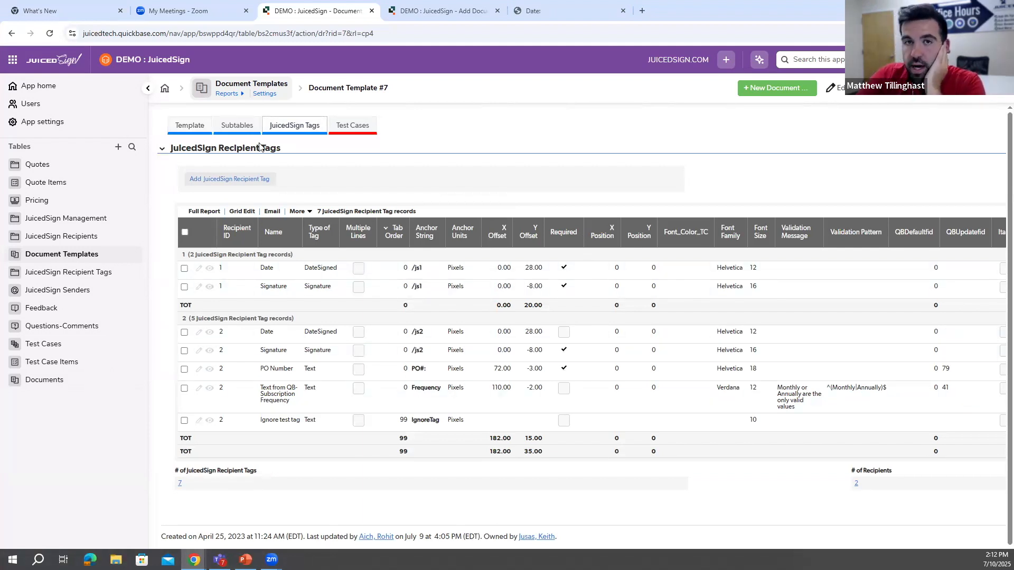
click(195, 127)
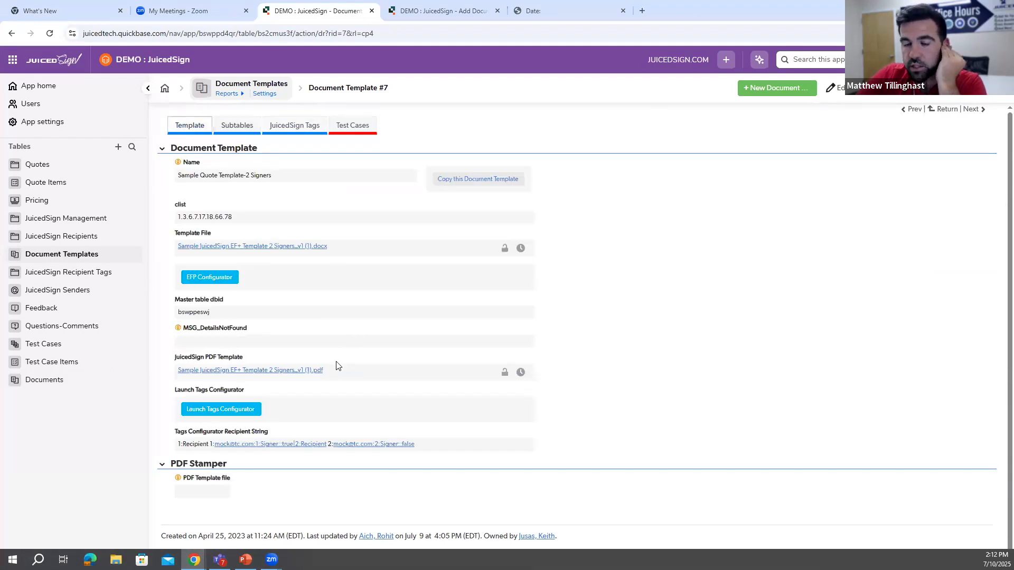
click(235, 412)
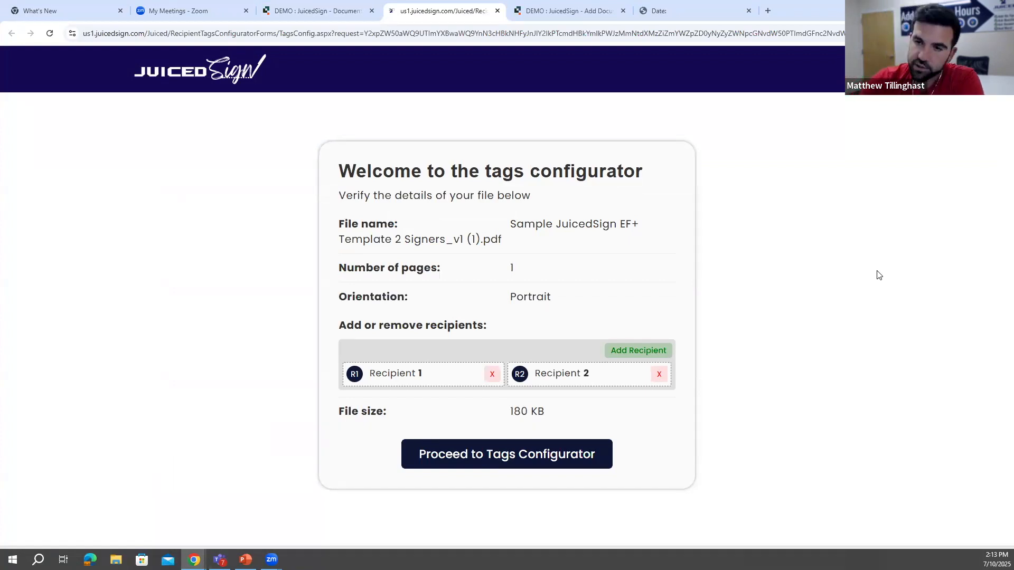
click(560, 457)
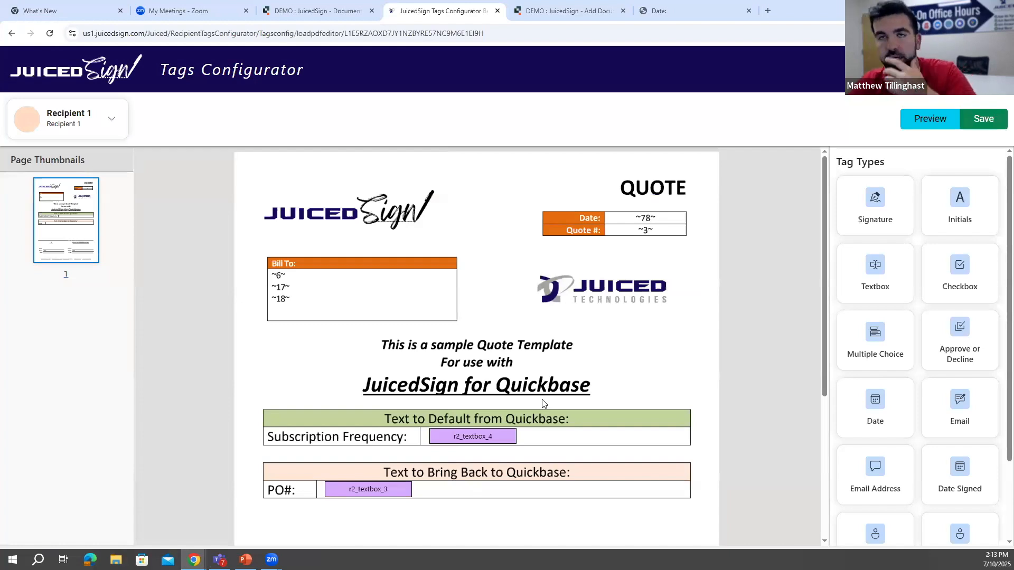
- Compare the sample template's recipient tag records with the tags placed on its PDF in the configurator
click(295, 11)
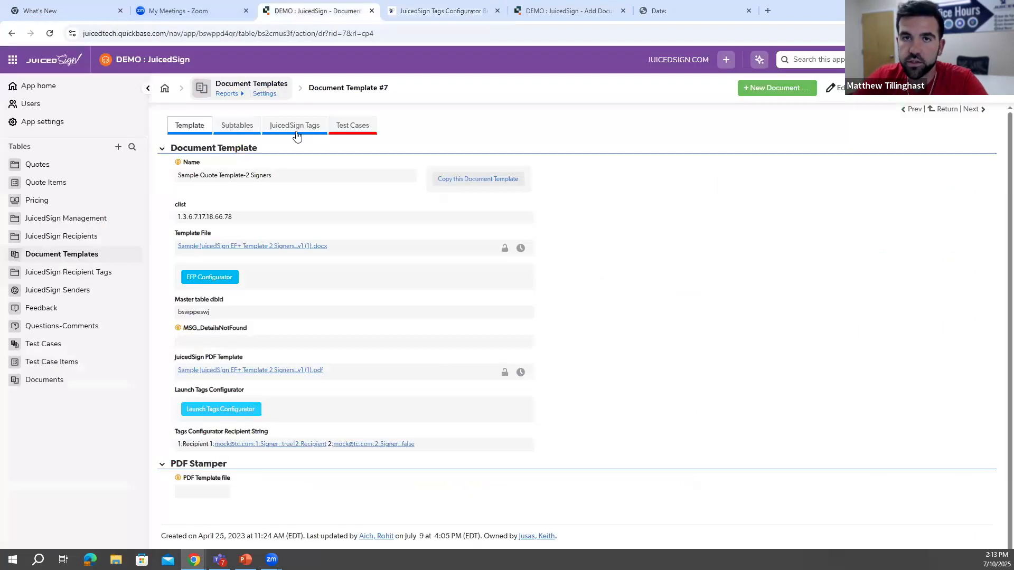
click(306, 128)
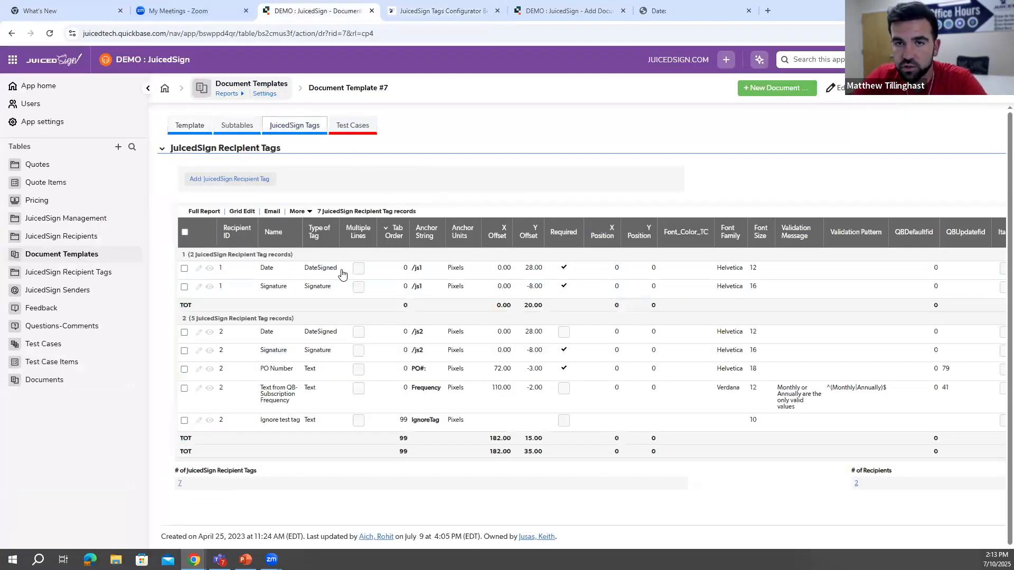
click(465, 10)
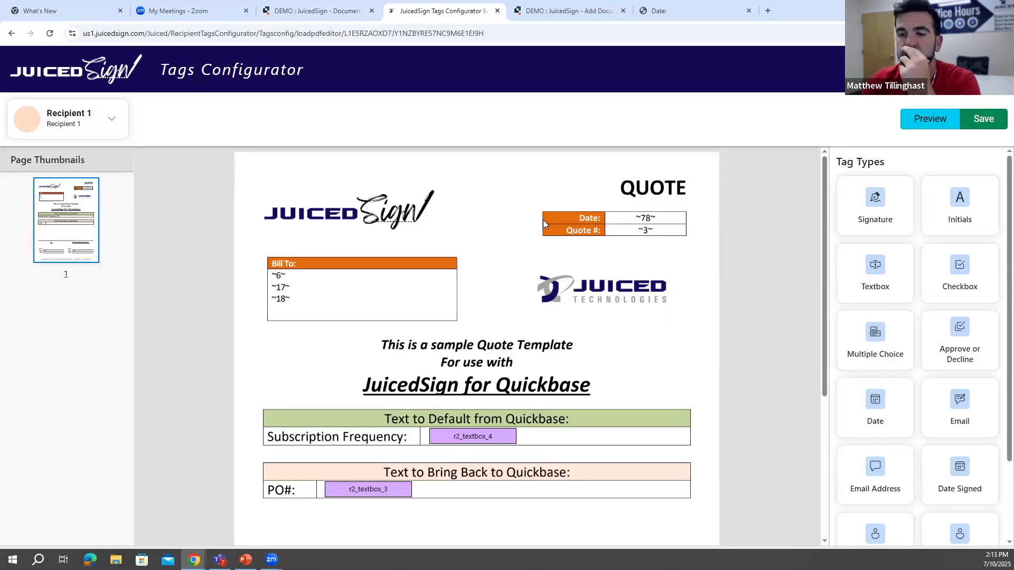
scroll(475, 296, down, 3)
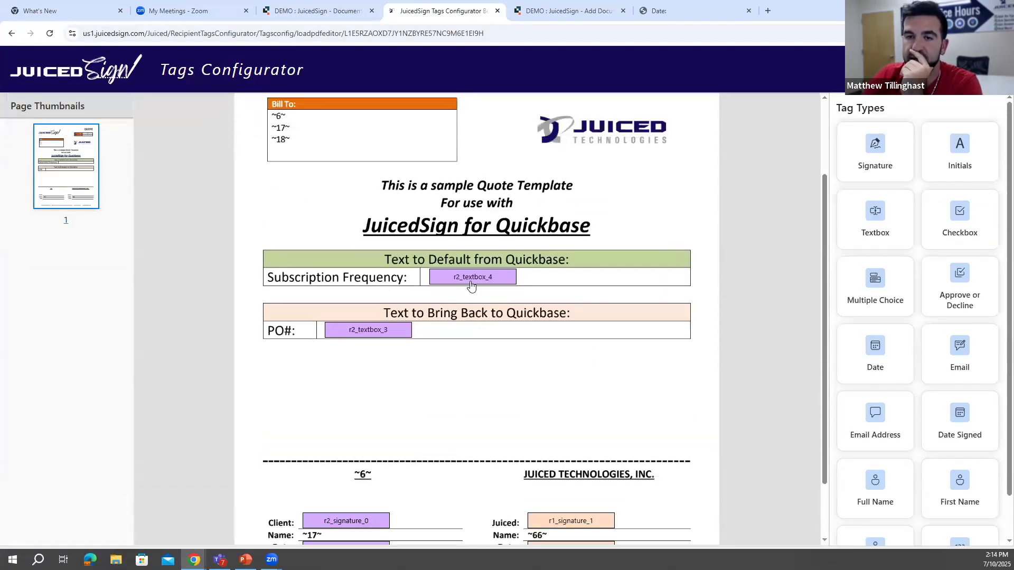
scroll(372, 430, down, 1)
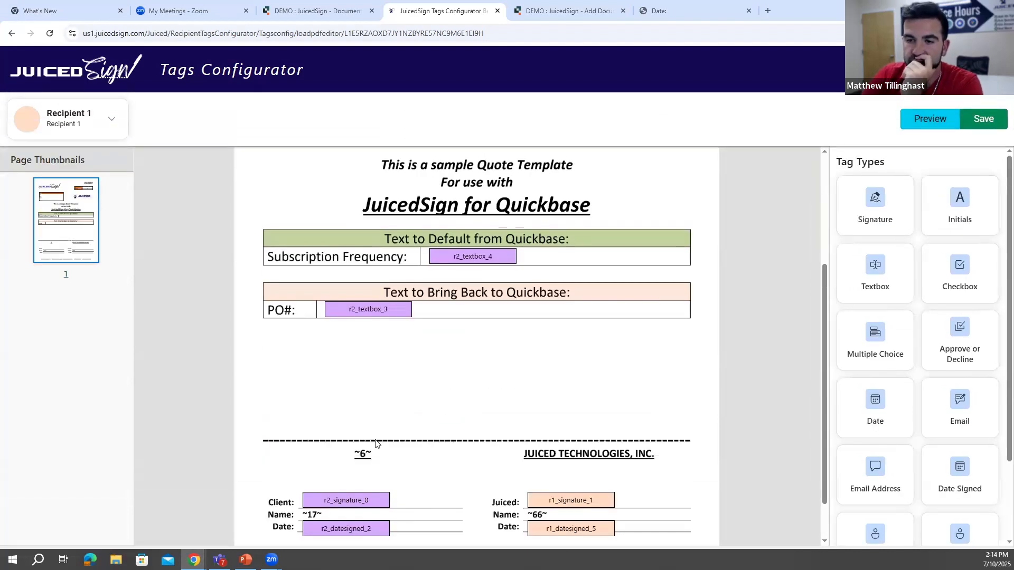
- Place a trial Recipient 1 signature tag below the PO# row, inspect its placement settings, and close the configurator without saving
click(100, 128)
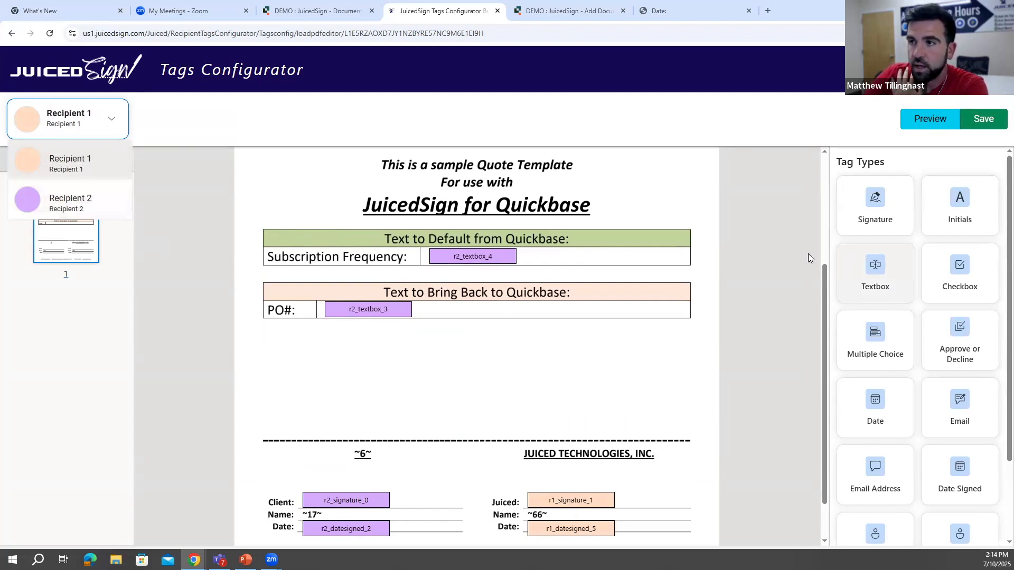
mouse_move(872, 207)
mouse_down()
mouse_move(520, 276)
mouse_move(310, 351)
mouse_move(318, 350)
mouse_up()
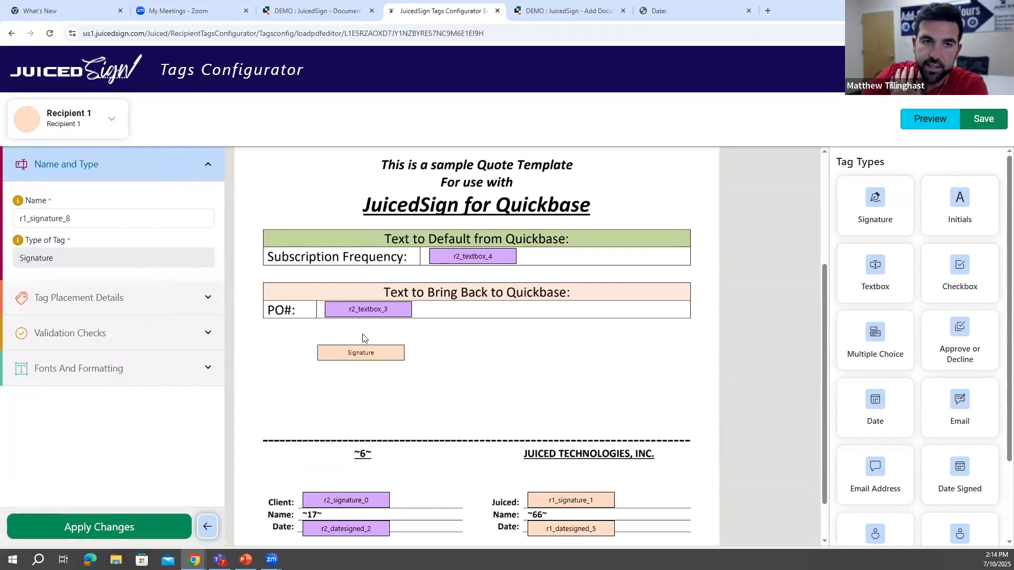
click(84, 211)
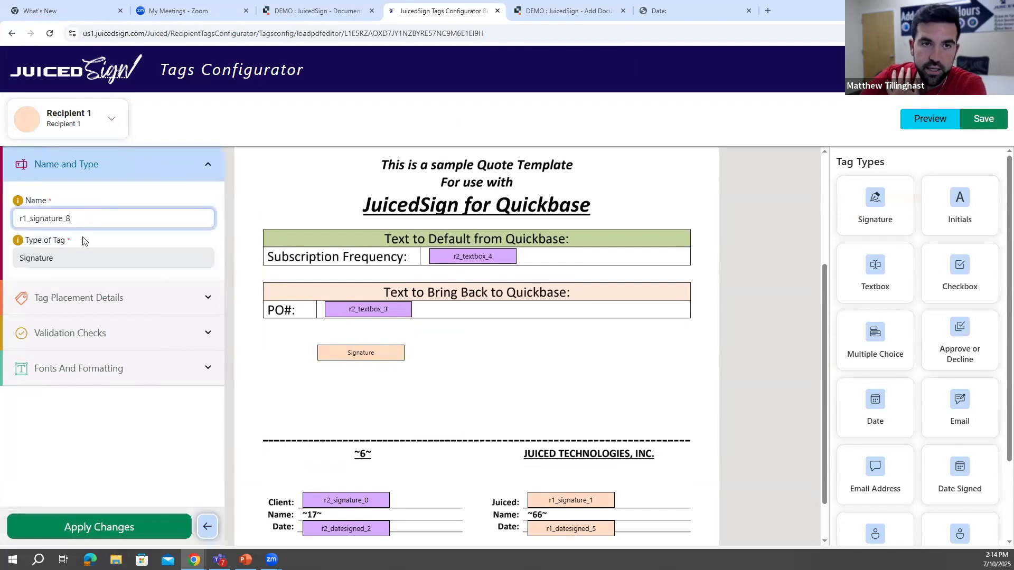
click(77, 252)
click(108, 296)
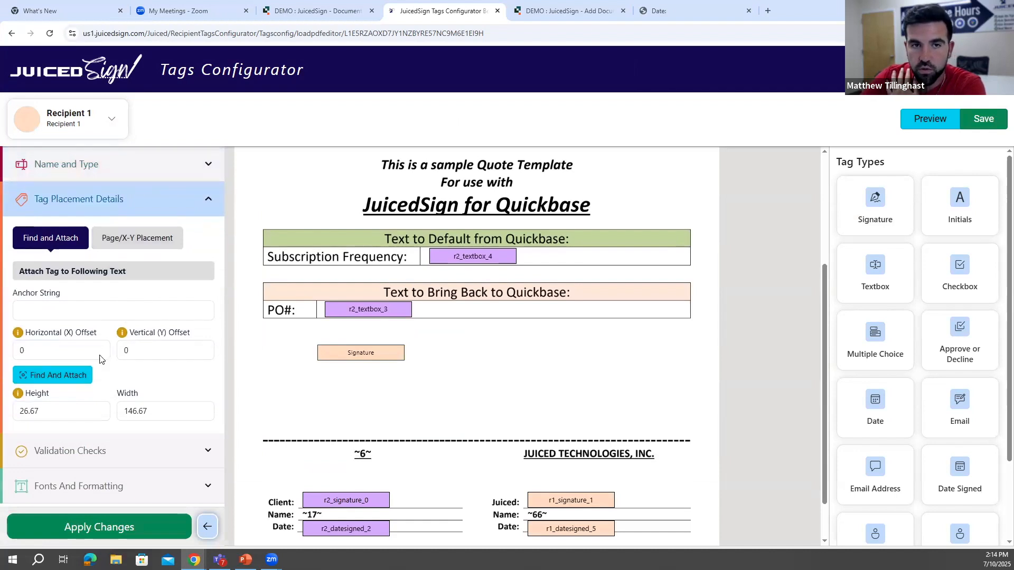
click(210, 203)
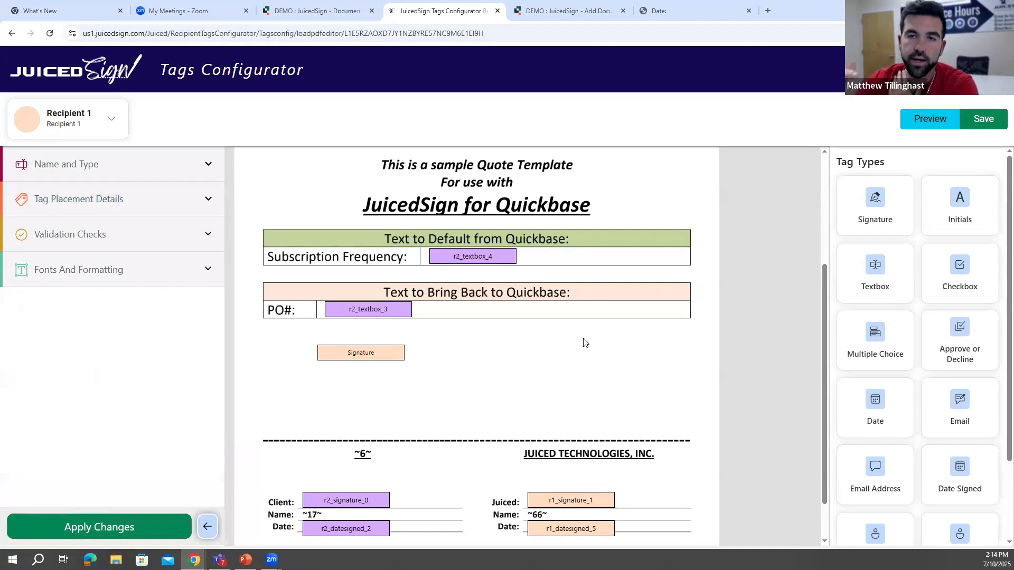
click(497, 10)
- Name the copied document template "JuicedSign Webinar Test Document"
click(433, 11)
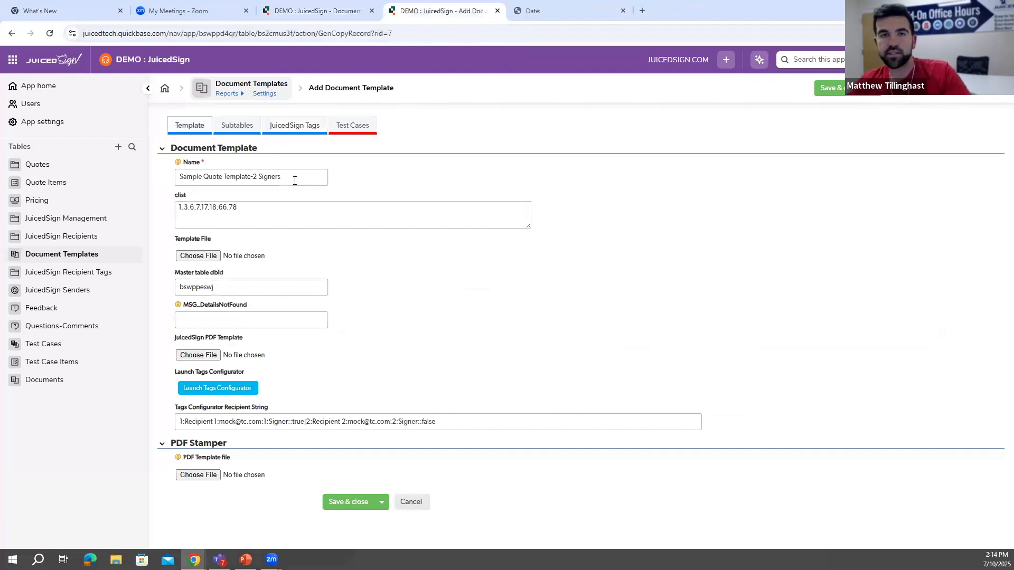
drag(295, 179, 169, 179)
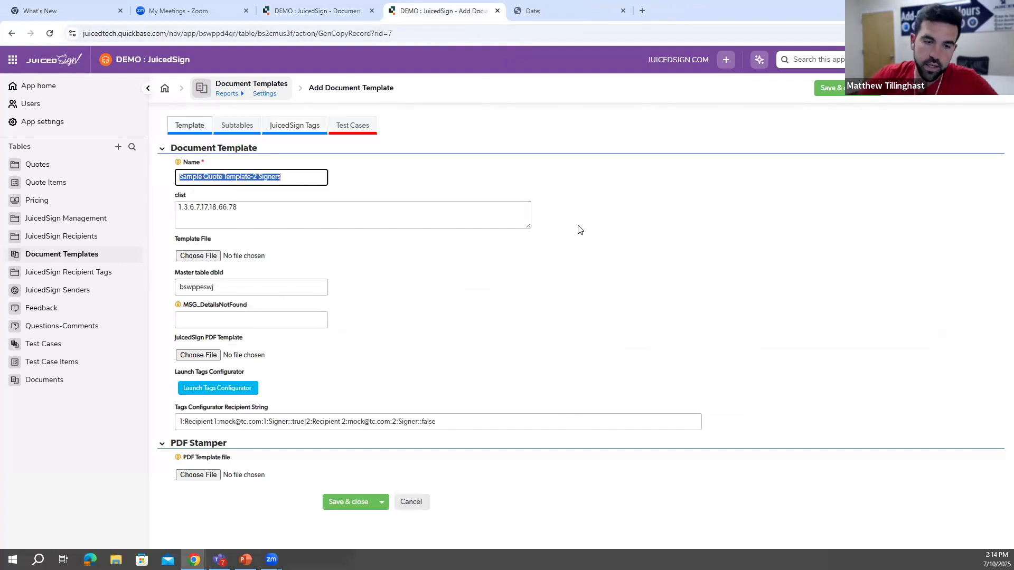
key(BackSpace)
text(JuicedSign Webinar Test Document)
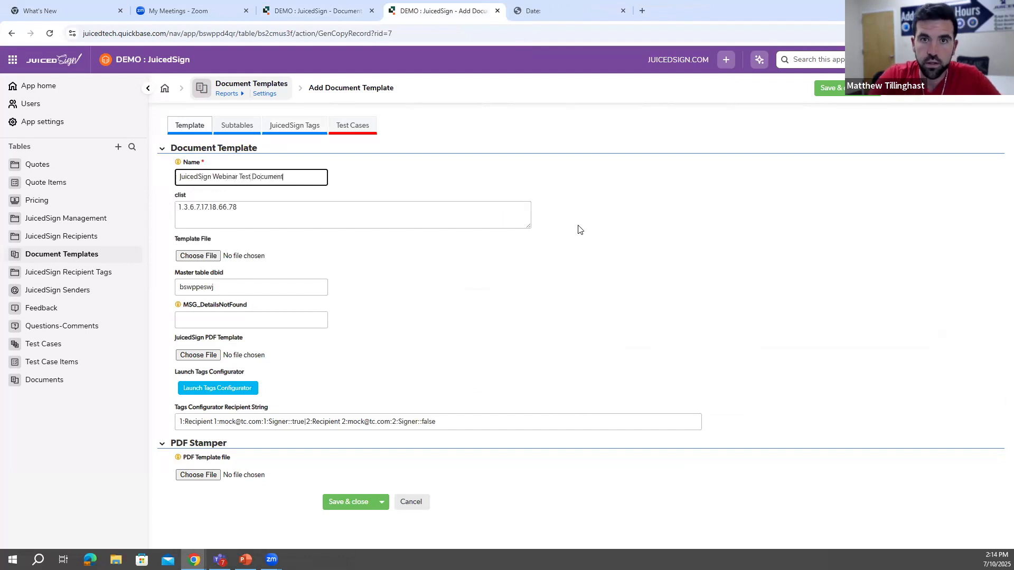
click(209, 232)
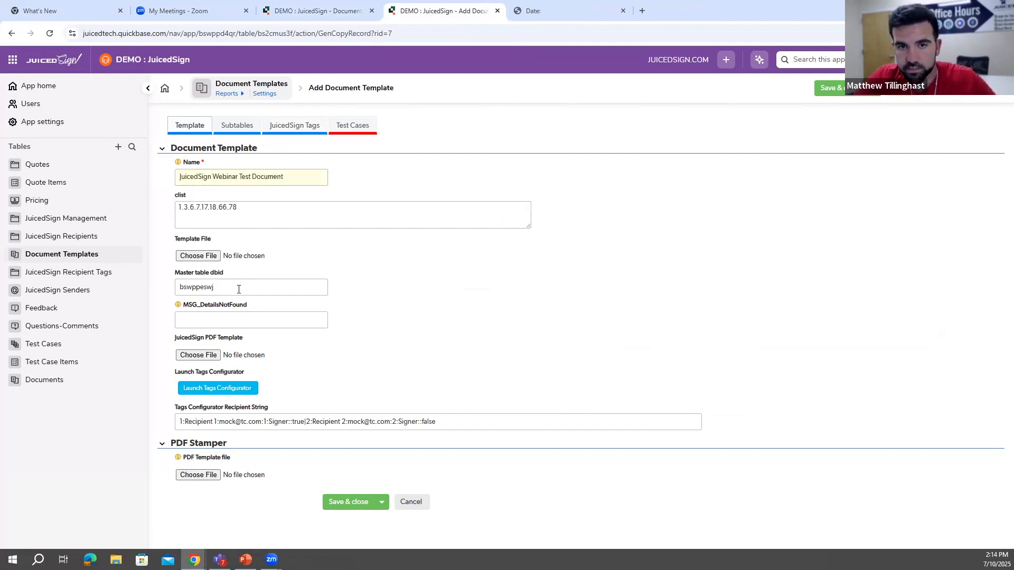
- Attach "Sample JuicedSign EF+ Template 2 Signers_v1_MT.pdf" from Documents as the JuicedSign PDF Template and save the record
click(202, 357)
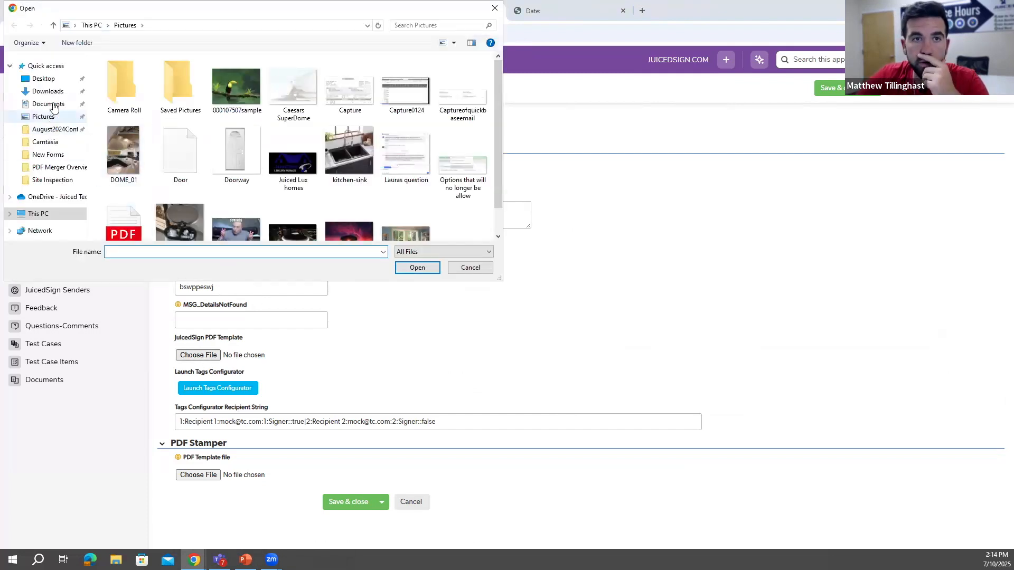
click(53, 104)
click(153, 250)
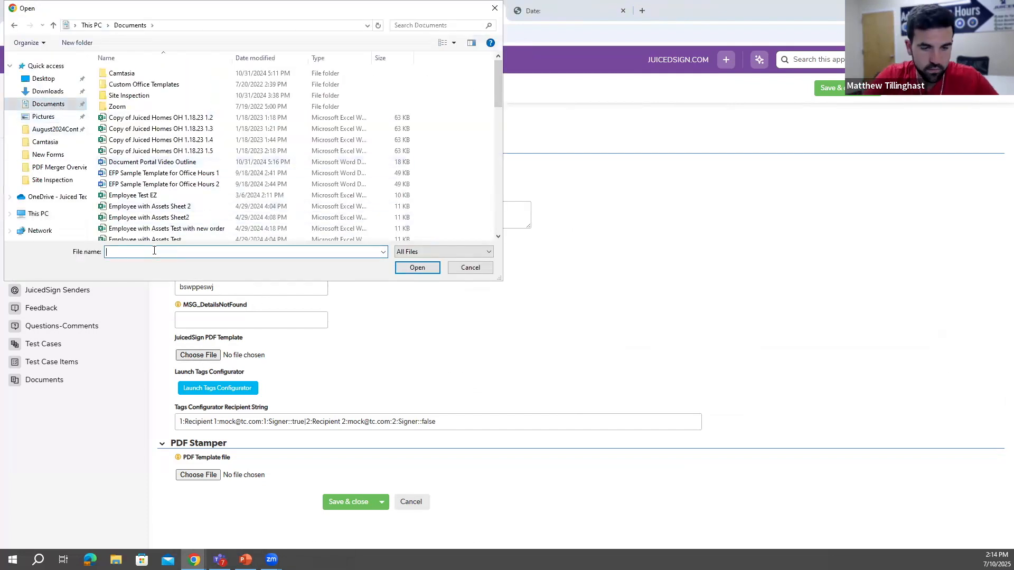
text(sam)
key(Down)
key(Down)
key(Return)
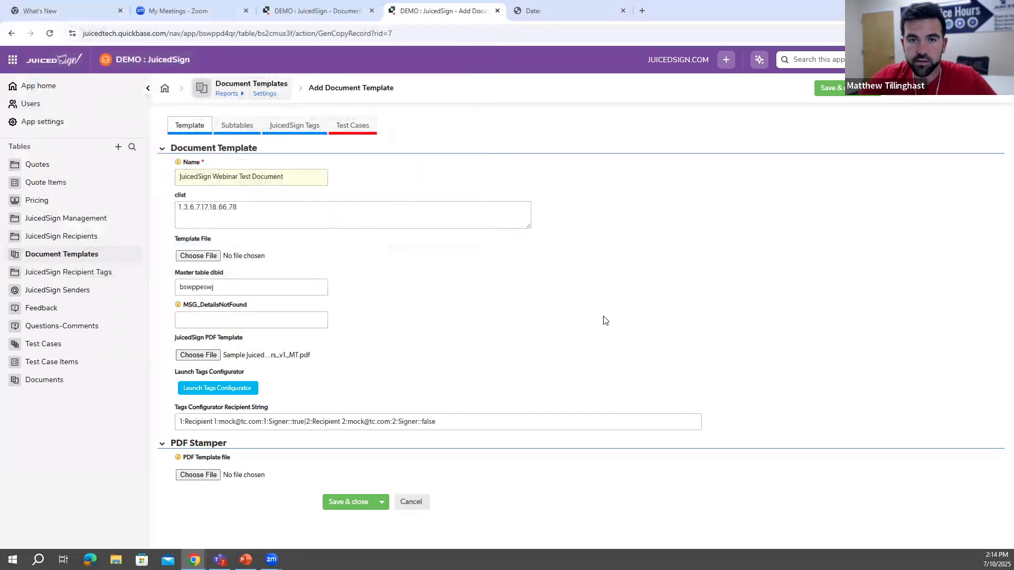
click(350, 502)
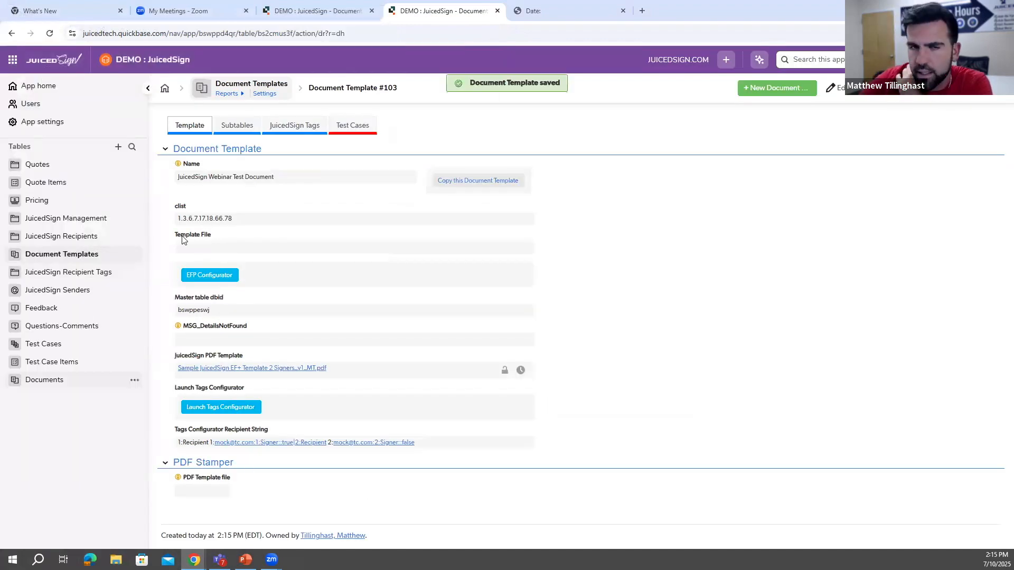
- Check the new template's recipient tags, then open its PDF in the tags configurator with two added recipients
click(295, 125)
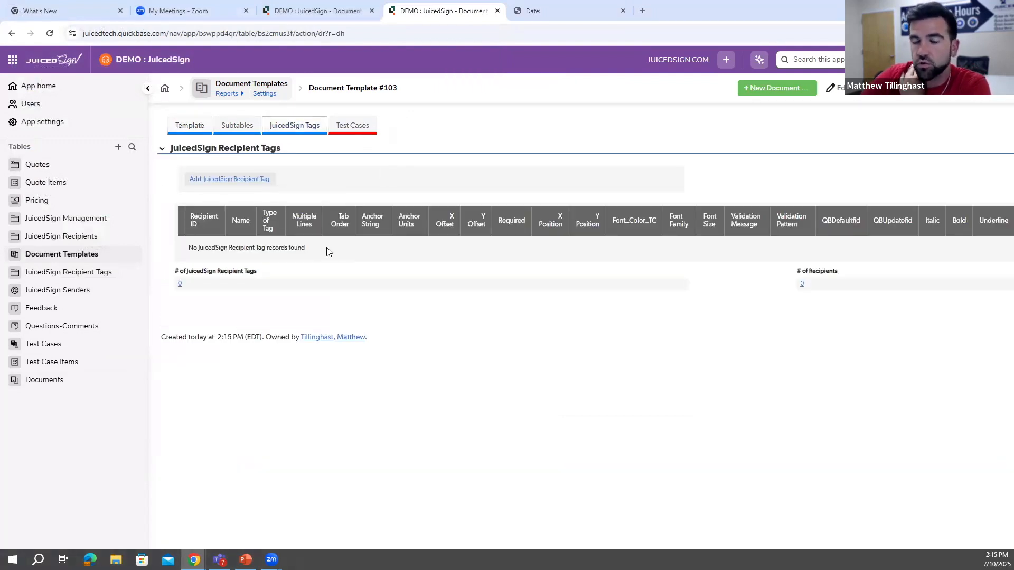
click(190, 125)
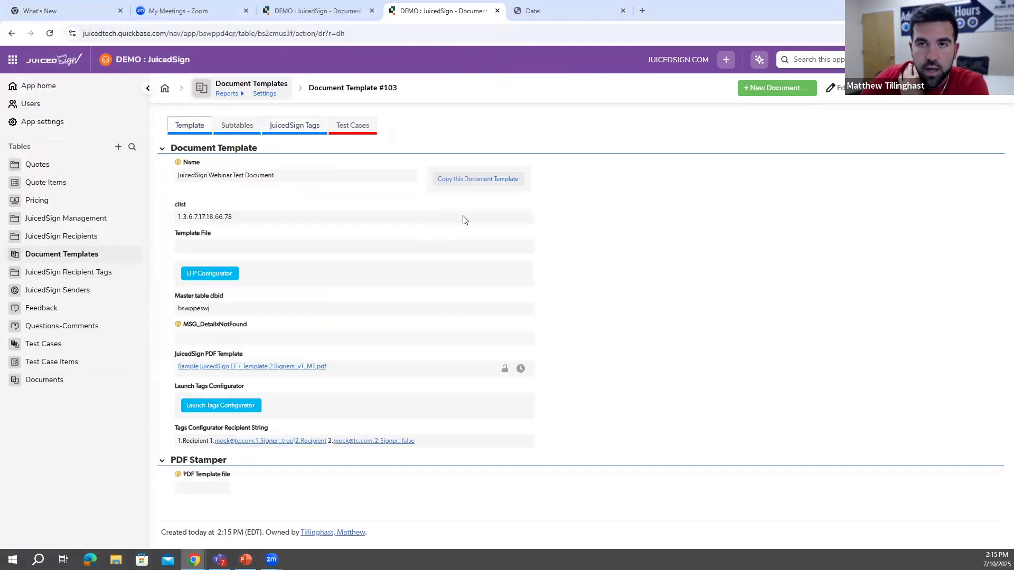
click(233, 407)
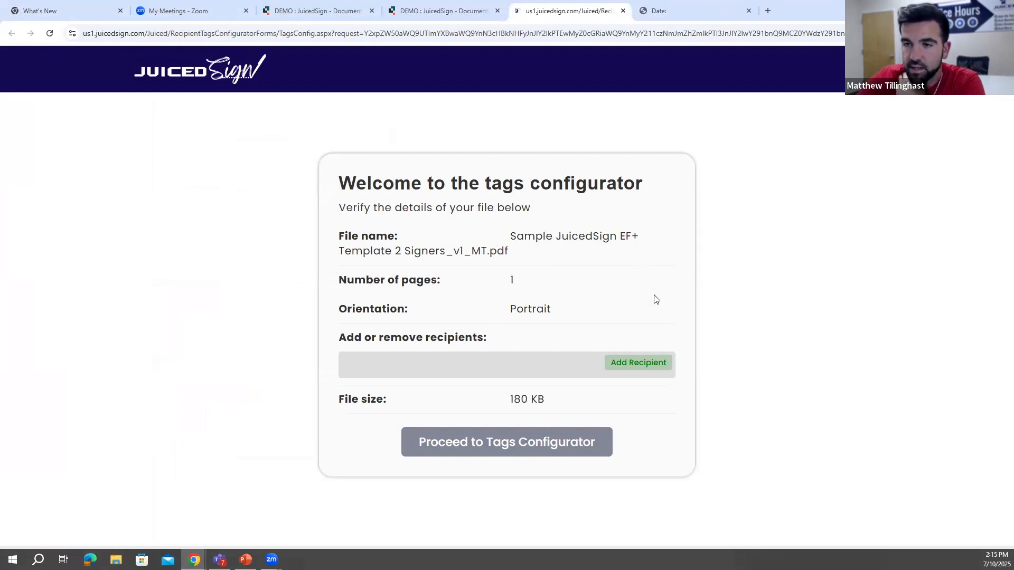
click(636, 362)
click(632, 360)
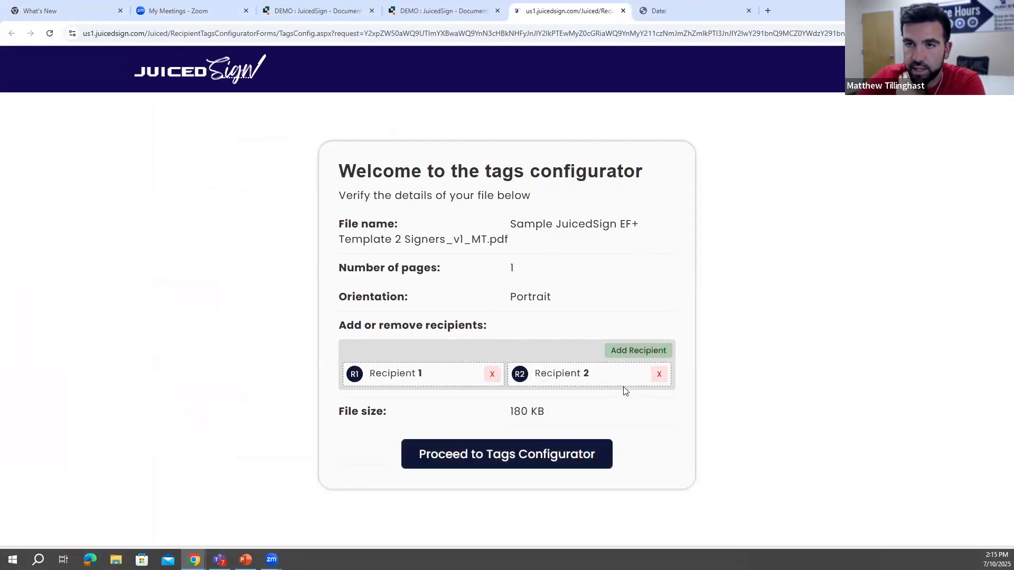
click(558, 456)
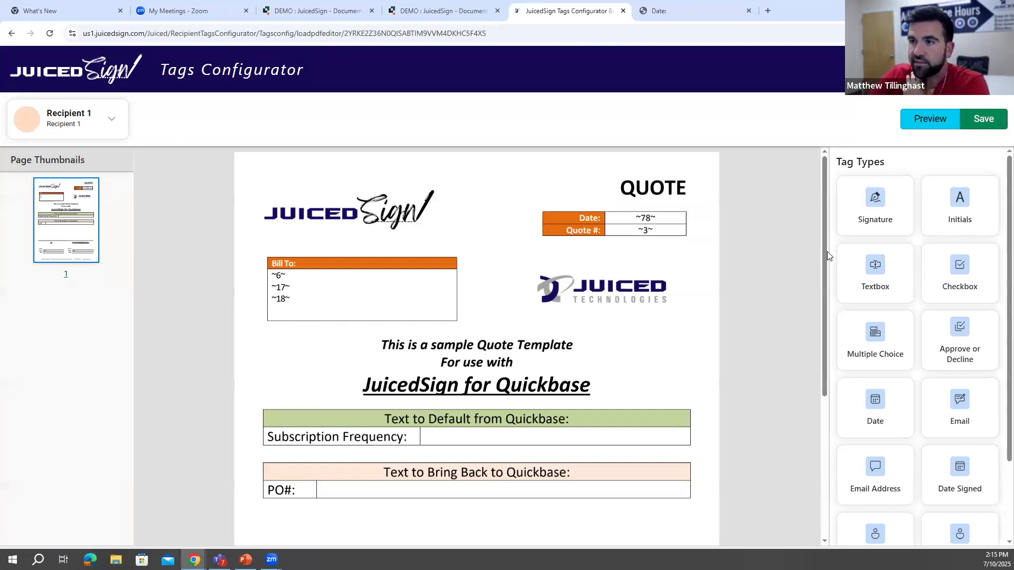
- Place a Recipient 1 signature tag on the signature line beside "Juiced:" under JUICED TECHNOLOGIES, INC
scroll(824, 262, down, 5)
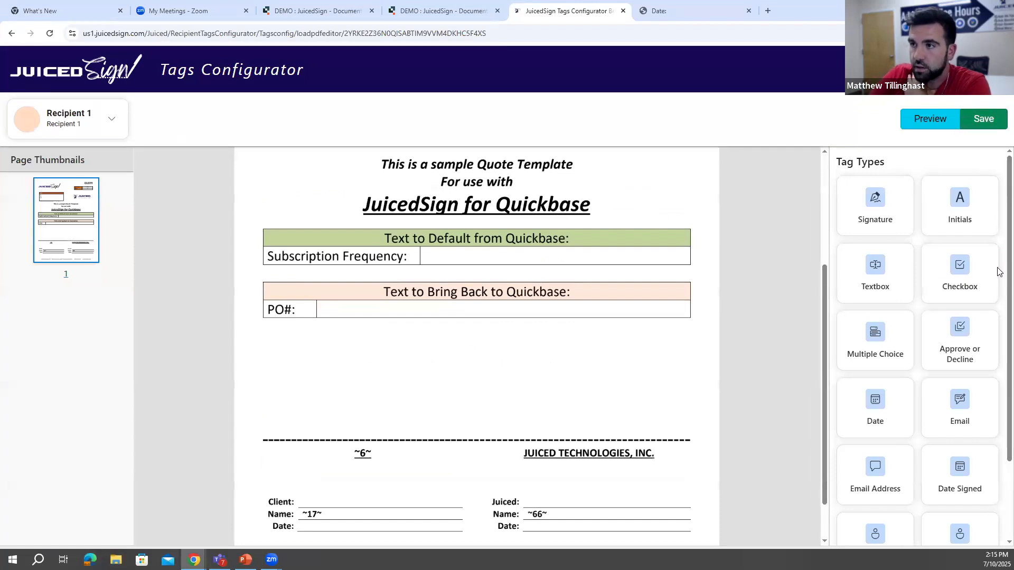
scroll(997, 288, down, 2)
scroll(888, 202, up, 2)
mouse_move(888, 202)
mouse_down()
mouse_move(876, 222)
mouse_move(414, 407)
mouse_move(304, 490)
mouse_move(506, 473)
mouse_move(531, 491)
mouse_up()
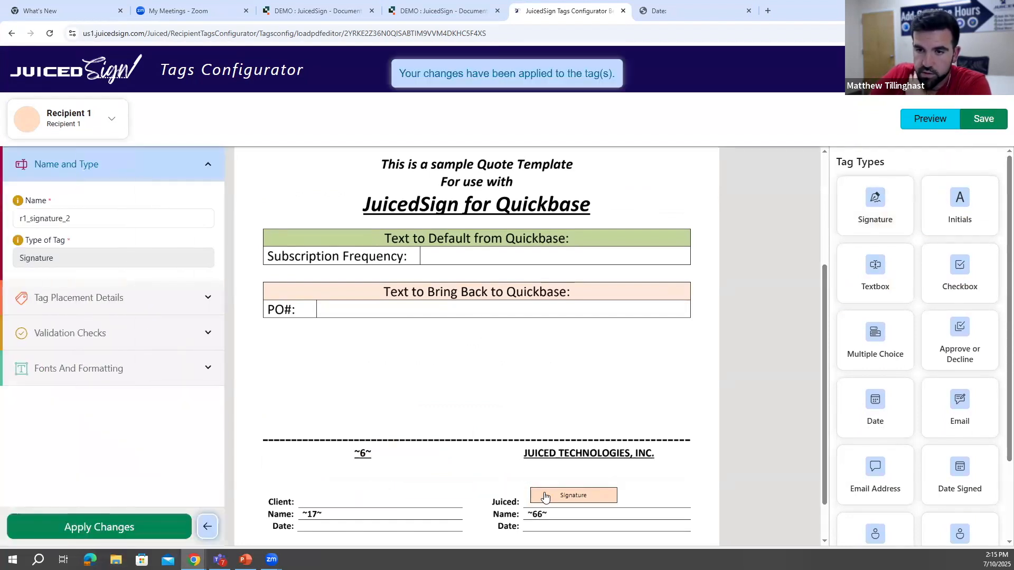
- Rename the Recipient 1 signature tag "Internal Signature"
click(88, 218)
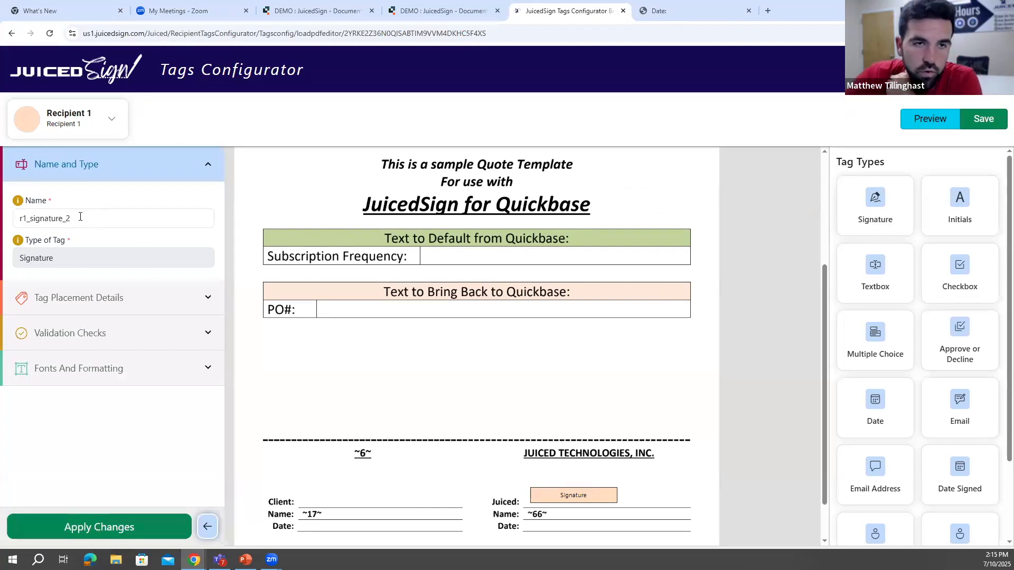
drag(74, 219, 10, 222)
key(BackSpace)
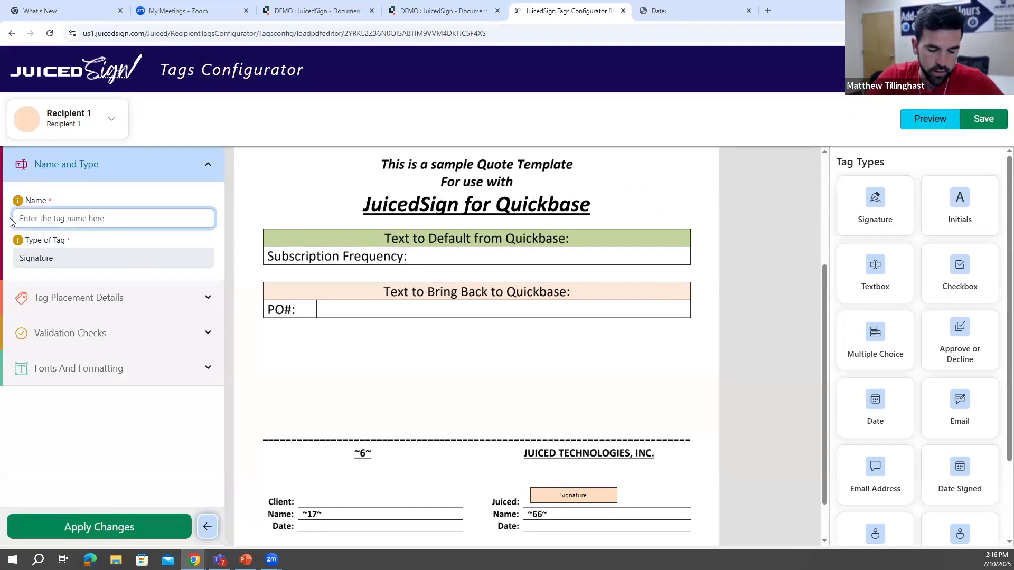
text(Internal)
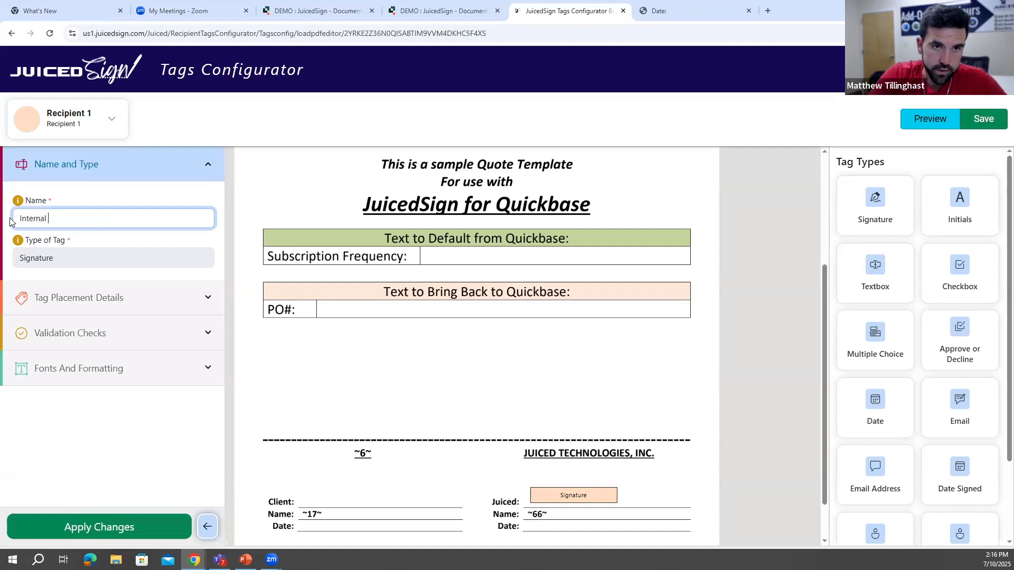
text( Signature)
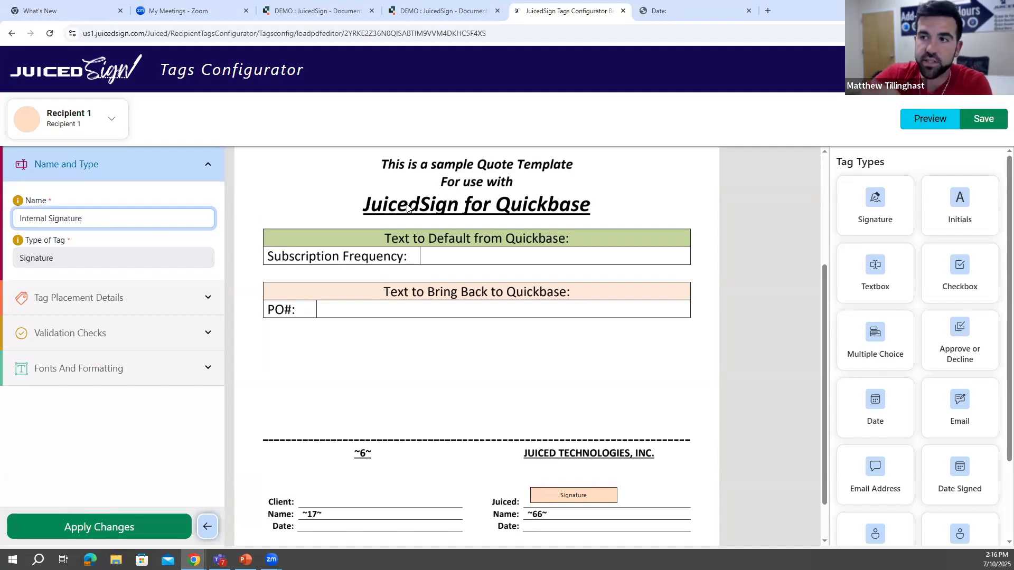
- Check the original template's anchor strings, then attach the Internal Signature tag to the text "/js1" with Find and Attach
click(184, 299)
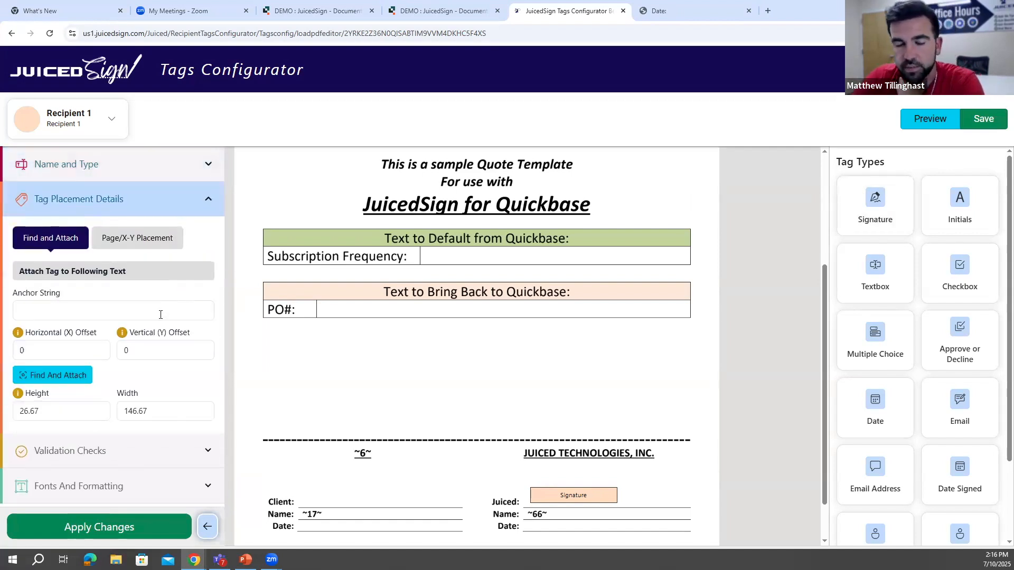
click(154, 315)
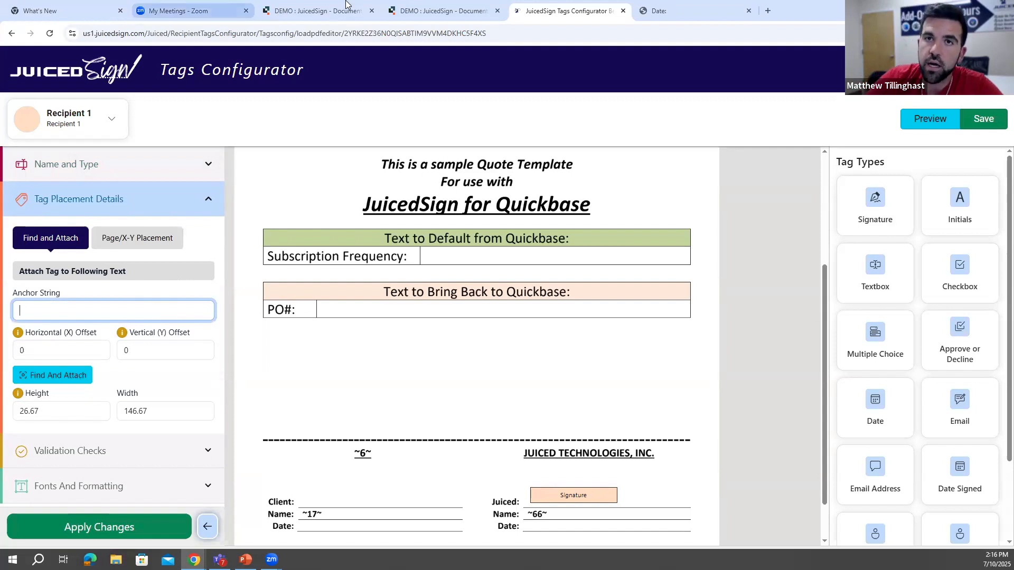
click(317, 11)
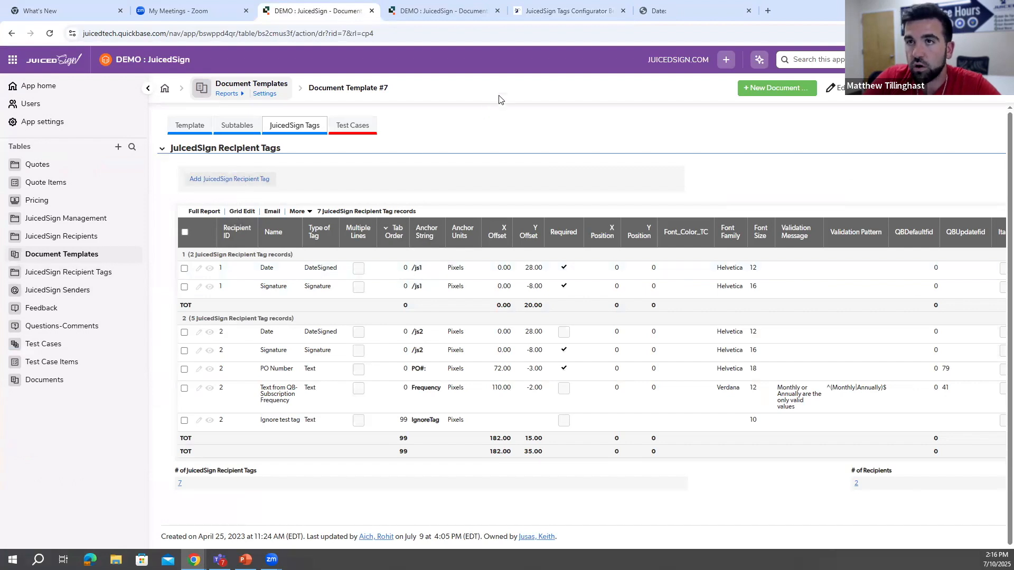
click(542, 14)
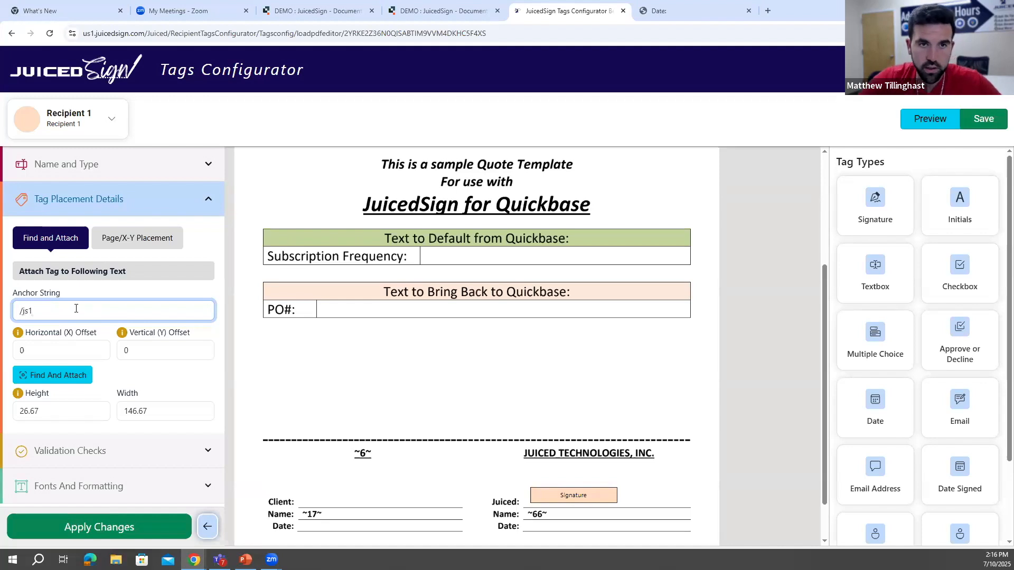
click(77, 372)
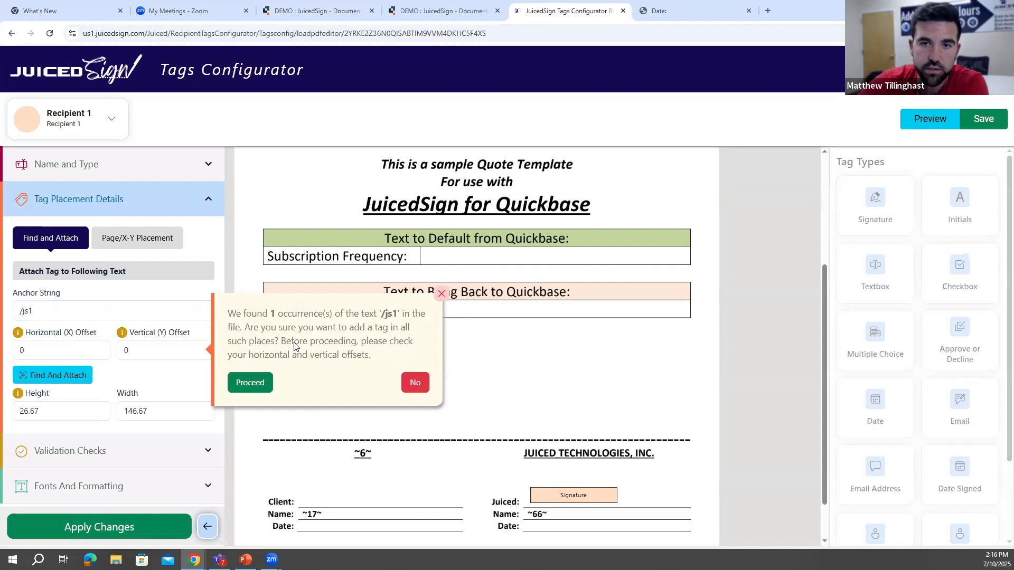
click(248, 382)
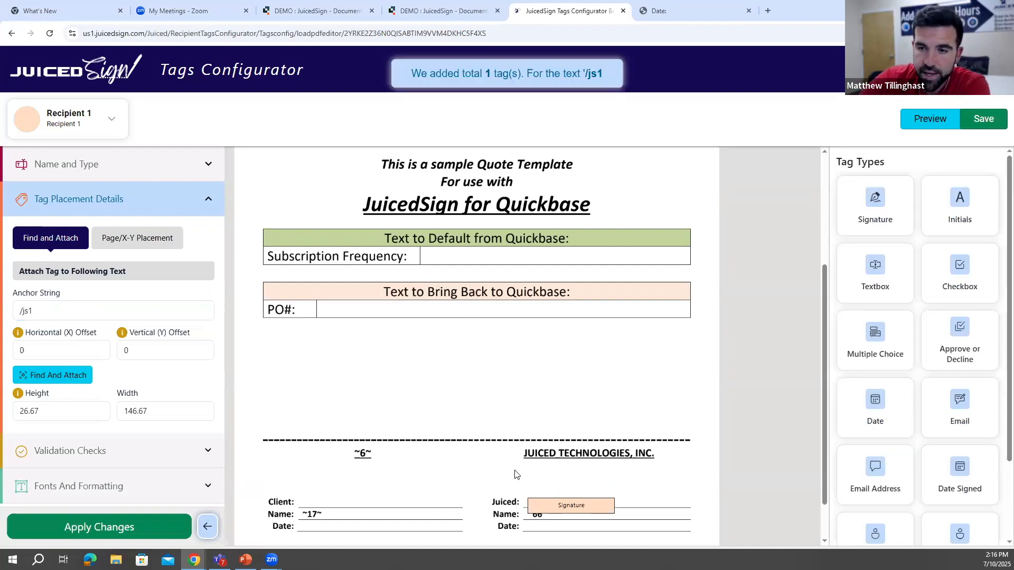
- Move the Internal Signature tag onto the "Juiced:" line and confirm its new offsets of 12.22 horizontal and -15.56 vertical
scroll(581, 496, down, 1)
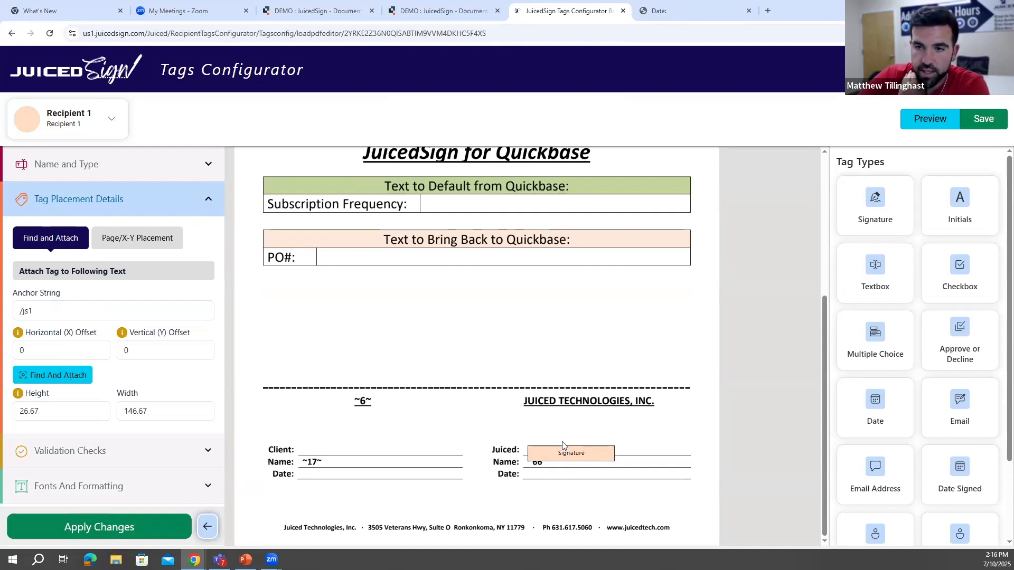
drag(564, 452, 565, 437)
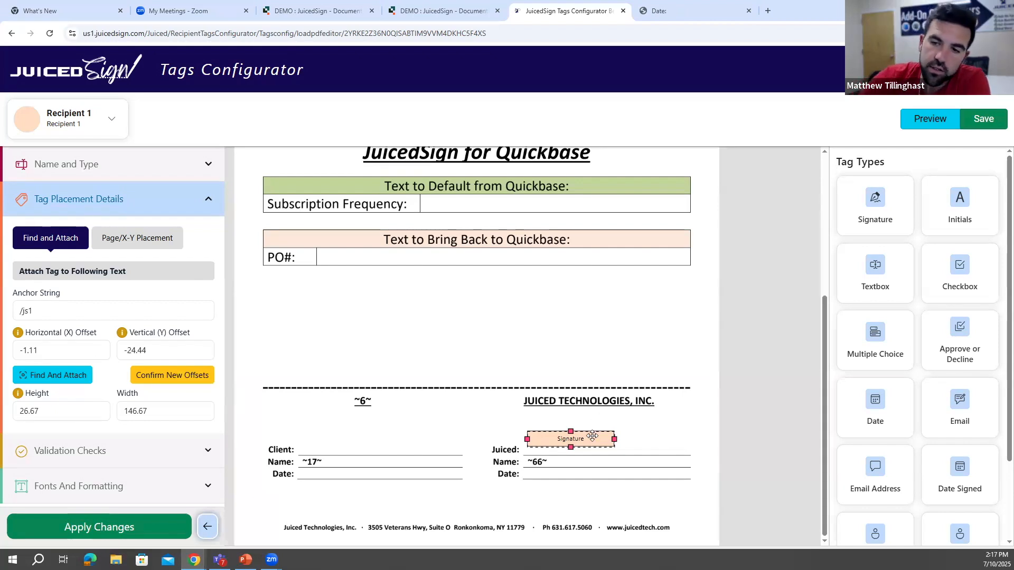
drag(590, 439, 598, 444)
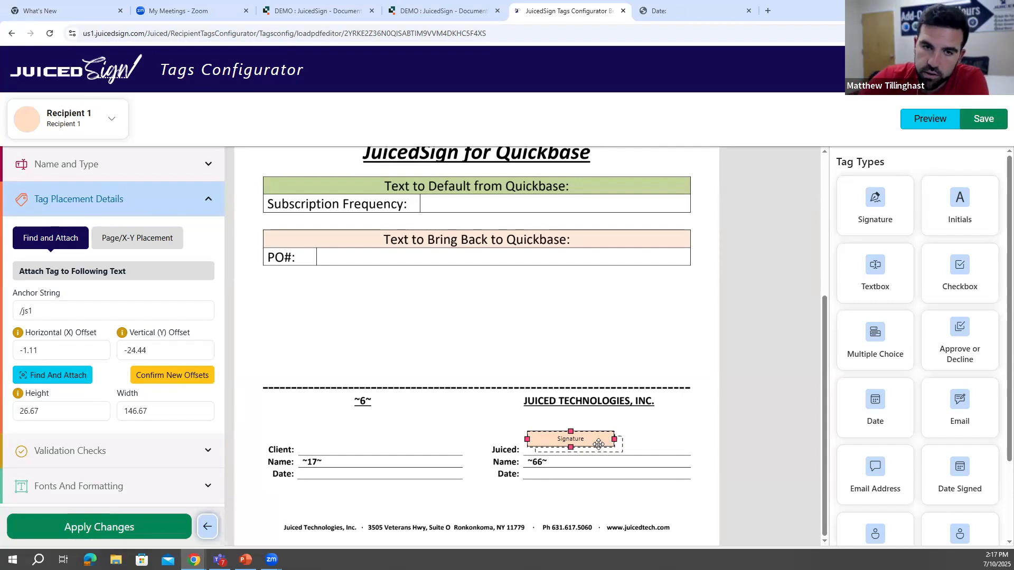
click(179, 382)
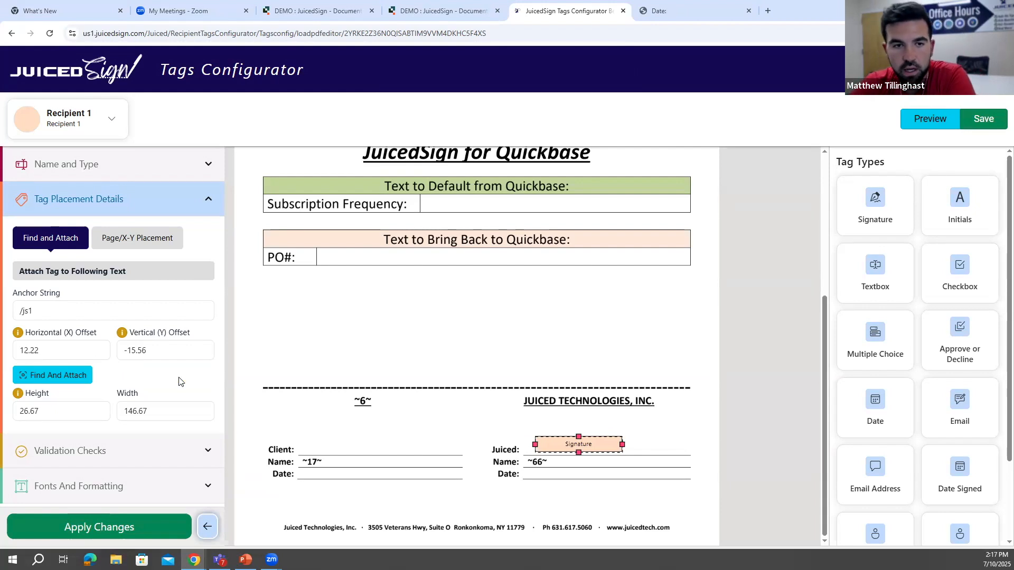
- Review the tag's Page/X-Y placement, return it to Find and Attach, and apply the changes to the tag
click(129, 239)
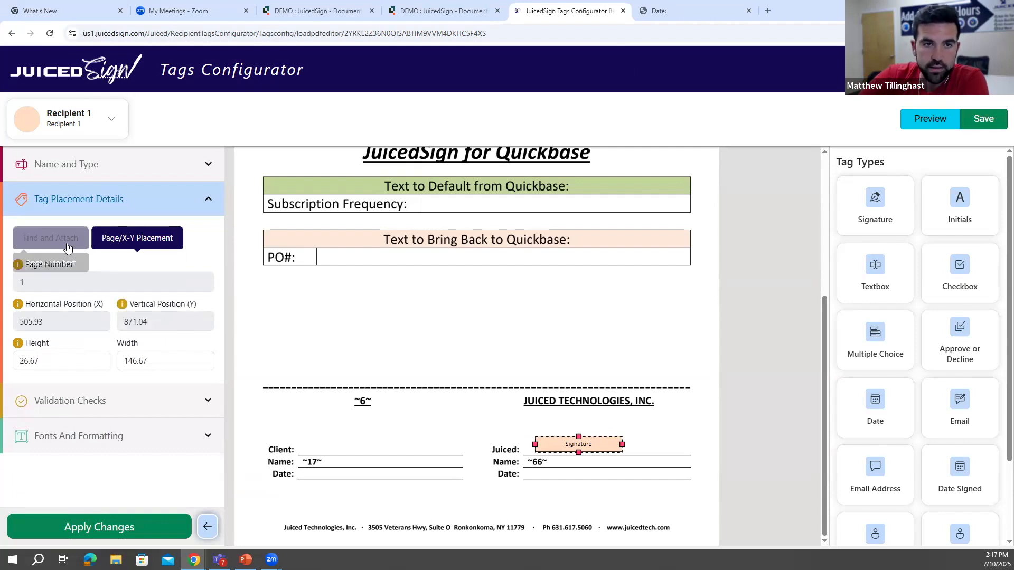
click(50, 238)
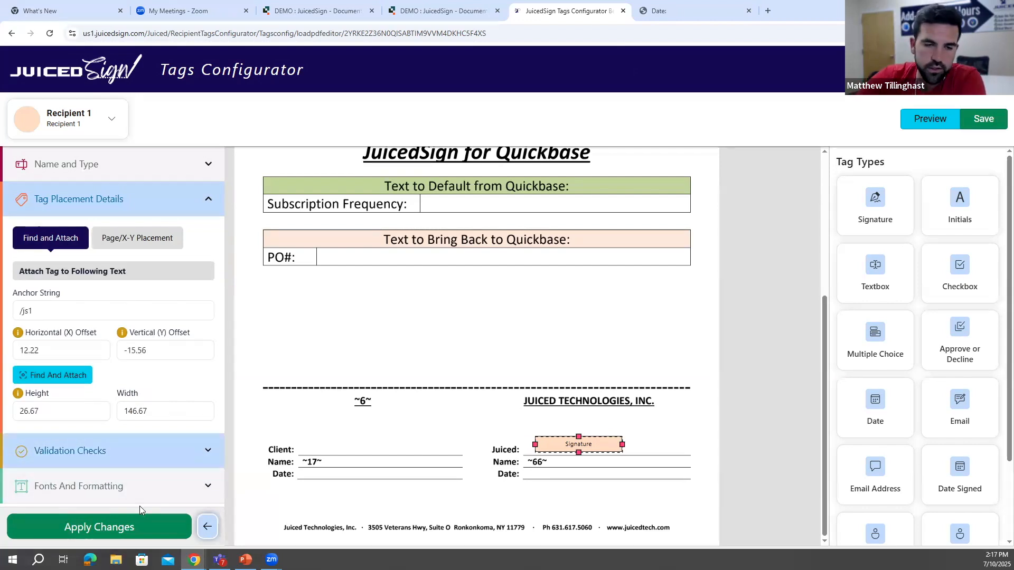
click(148, 530)
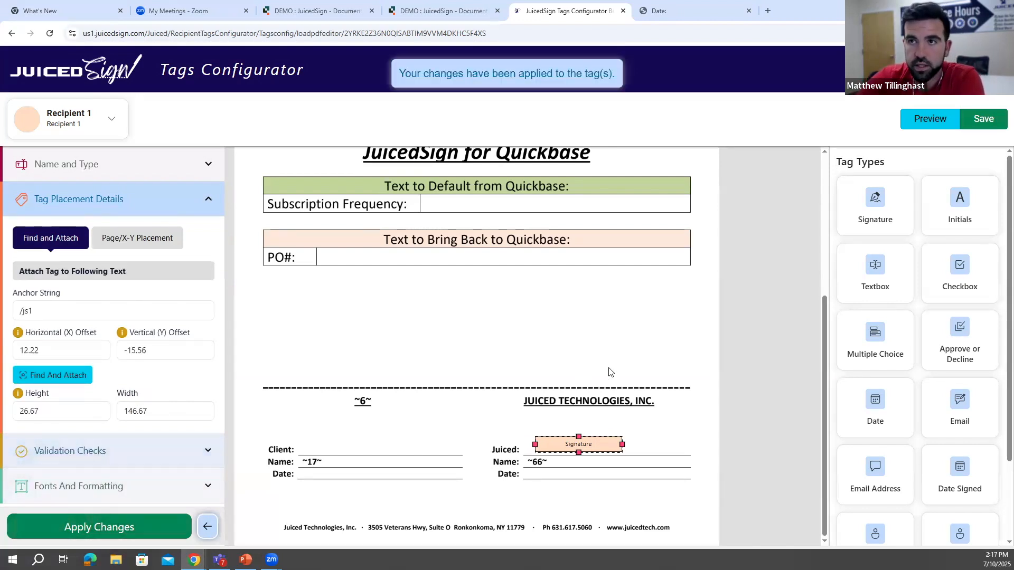
click(664, 353)
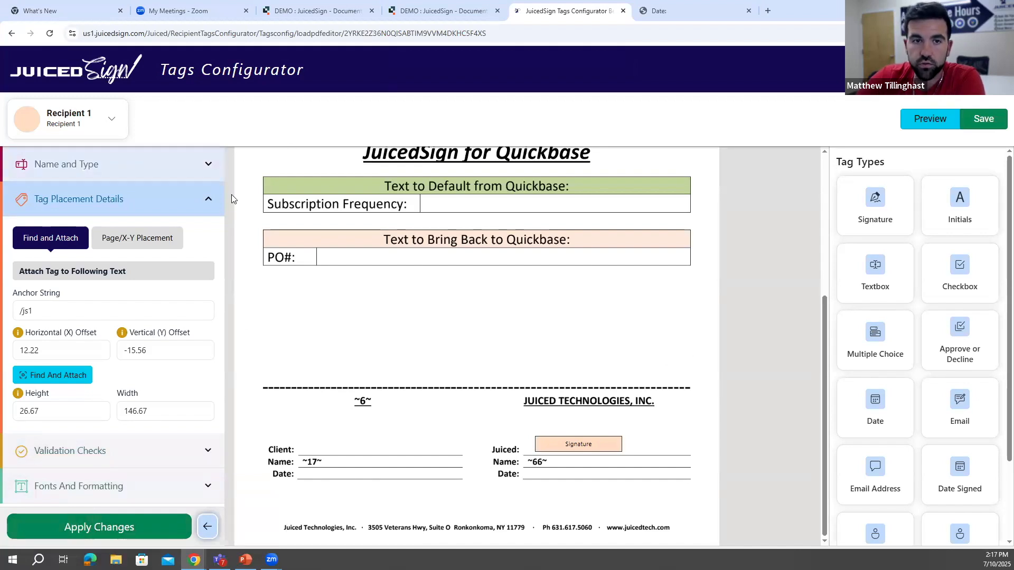
- Switch to Recipient 2 and place a signature tag on the signature line beside "Client:"
click(207, 527)
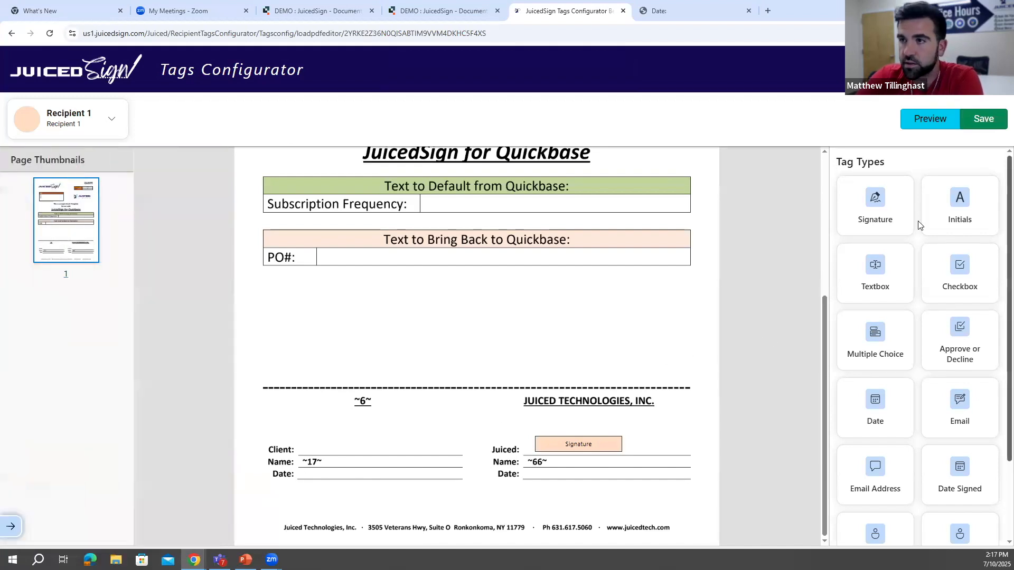
click(80, 121)
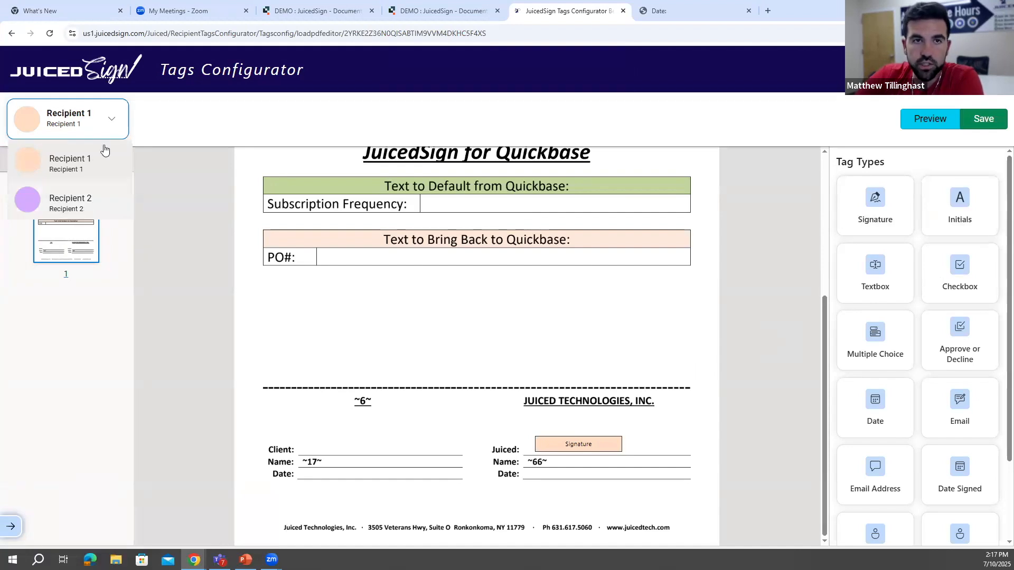
click(109, 124)
click(93, 128)
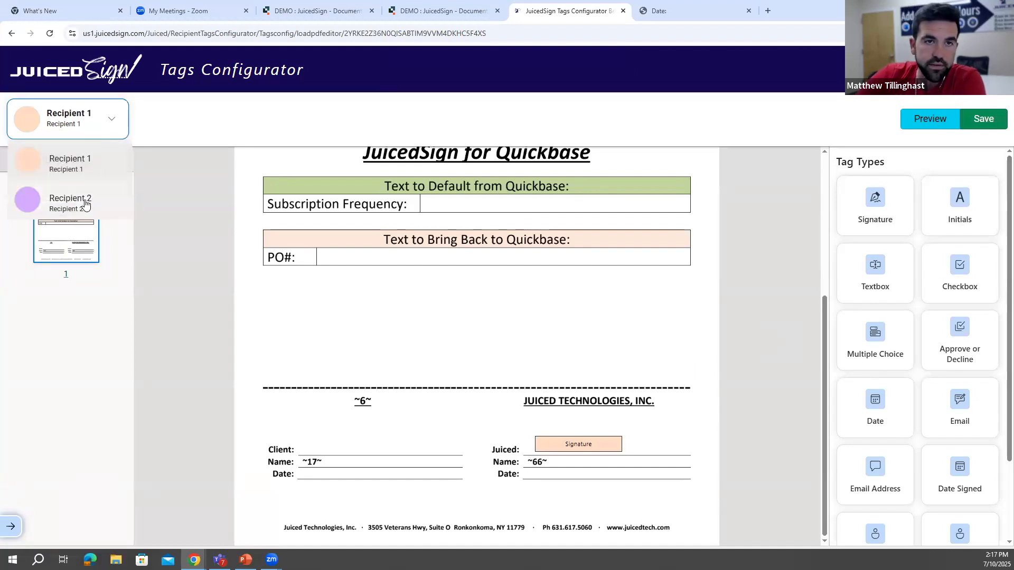
click(85, 202)
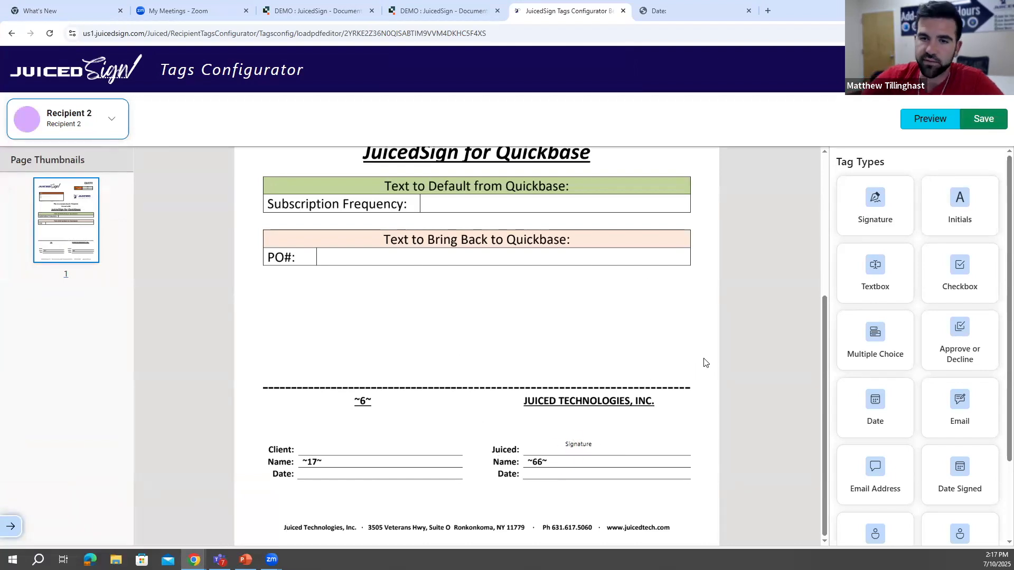
mouse_move(875, 204)
mouse_down()
mouse_move(715, 236)
mouse_move(520, 301)
mouse_up()
drag(295, 406, 318, 435)
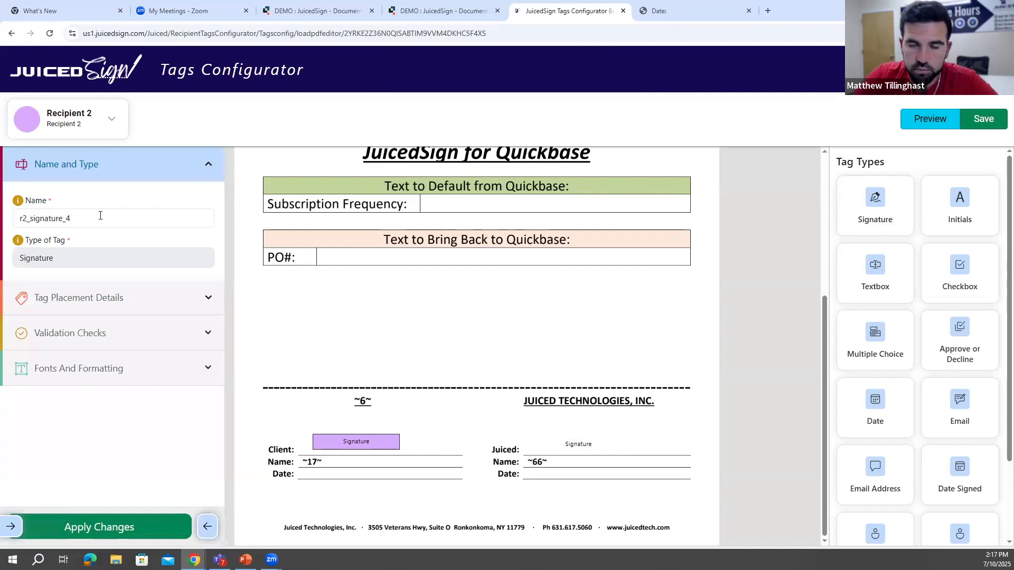
- Rename the Recipient 2 signature tag "Client Signature"
drag(85, 222, 17, 221)
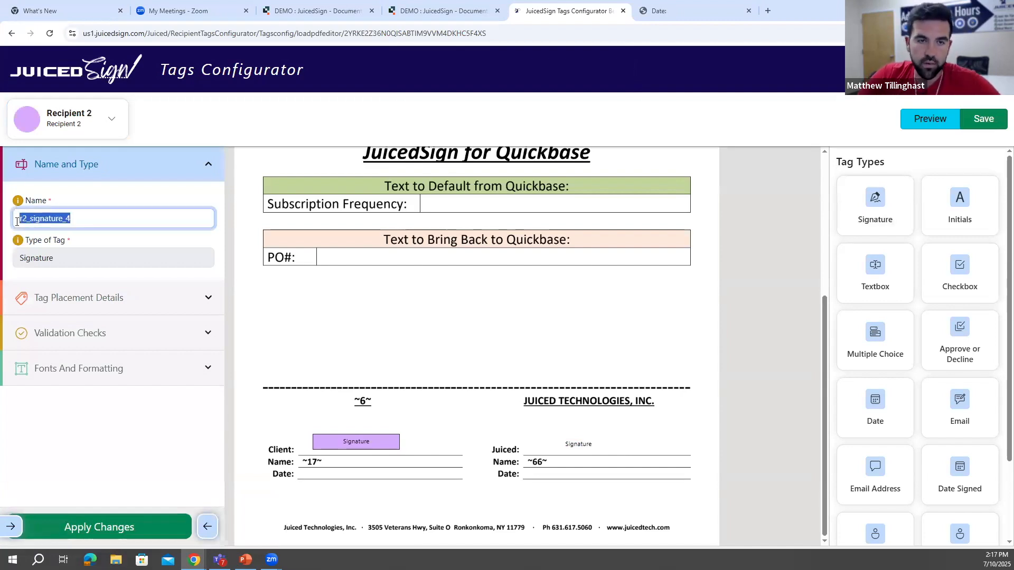
key(BackSpace)
text(Client S)
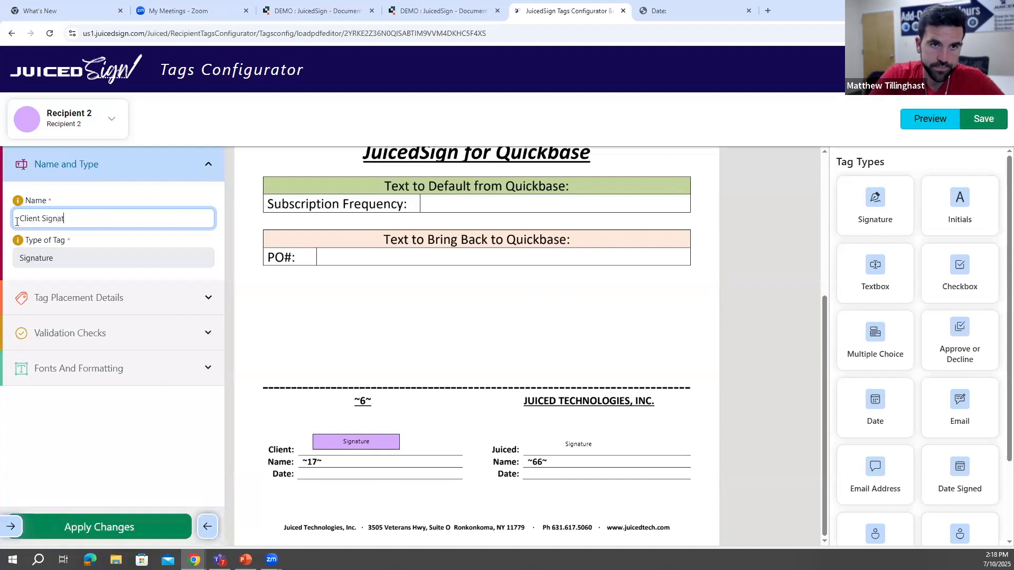
- Show the client signature tag's Page/X-Y placement and nudge the tag slightly on the "Client:" line
click(170, 304)
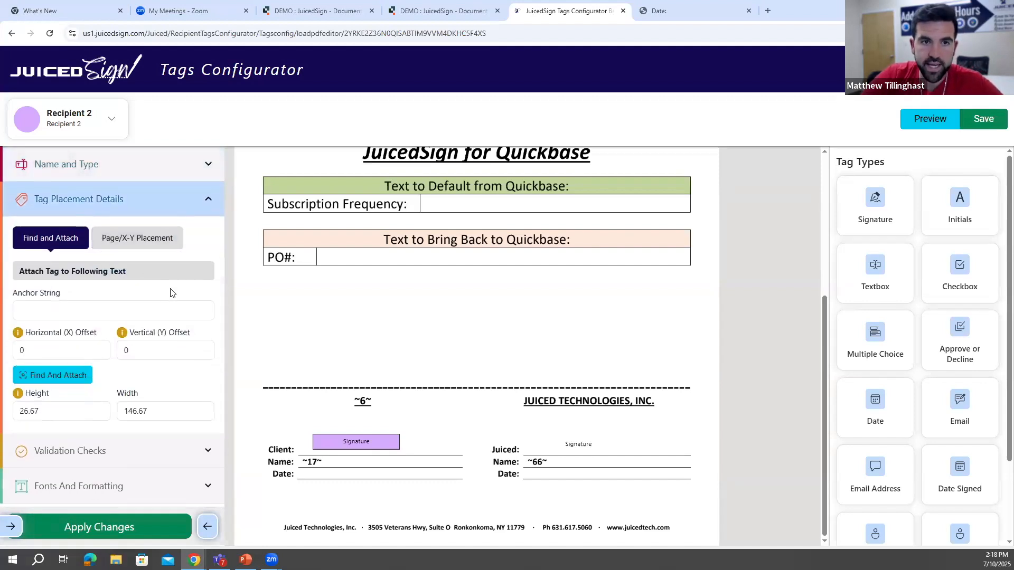
click(147, 244)
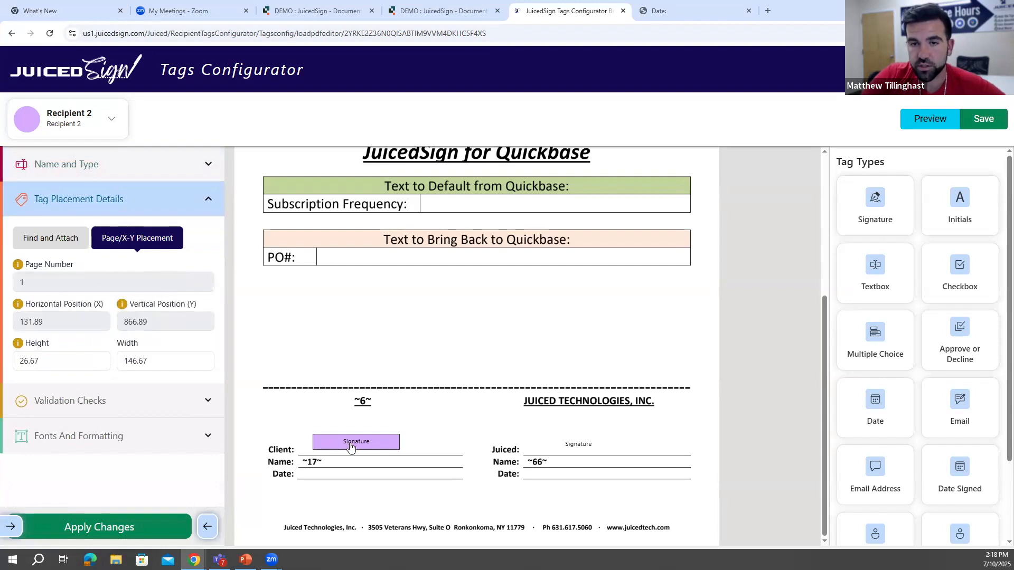
mouse_move(351, 442)
mouse_down()
mouse_move(365, 428)
mouse_move(347, 452)
mouse_move(335, 439)
mouse_up()
- Check the original template's Recipient 2 anchor strings and search the sample PDF for the text "/js2"
click(319, 11)
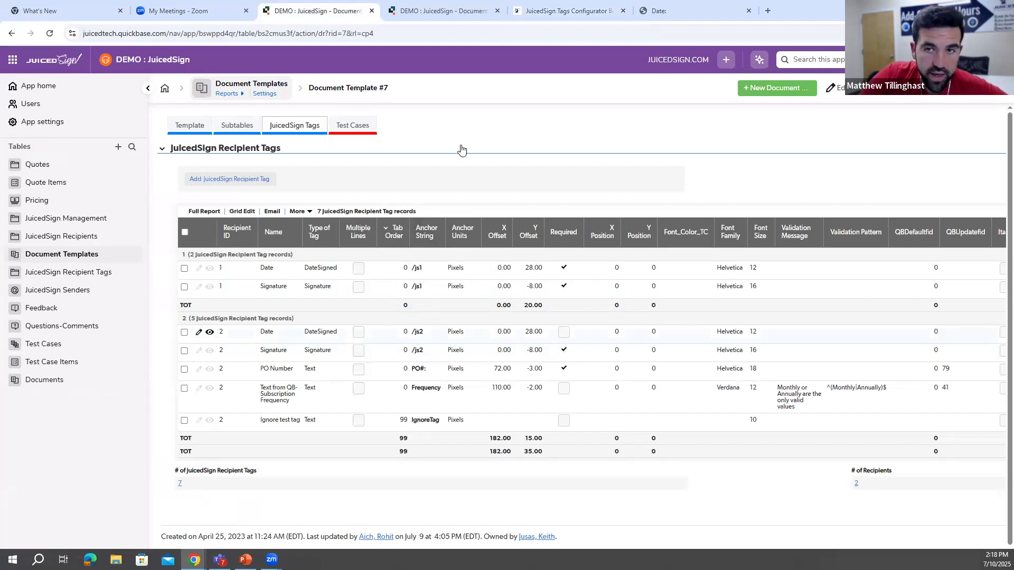
click(614, 5)
click(665, 11)
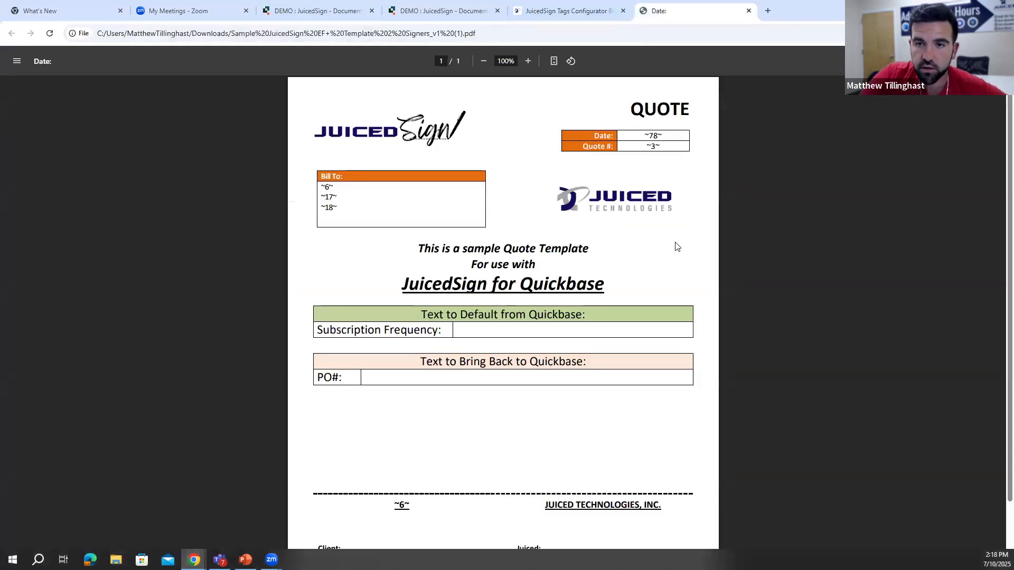
key(ctrl+f)
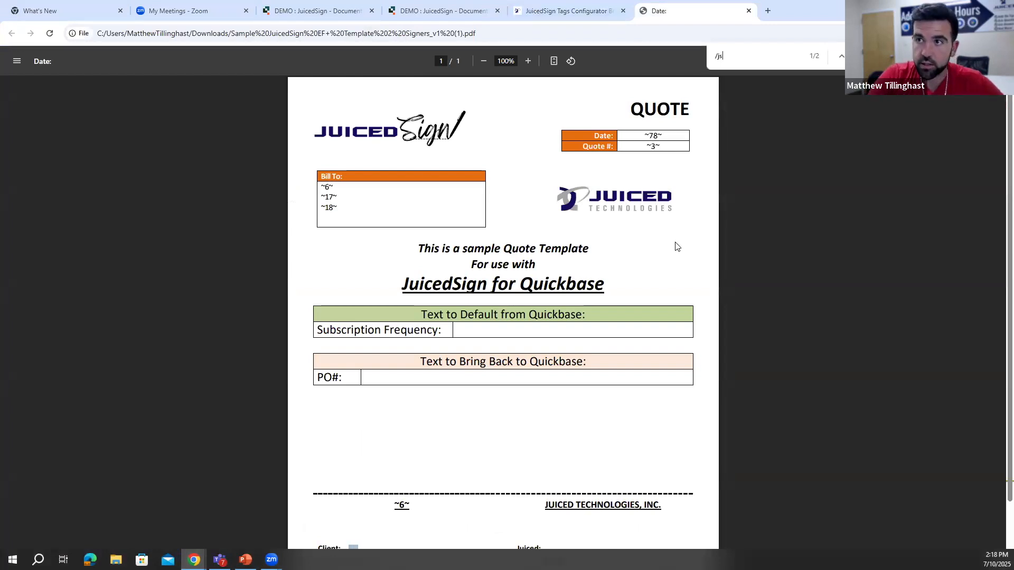
scroll(432, 372, down, 2)
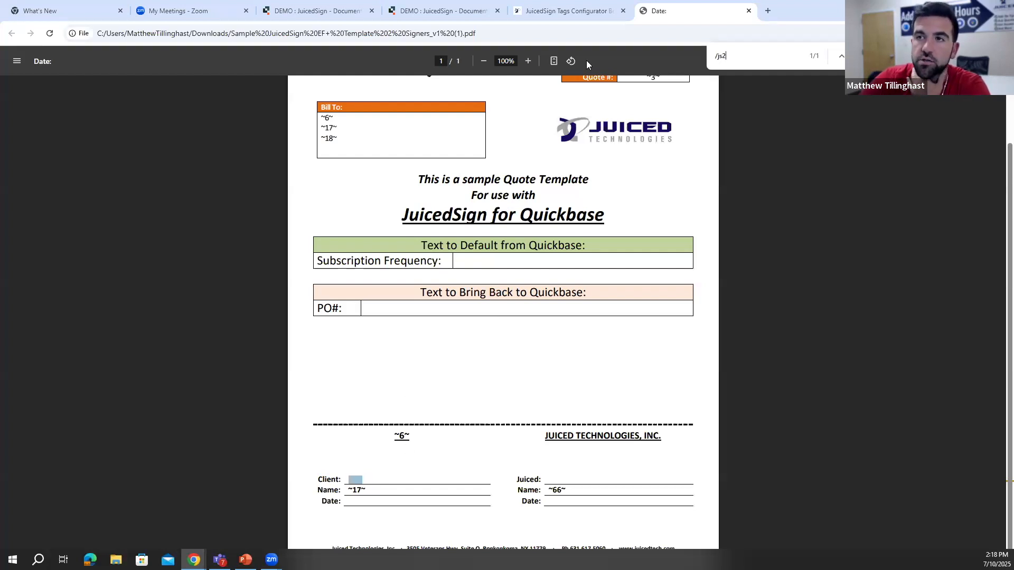
click(444, 10)
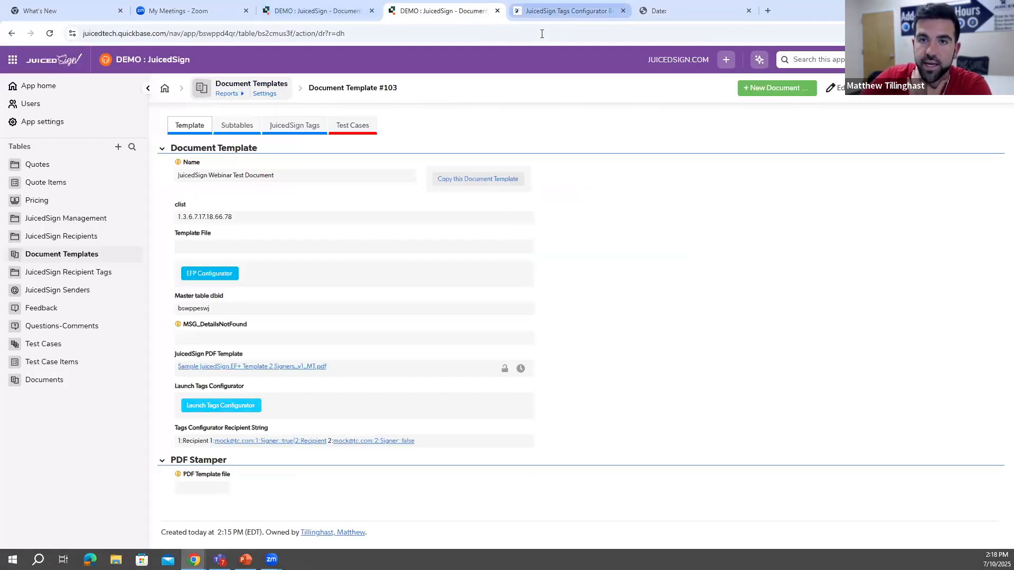
- Return to the Tags Configurator and anchor the client signature tag to the text "/js2"
click(544, 11)
click(56, 244)
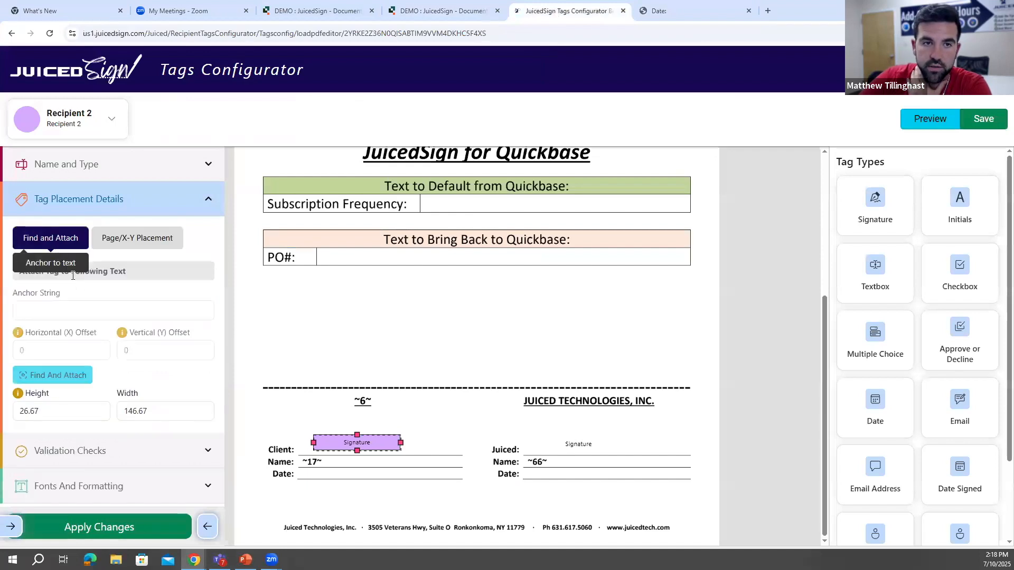
click(70, 311)
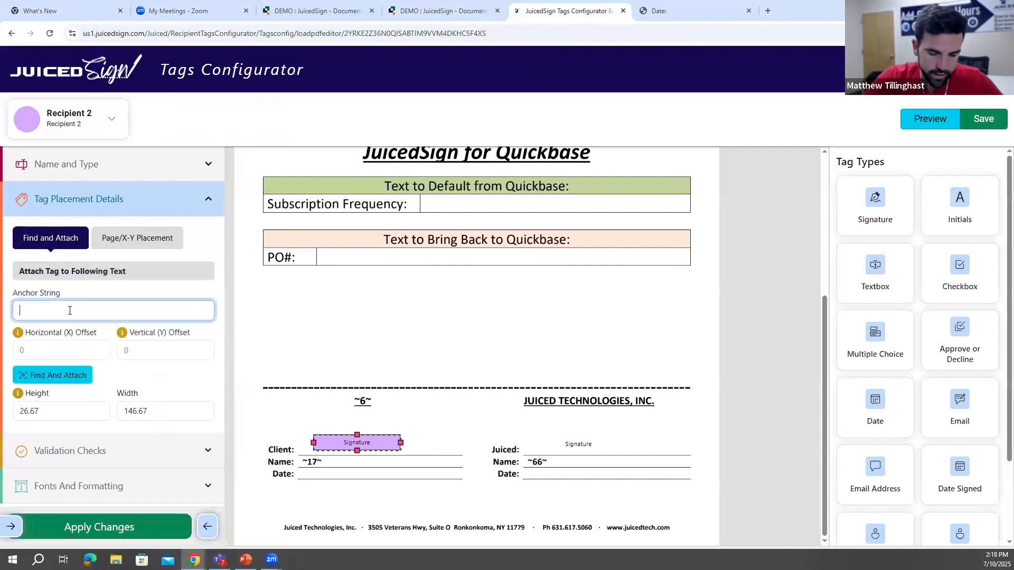
text(/js2)
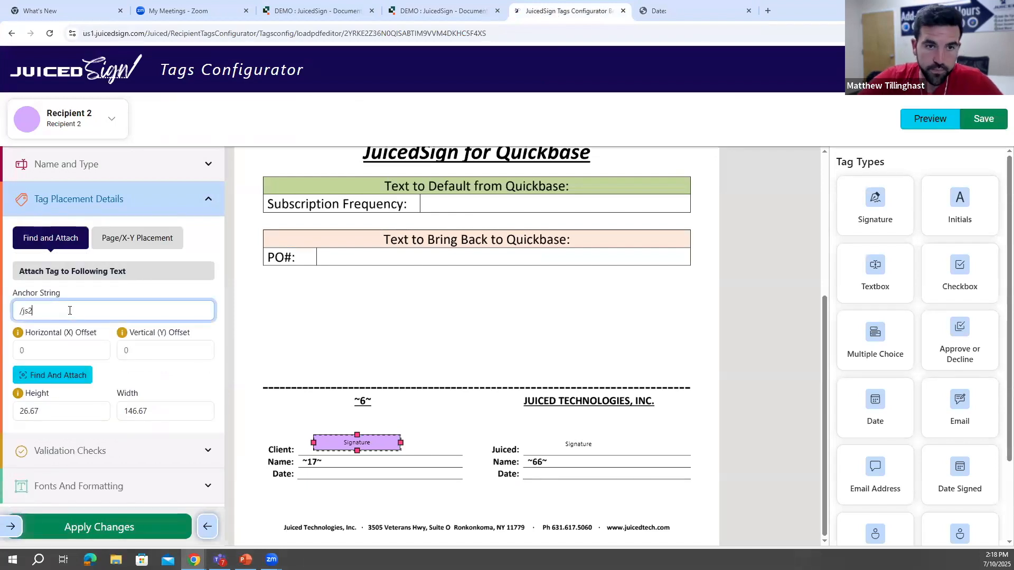
click(73, 378)
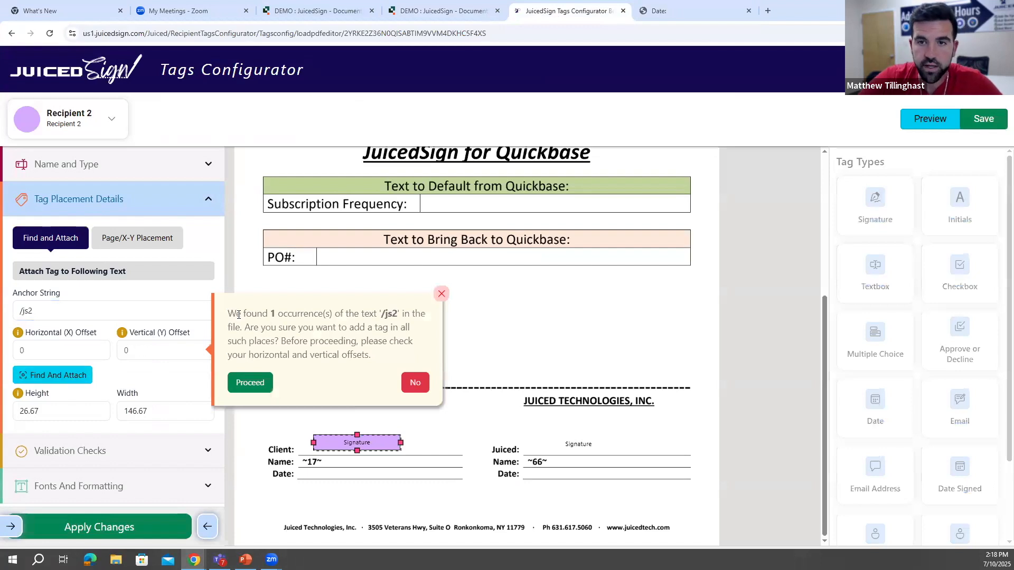
click(249, 384)
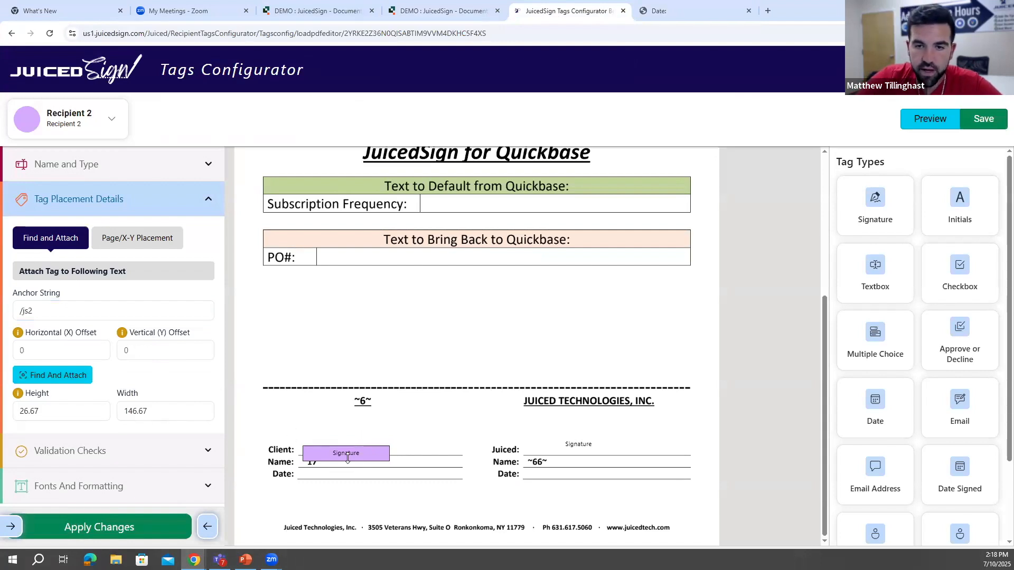
- Reposition the client signature tag on the "Client:" line at offsets of about 12 and -19, widen it to about 234, and apply the changes
click(347, 457)
drag(351, 453, 363, 439)
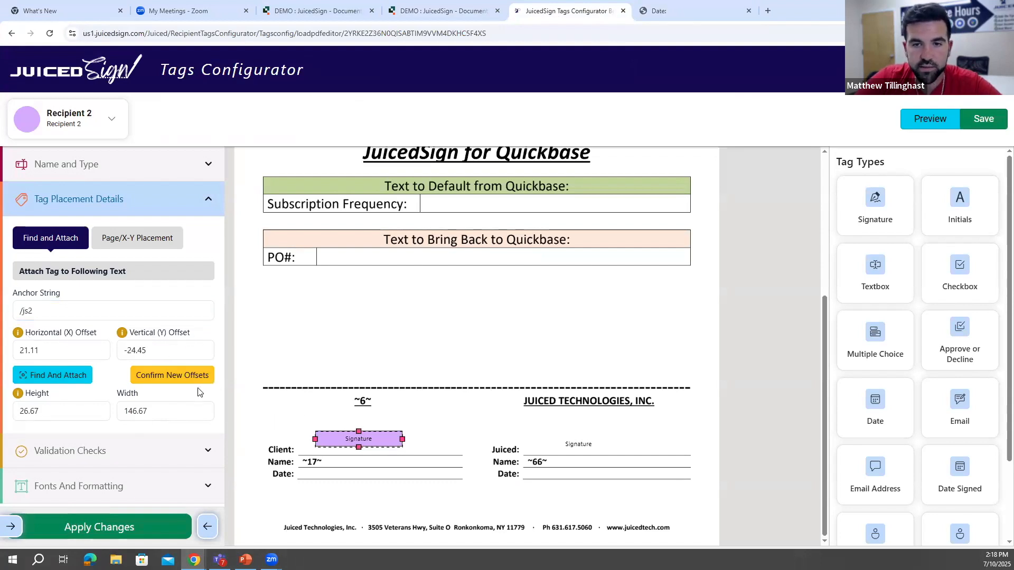
drag(374, 439, 449, 446)
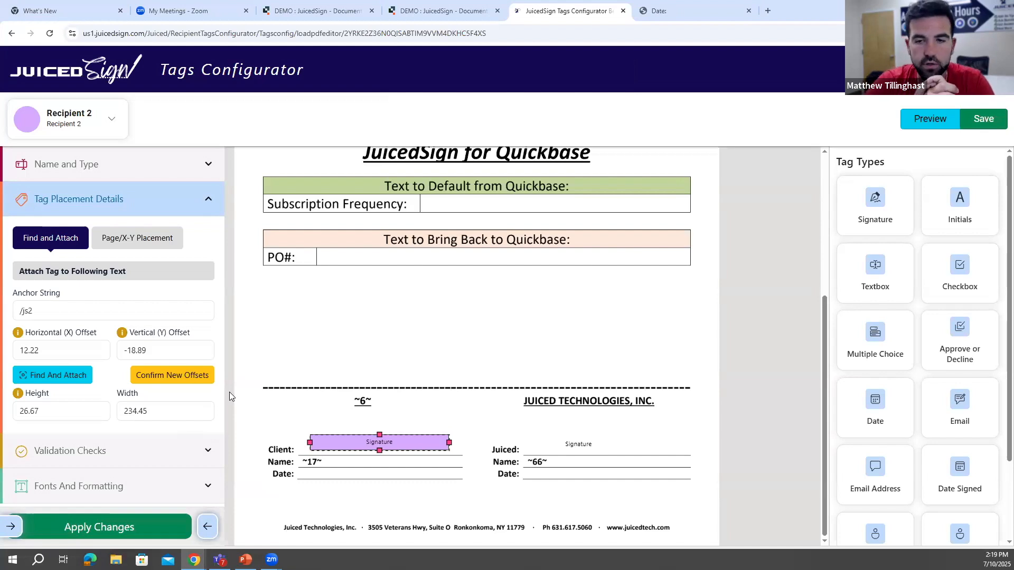
click(183, 377)
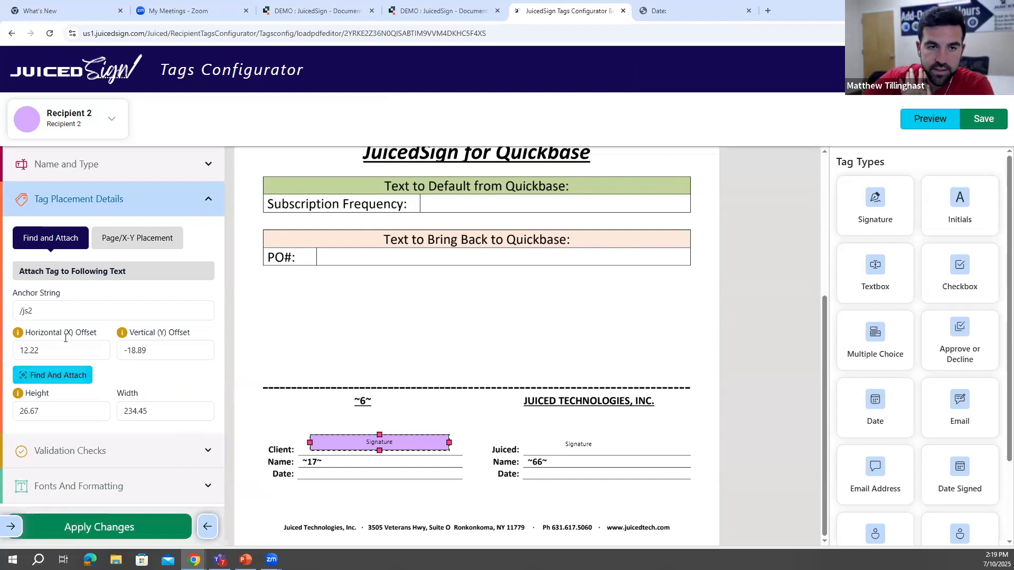
click(125, 528)
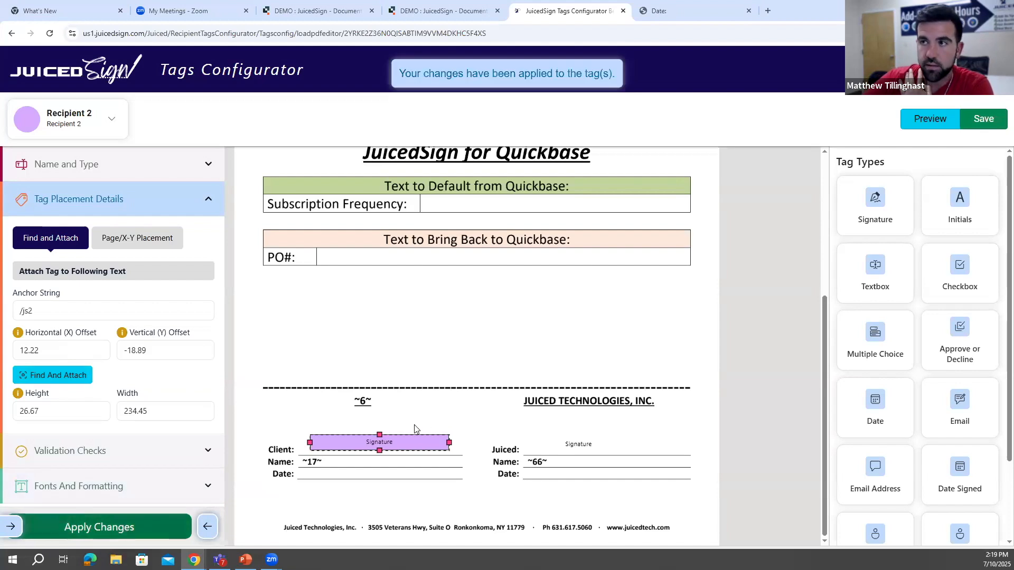
- Save the signature tags to Quickbase and close the Tags Configurator
click(210, 529)
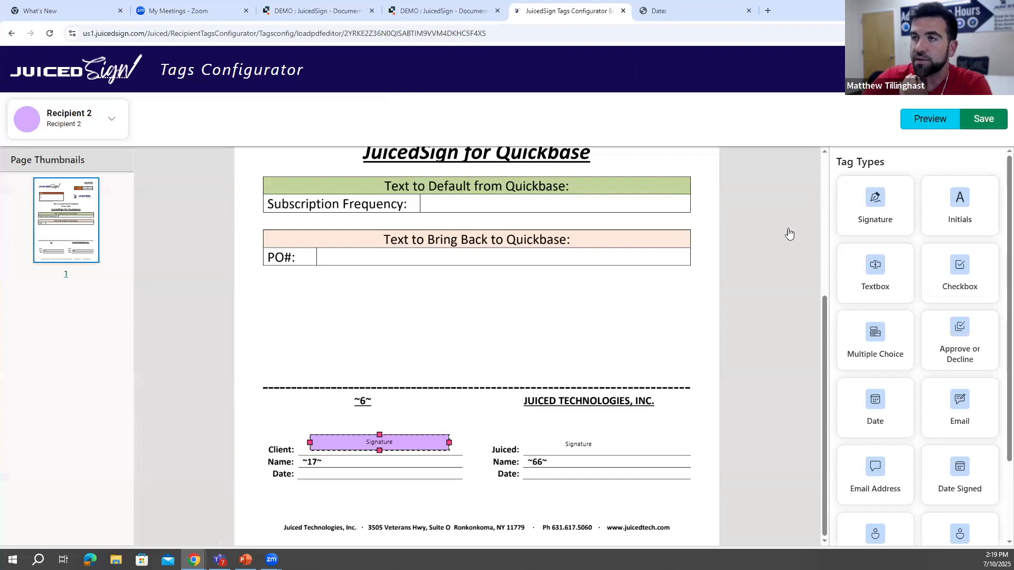
click(983, 120)
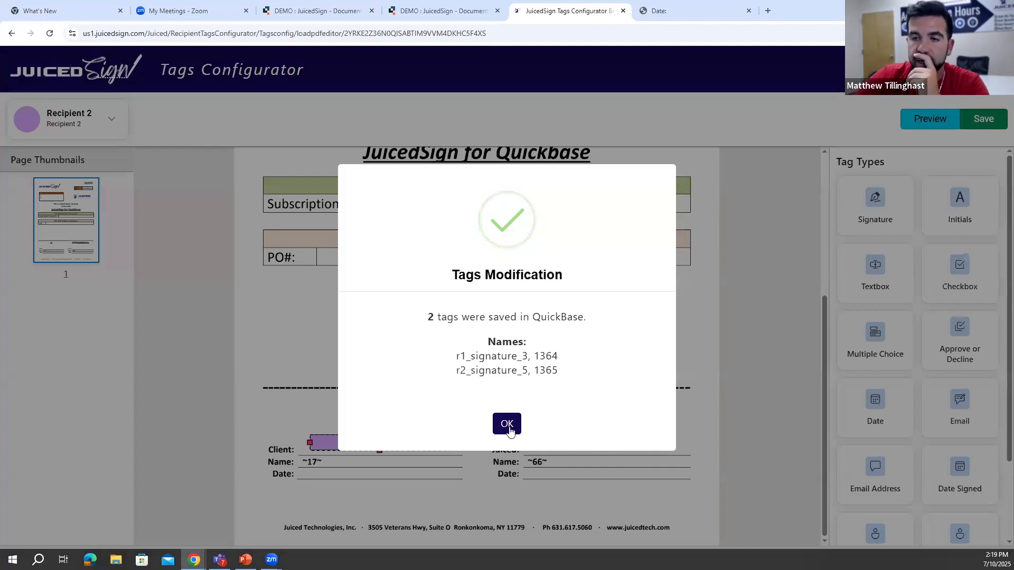
click(510, 432)
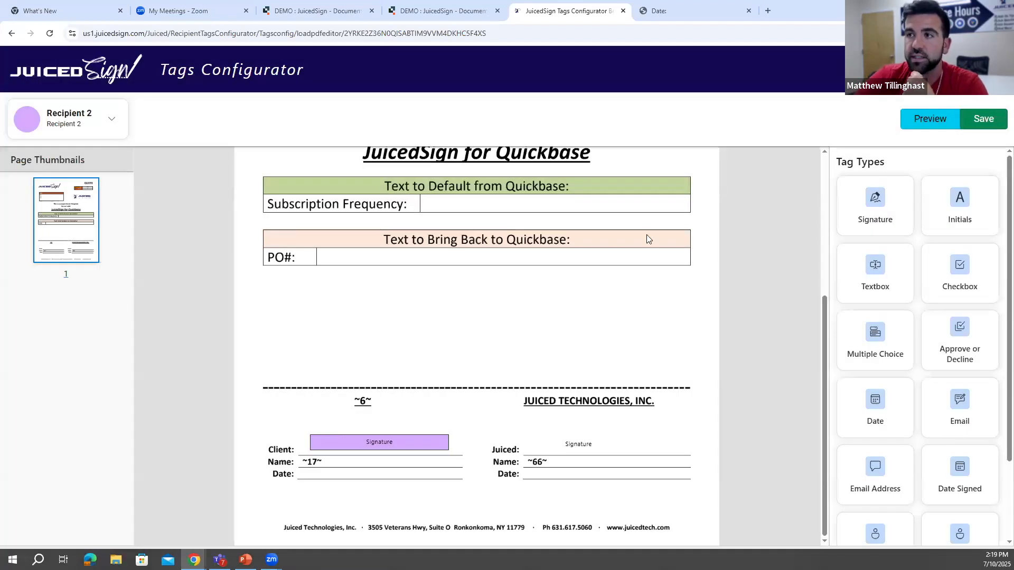
click(623, 12)
- Reload the JuicedSign Webinar Test Document template record and review its saved recipient tags
click(443, 11)
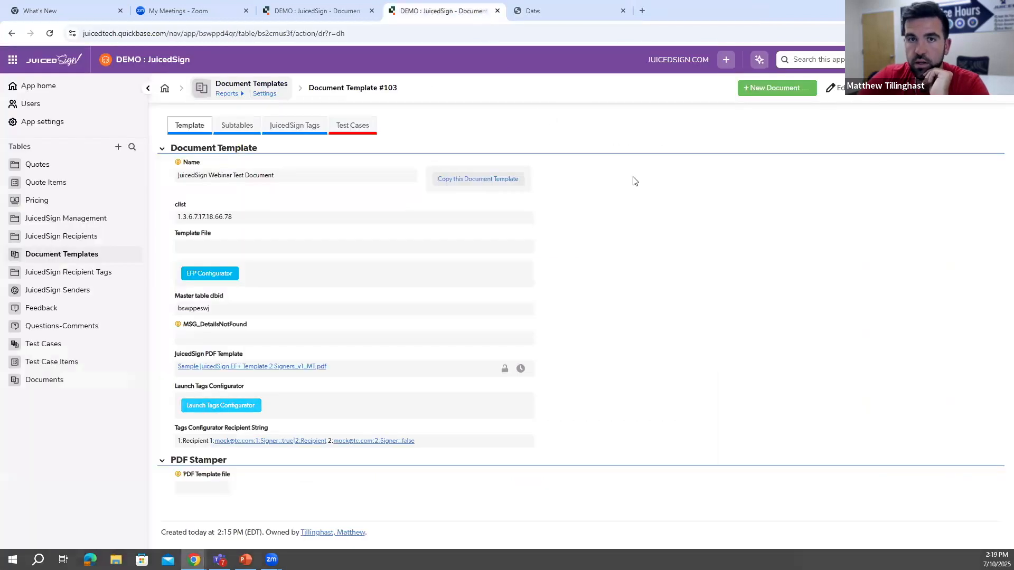
click(50, 33)
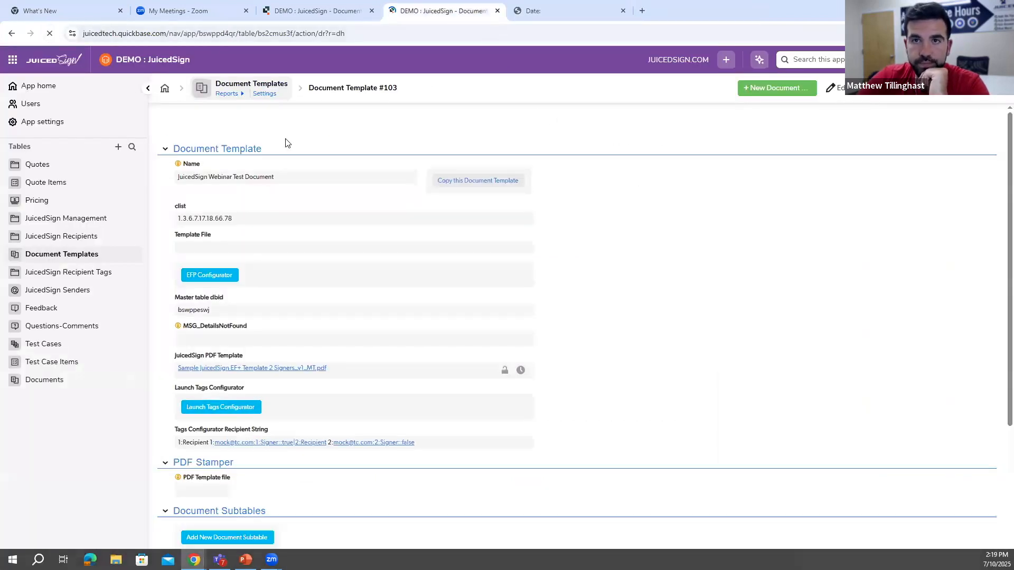
click(307, 127)
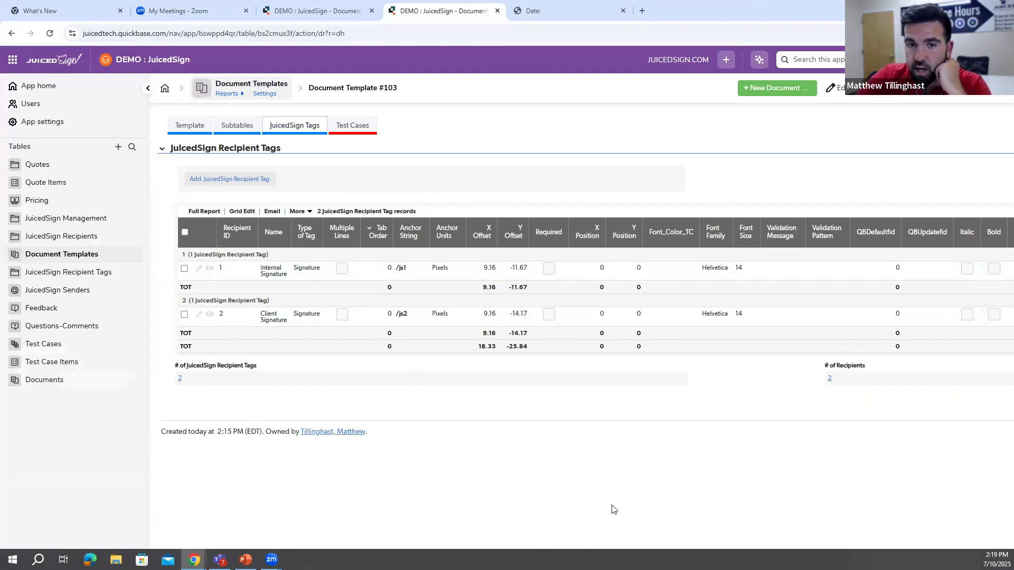
- Relaunch the template's Tags Configurator with both existing recipients and show the signature area of the PDF
click(194, 126)
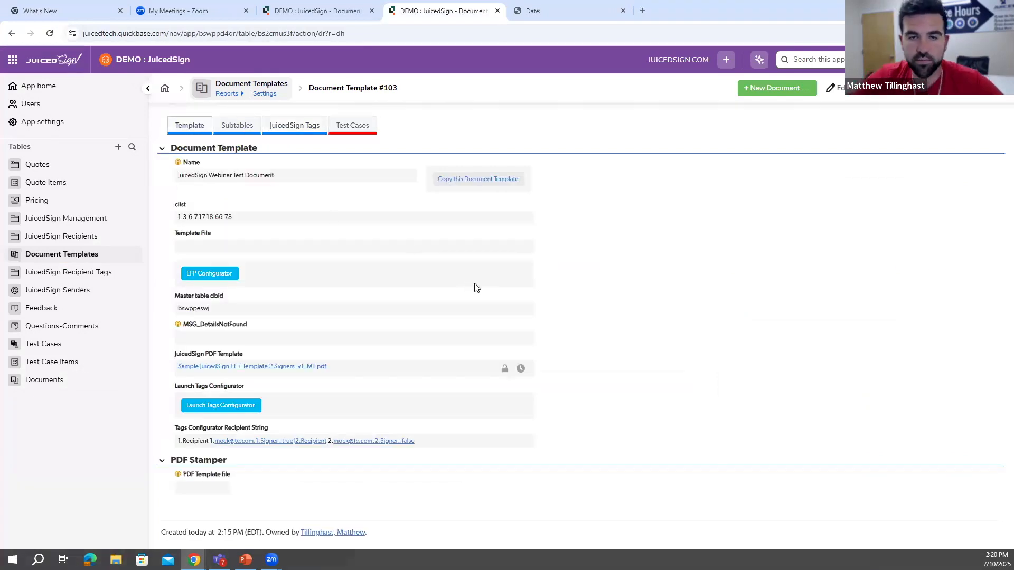
click(247, 408)
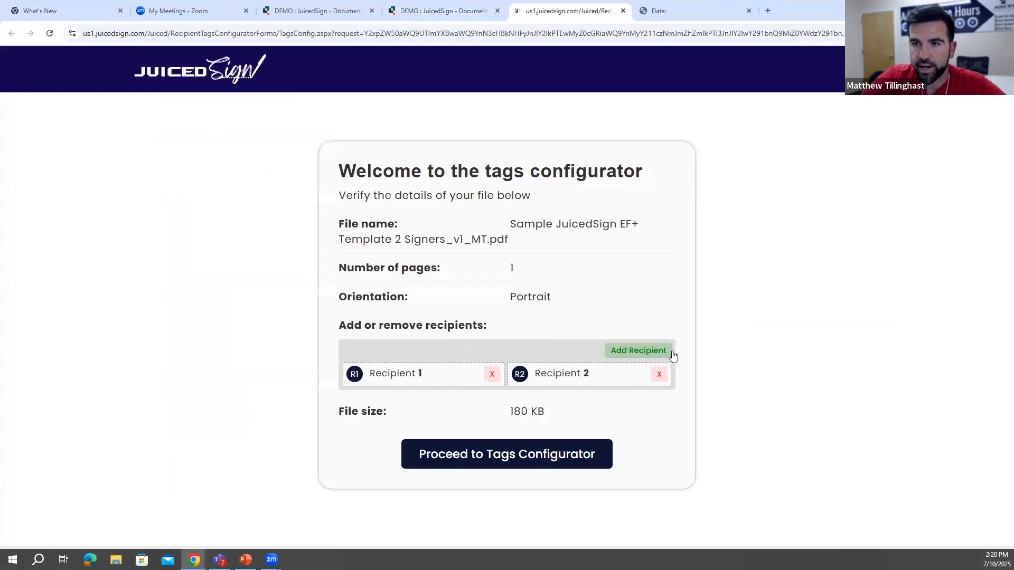
click(557, 463)
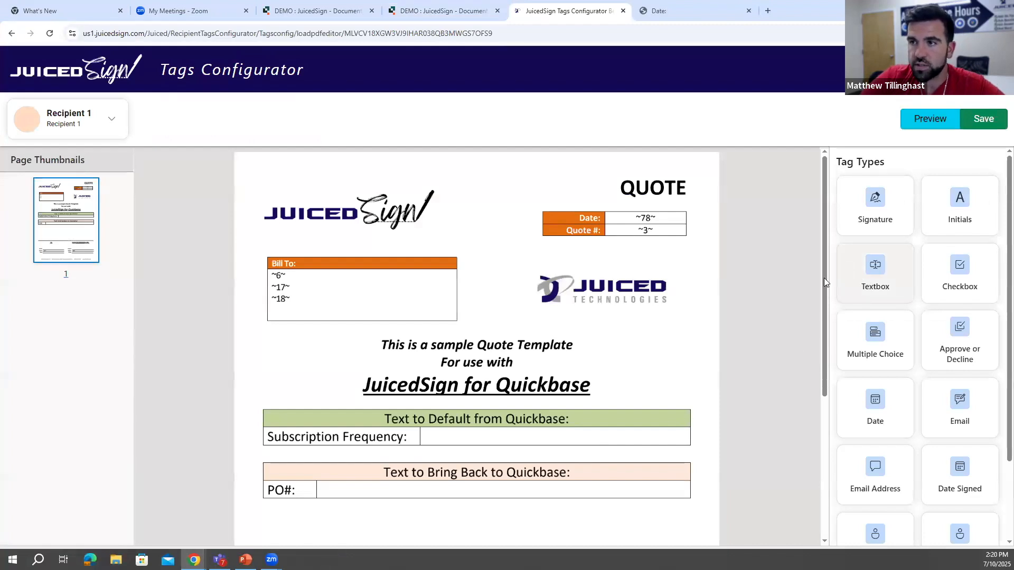
drag(824, 284, 816, 372)
scroll(999, 311, down, 1)
scroll(816, 372, down, 3)
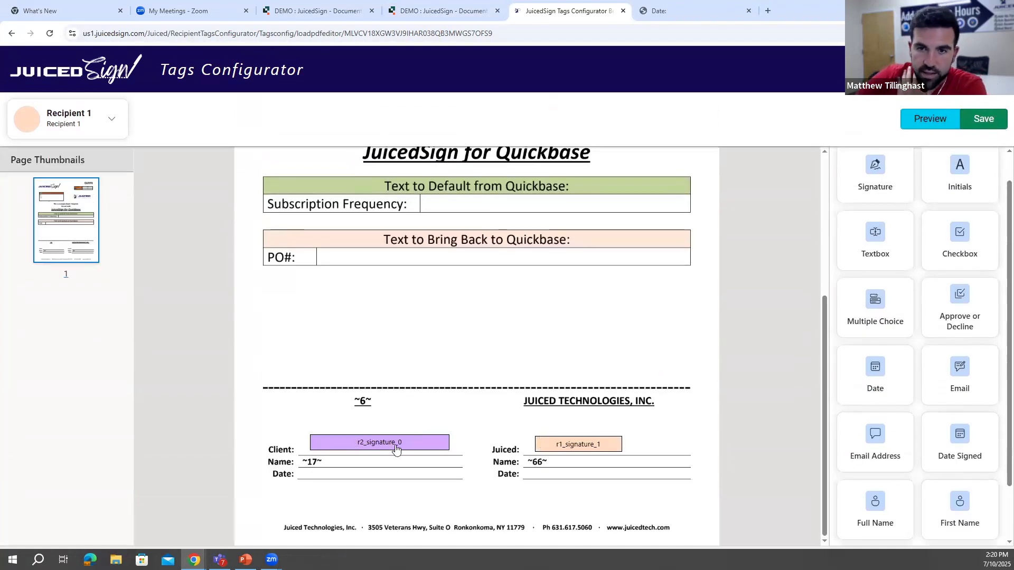
- Check the saved client signature tag's name and text-anchor placement details
click(402, 444)
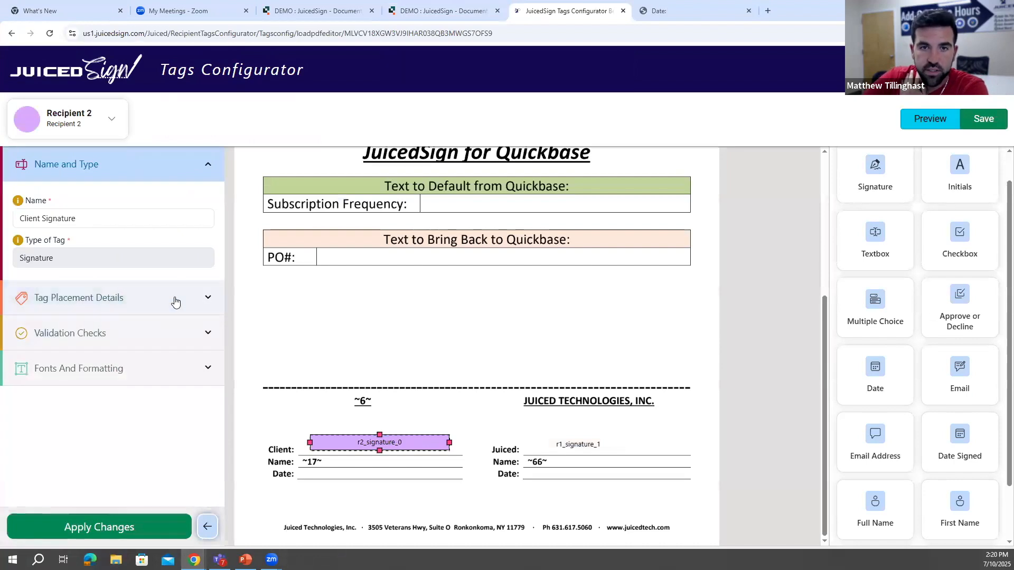
click(174, 298)
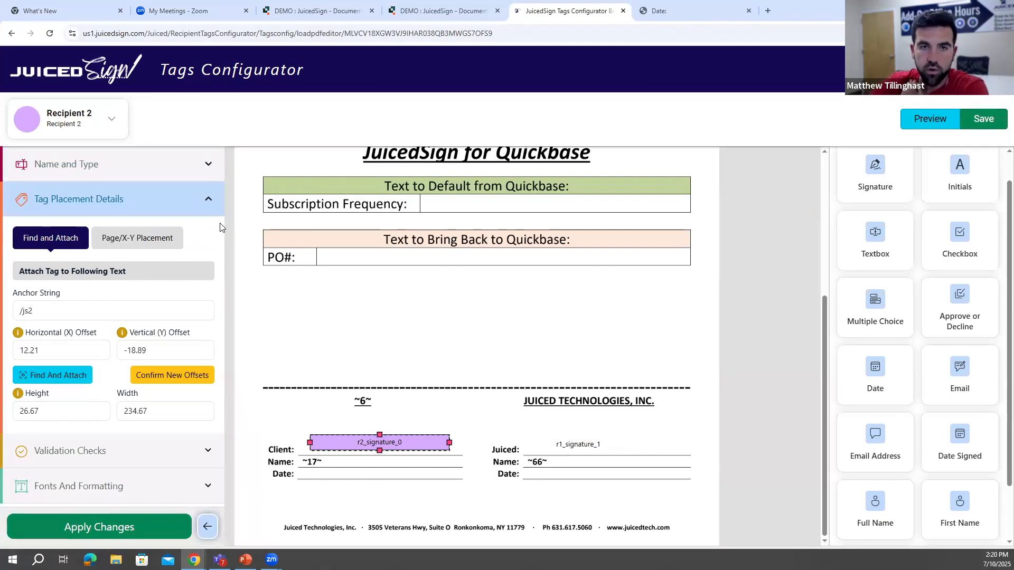
click(213, 209)
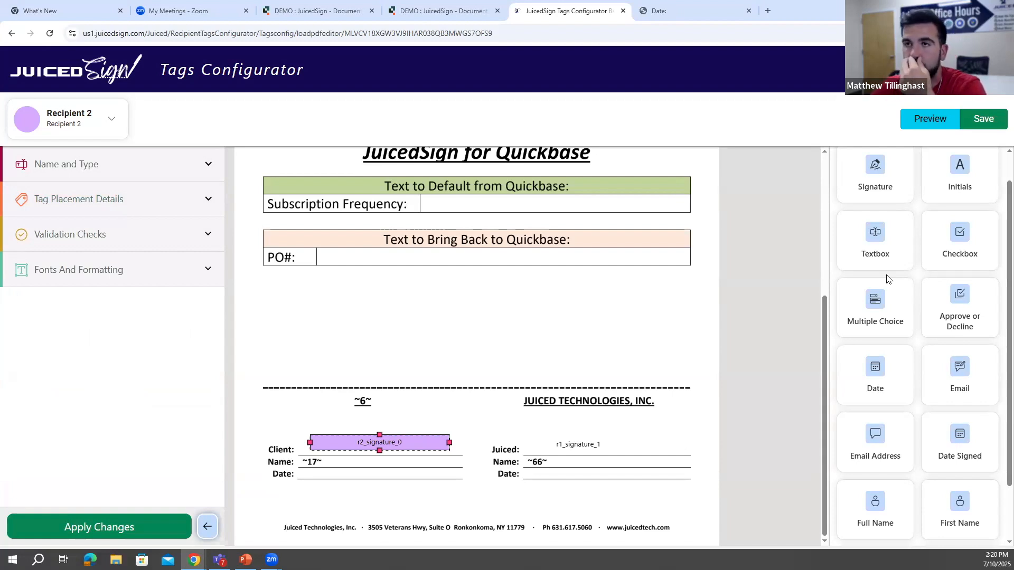
- Switch to the PowerPoint slide on anchor strings, highlight the text about anchoring to unique document text, and return to the Tags Configurator
click(246, 559)
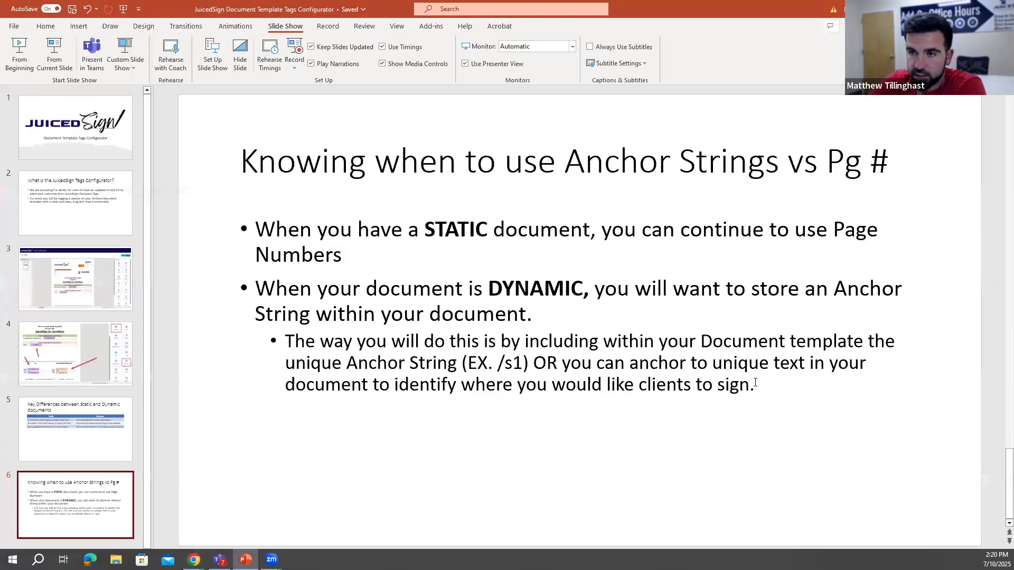
drag(544, 363, 865, 376)
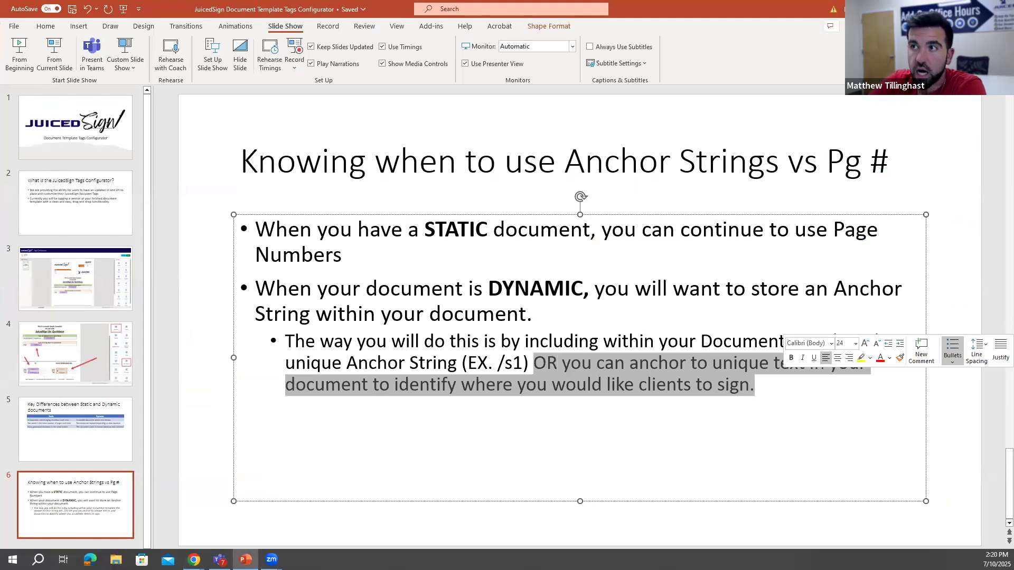
key(alt+Tab)
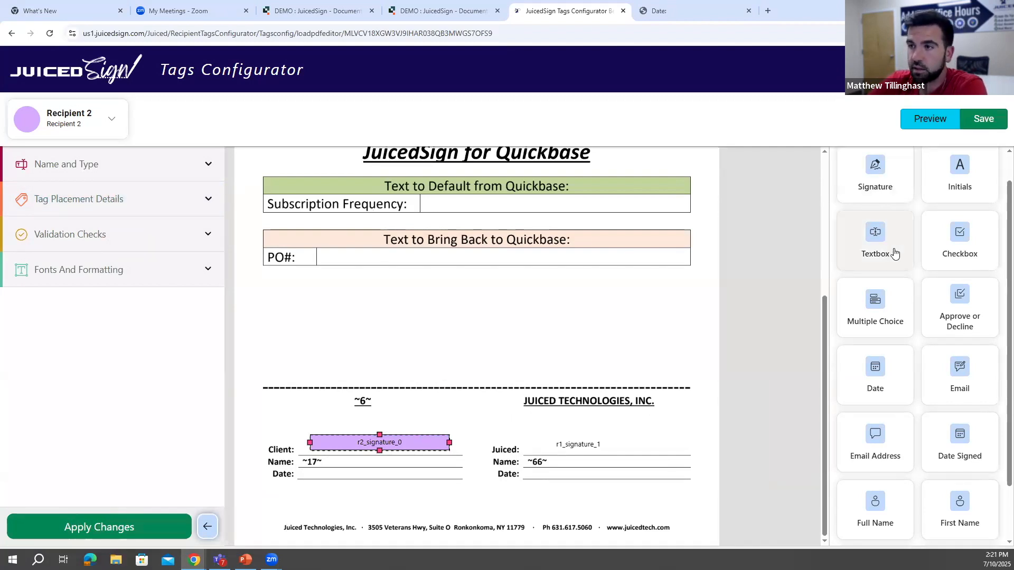
- Place a Recipient 2 textbox tag in the blank area above the "JUICED TECHNOLOGIES, INC." heading
scroll(927, 330, up, 1)
scroll(927, 335, down, 2)
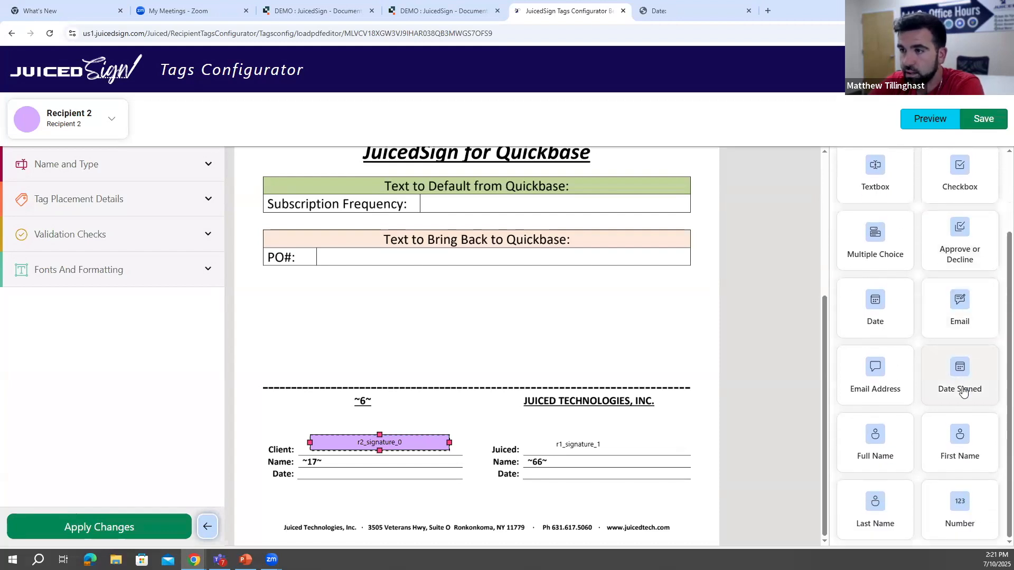
drag(882, 271, 578, 357)
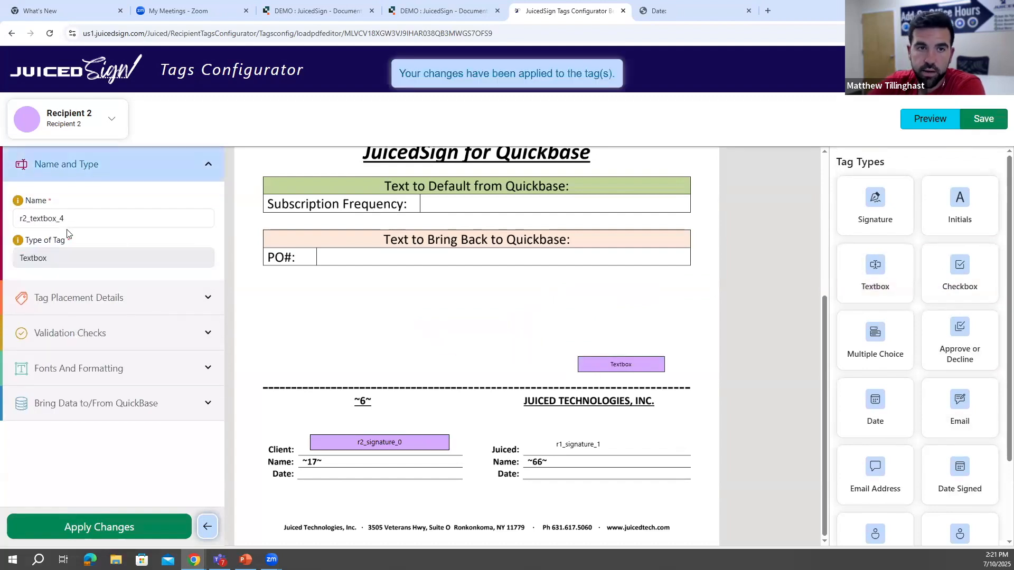
- Anchor the new textbox tag to the text "Frequency:"
click(149, 299)
click(98, 308)
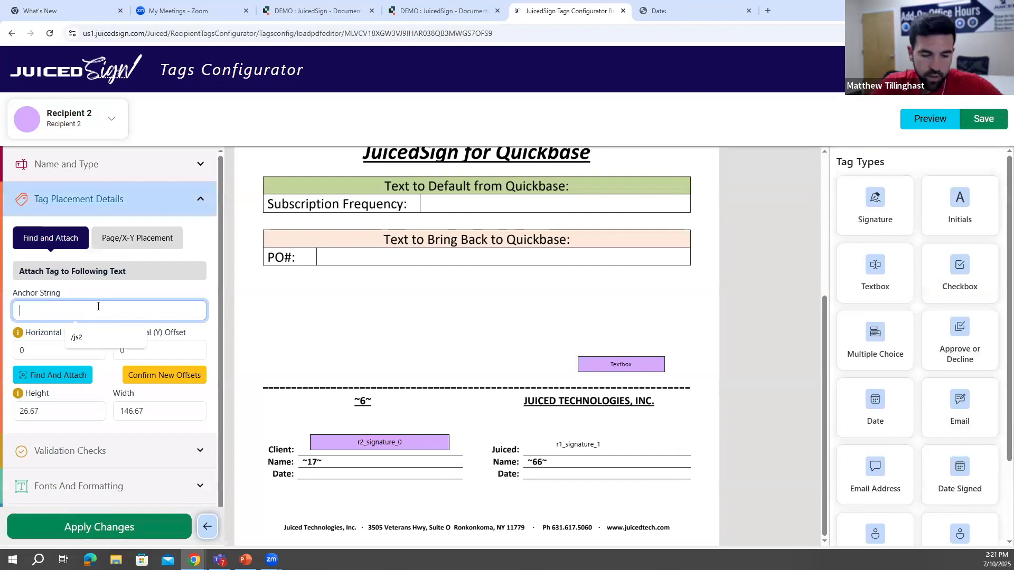
text(Frequency:)
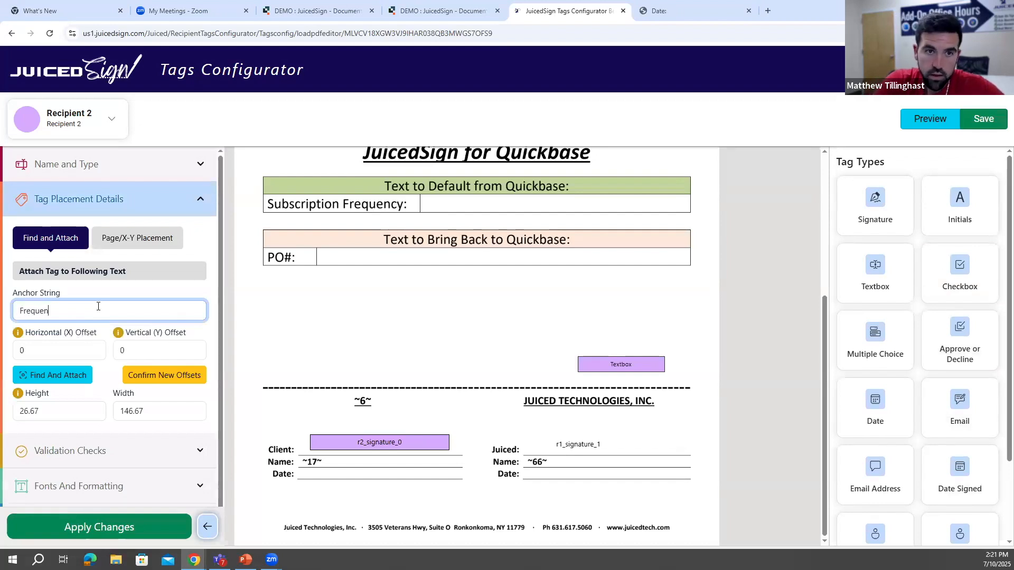
click(70, 378)
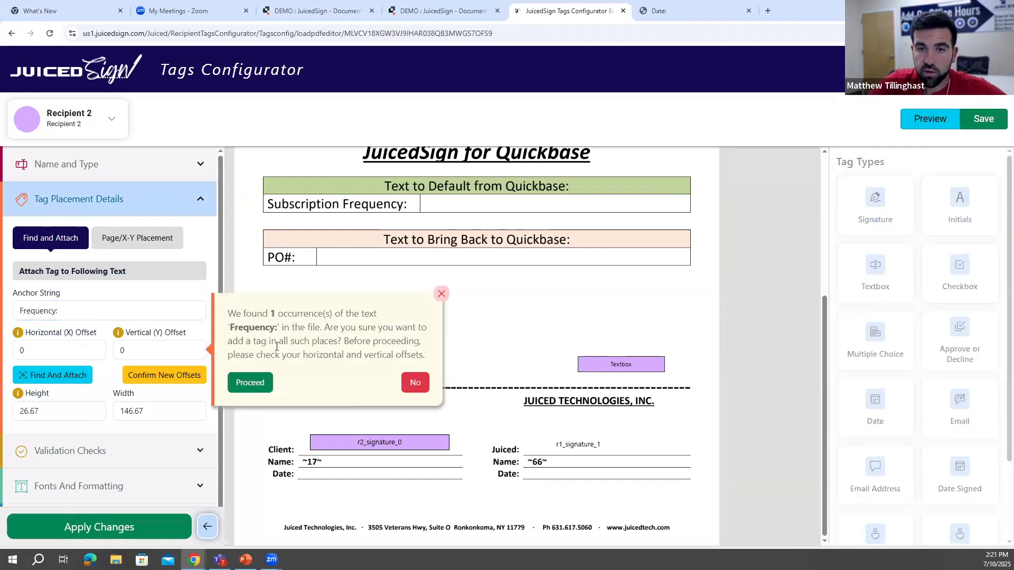
click(256, 382)
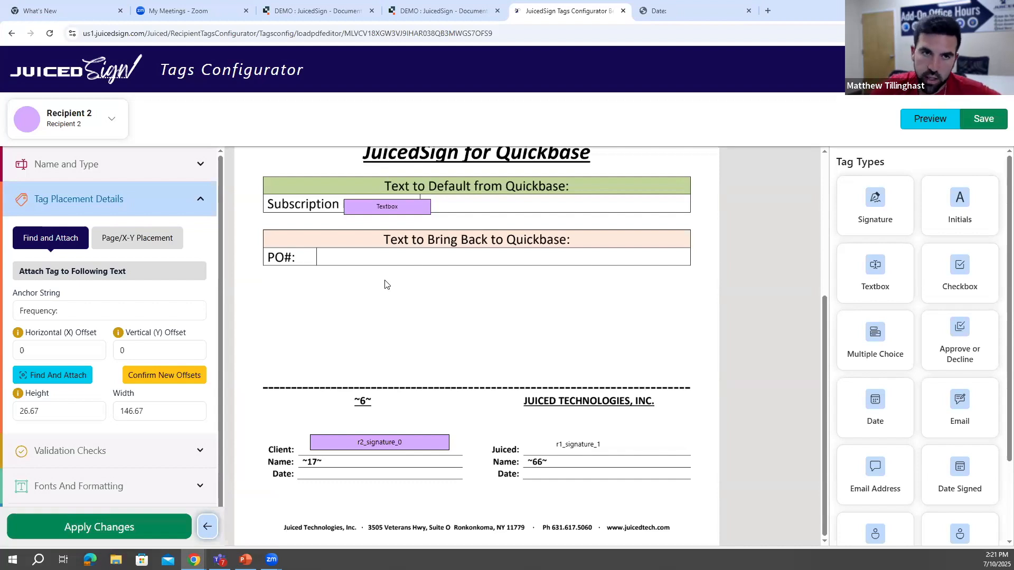
- Move the textbox tag into the blank Subscription Frequency cell at offsets of about 141 and -7, confirm the offsets, and apply the changes
click(393, 207)
drag(392, 206, 685, 206)
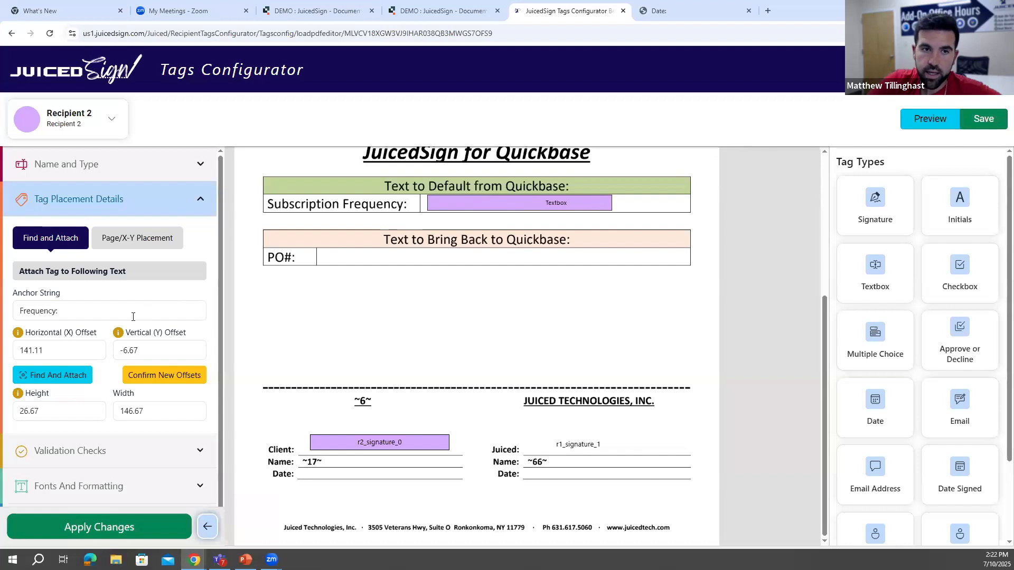
scroll(133, 316, down, 1)
click(156, 349)
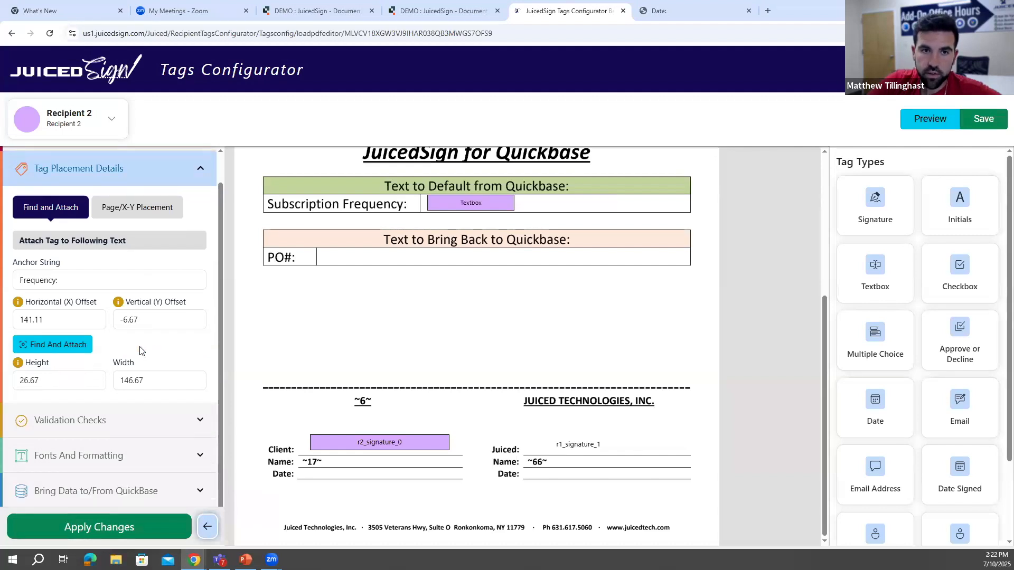
click(149, 520)
- Widen the Subscription Frequency textbox tag to about 367, confirm the new offsets, and apply the changes
scroll(454, 332, up, 2)
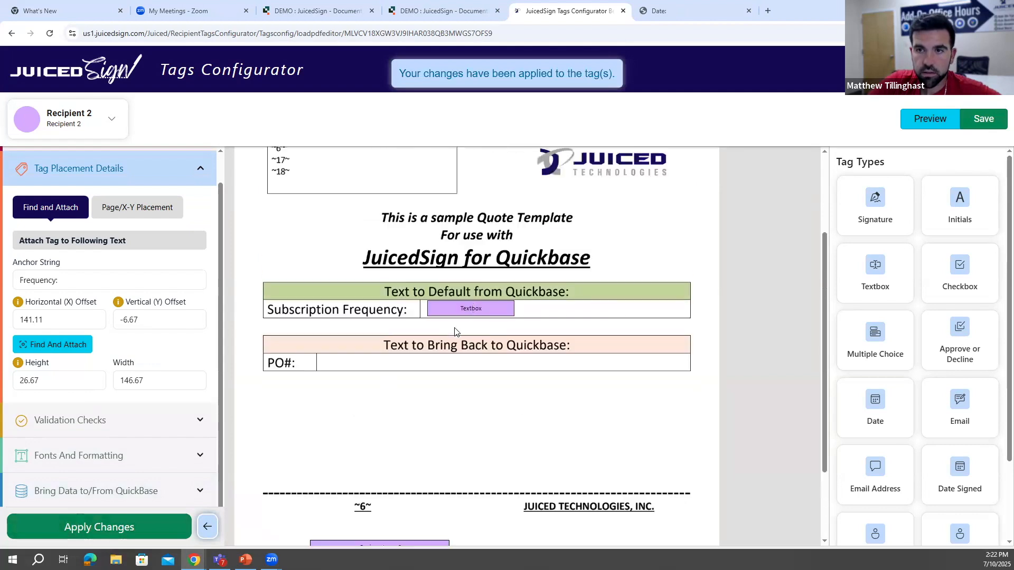
click(478, 308)
drag(515, 310, 645, 308)
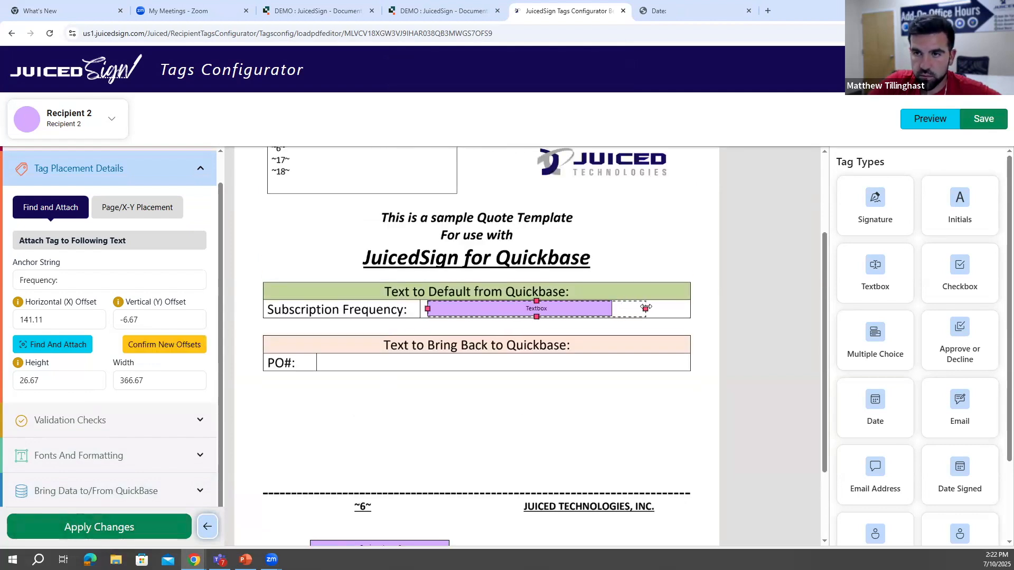
click(176, 348)
click(125, 528)
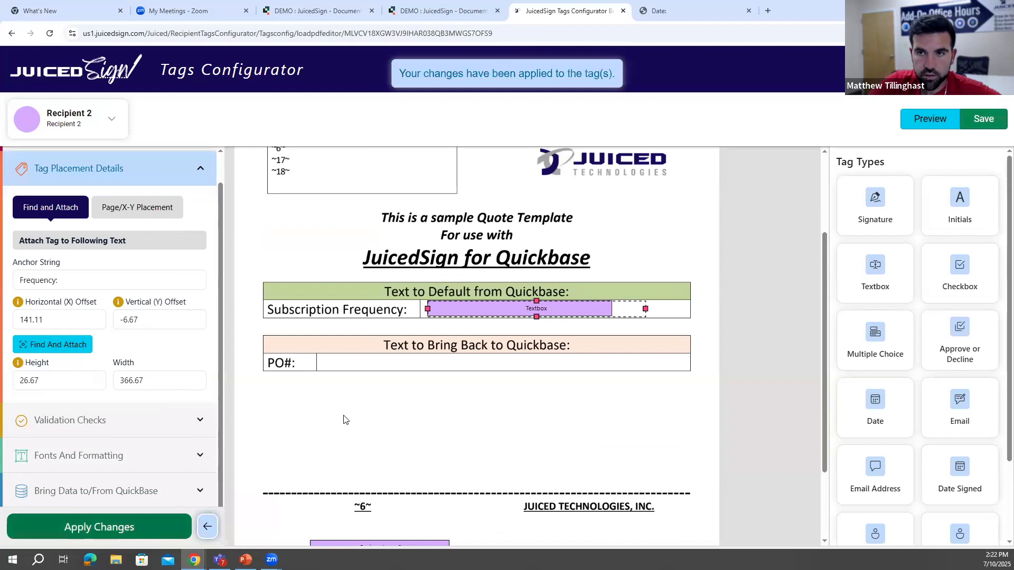
- Place a Recipient 2 textbox tag in the blank PO# cell and widen it to about 206
scroll(738, 276, down, 2)
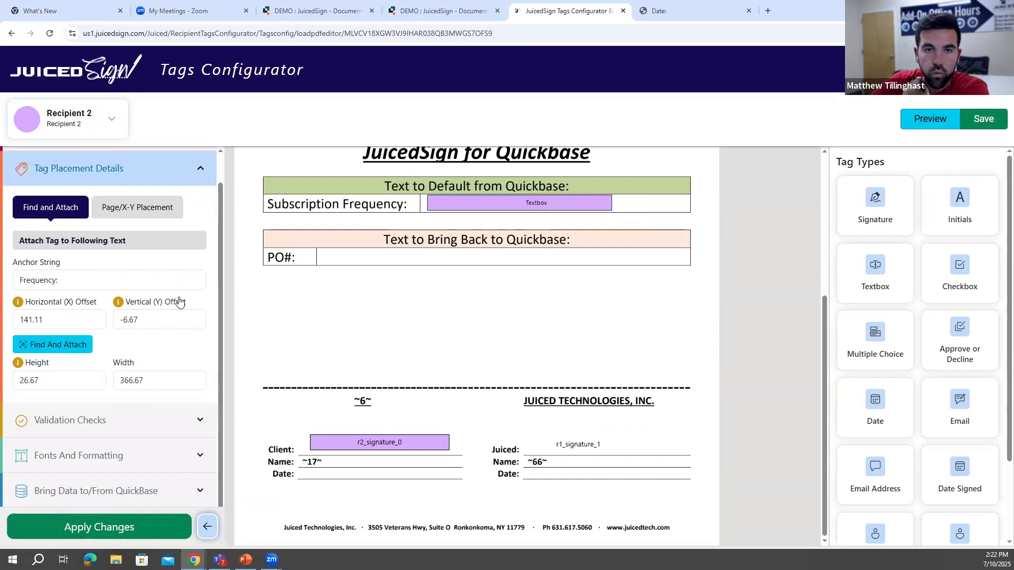
drag(878, 279, 326, 245)
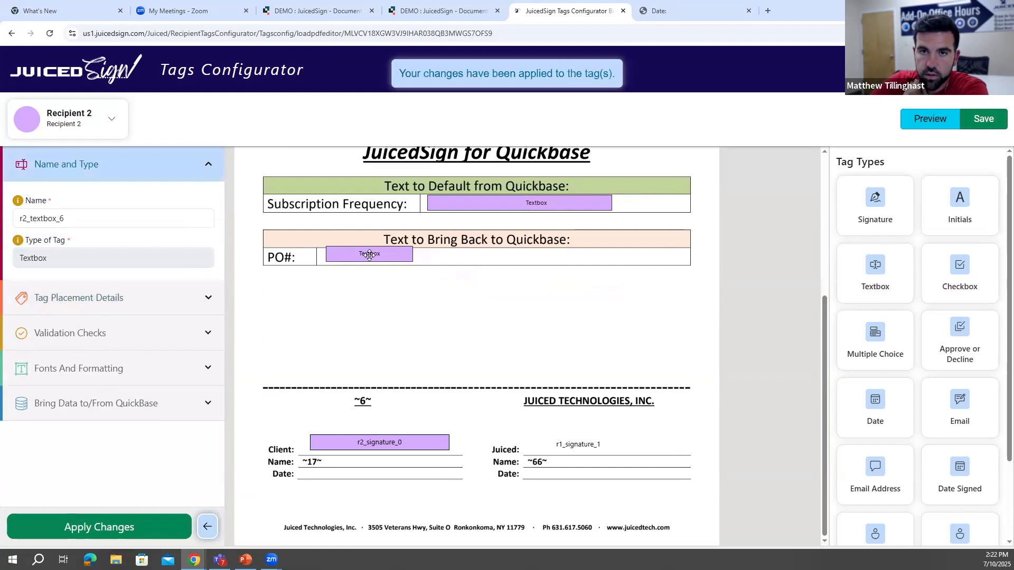
drag(379, 256, 449, 257)
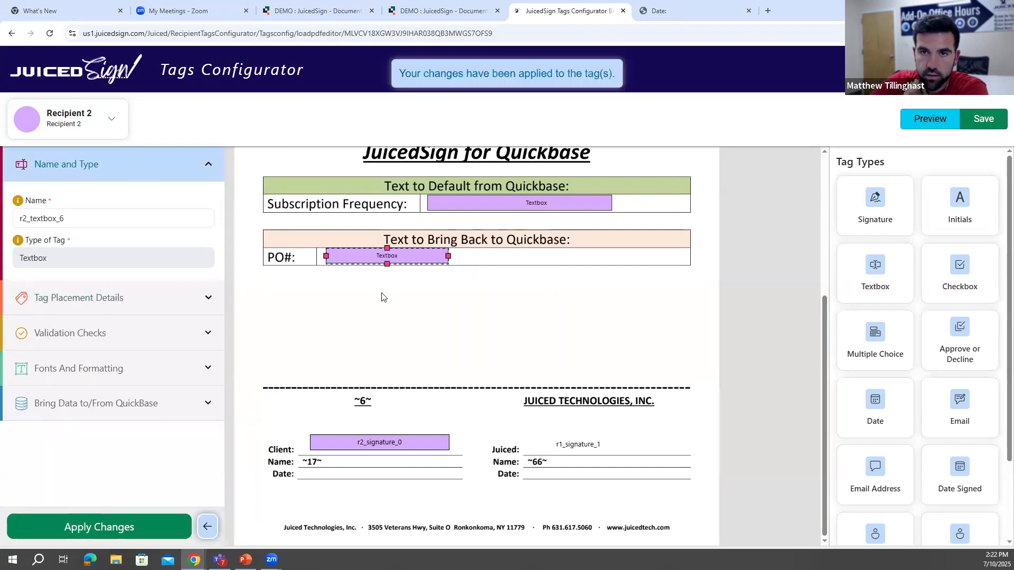
- Open the PO# textbox tag's placement details and switch it from text anchoring to Page/X-Y Placement
click(127, 305)
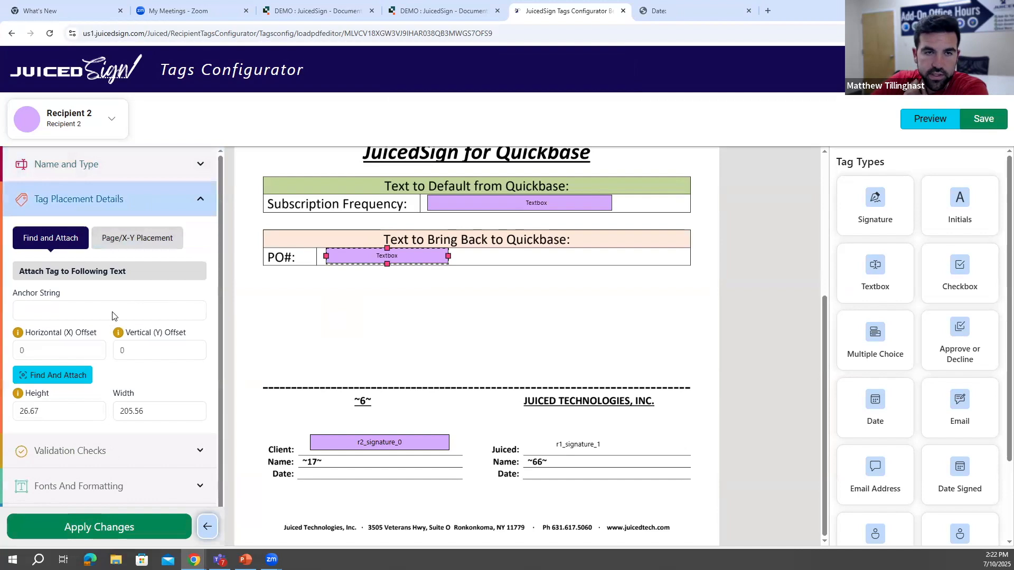
click(162, 240)
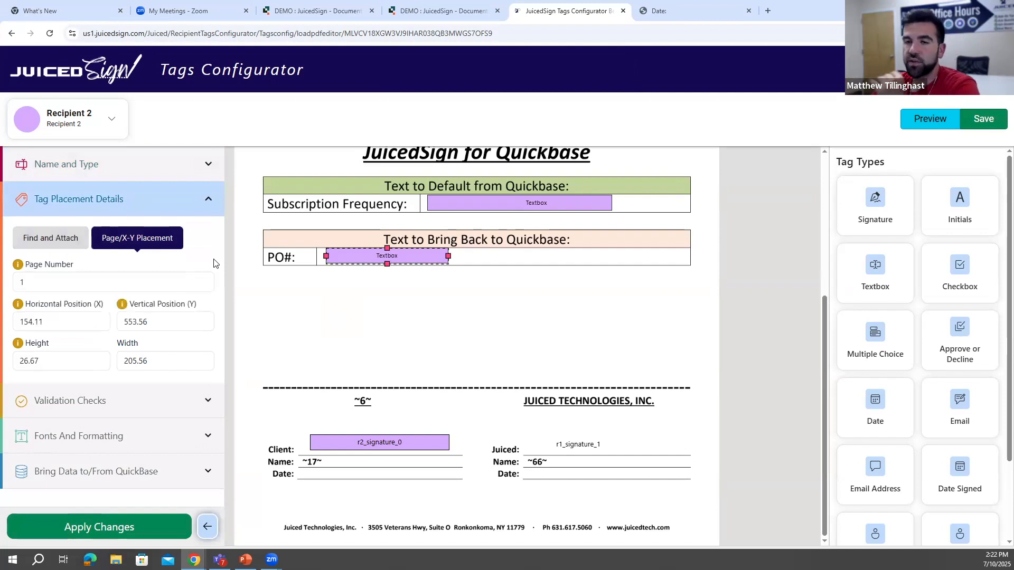
scroll(393, 327, up, 3)
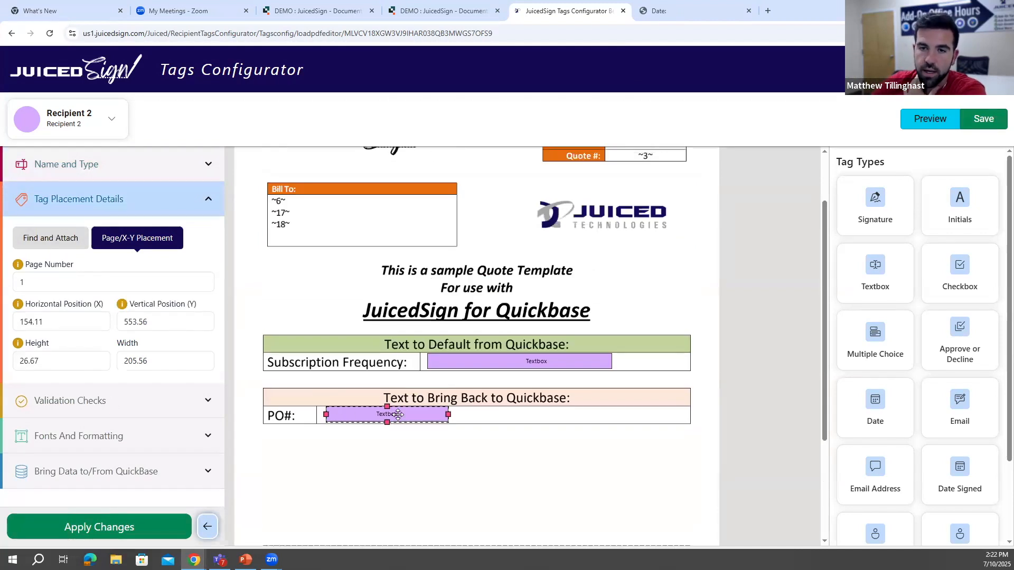
scroll(404, 412, down, 2)
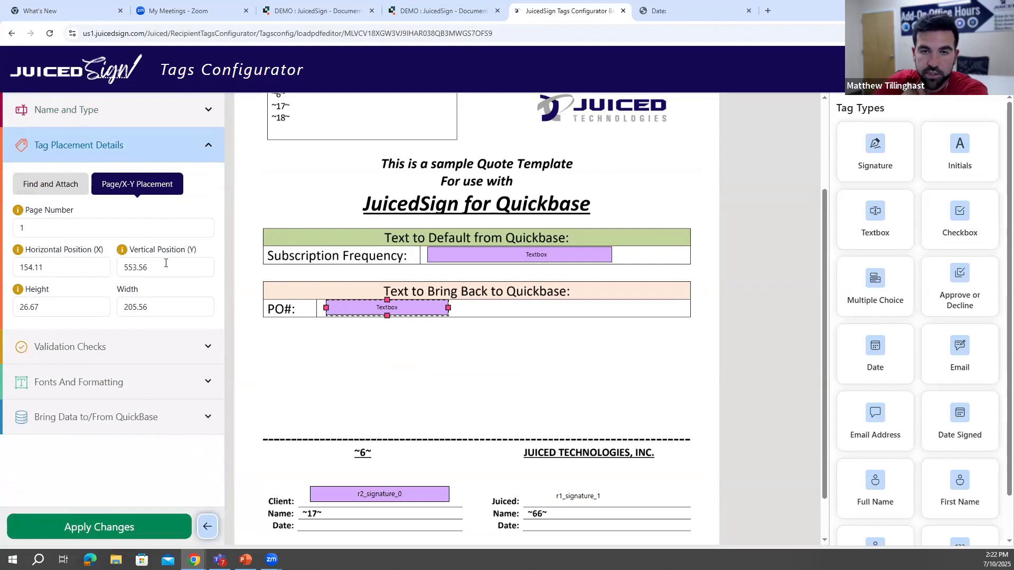
- Set the PO# textbox tag's horizontal position to 155, replace it with 180, and confirm the repositioning
double_click(57, 273)
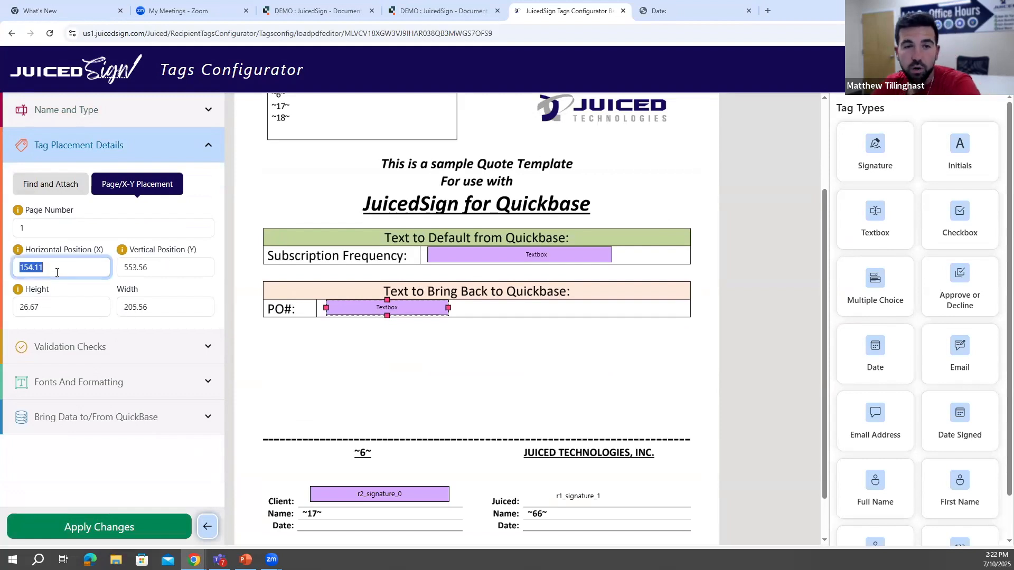
key(BackSpace)
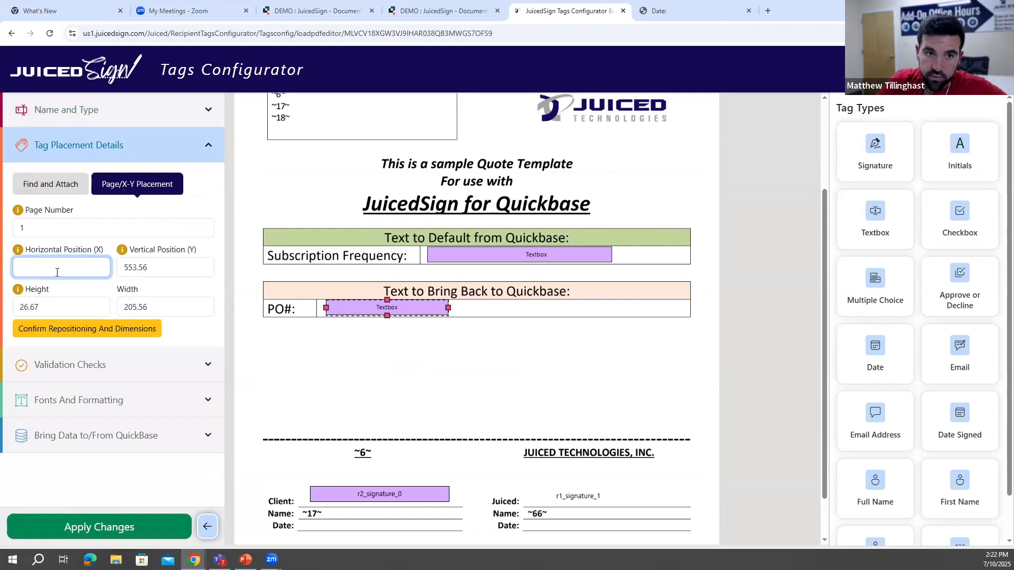
click(229, 256)
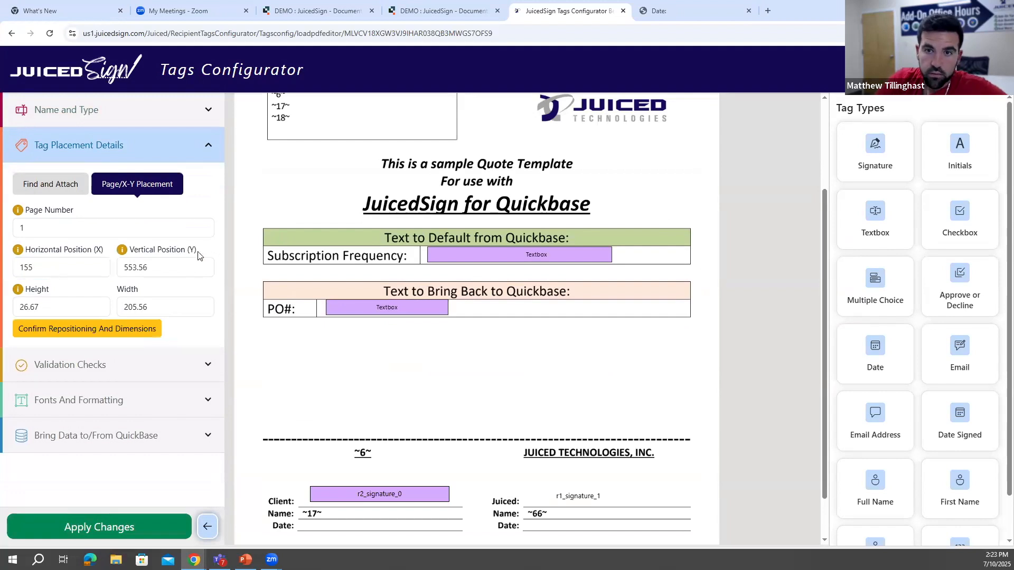
double_click(91, 269)
key(BackSpace)
text(180)
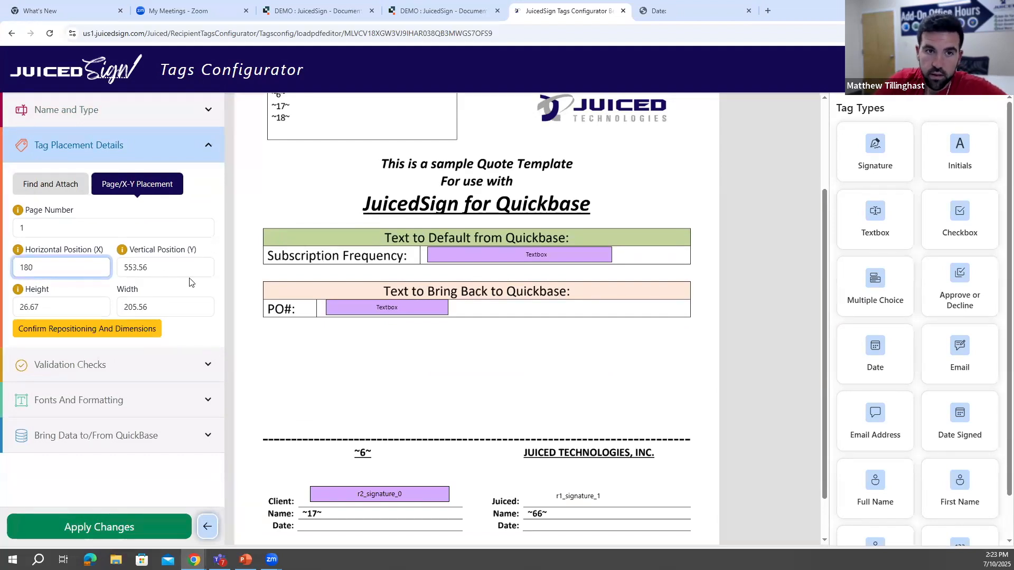
click(140, 331)
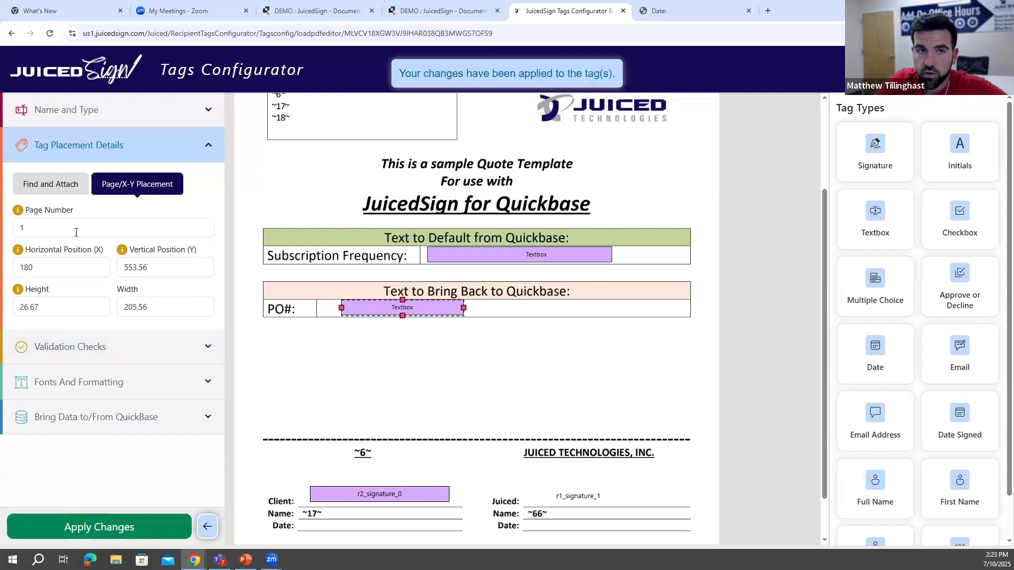
- Set the PO# textbox tag's vertical position to 750 and confirm the repositioning
double_click(165, 260)
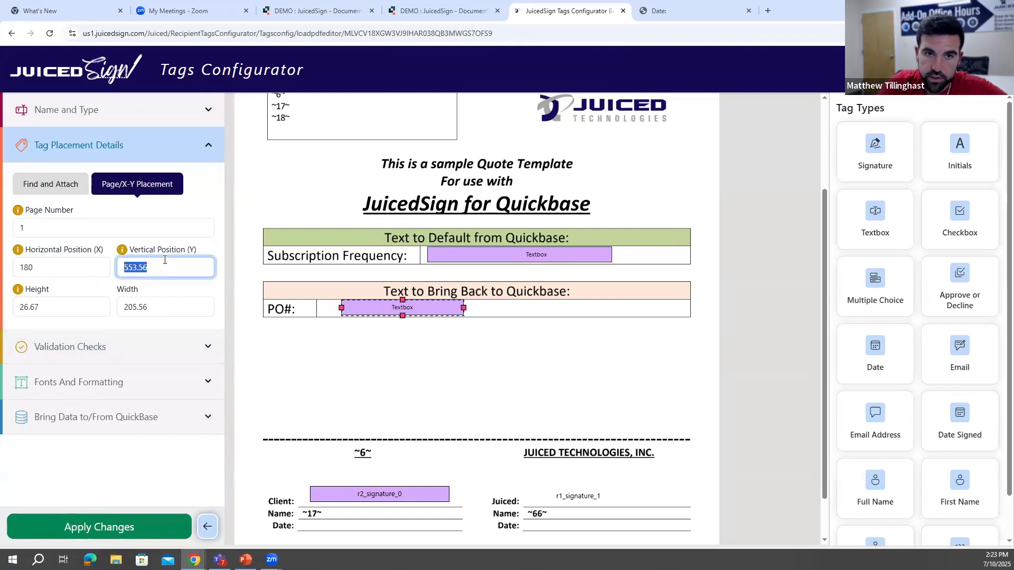
key(BackSpace)
text(750)
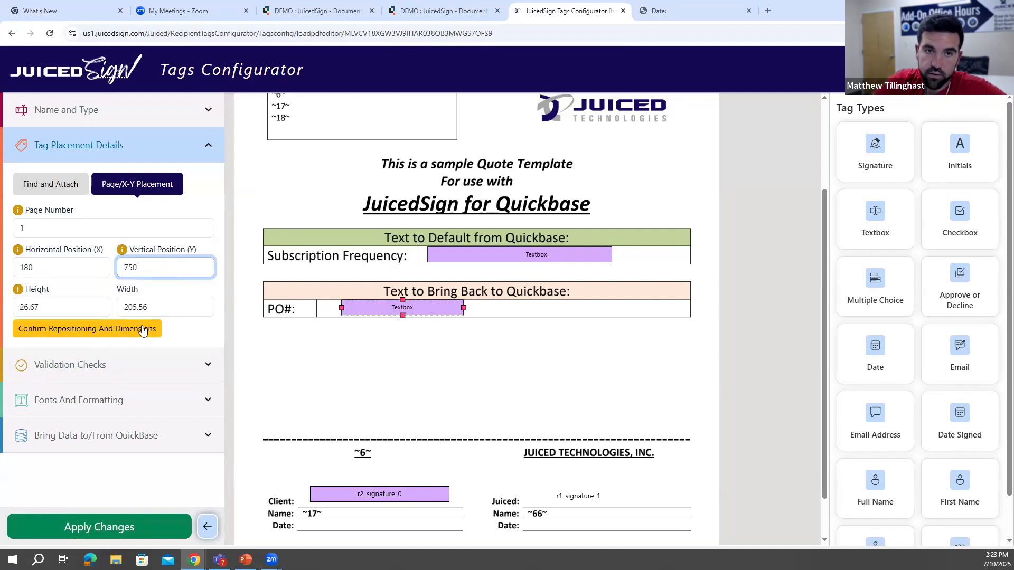
click(143, 329)
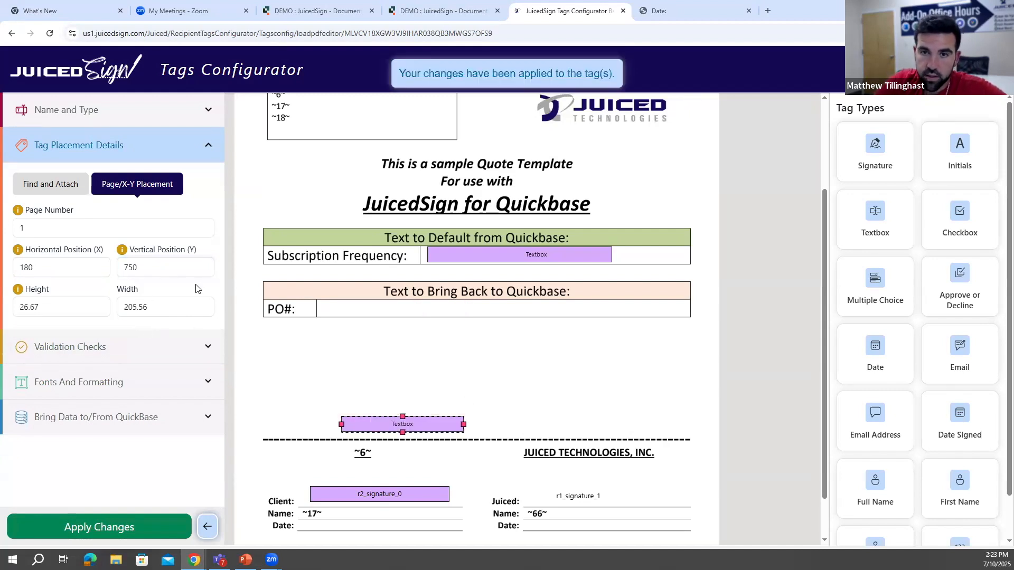
- Move the textbox tag back into the PO# cell at about X 156, Y 554, and deselect it
drag(404, 423, 391, 308)
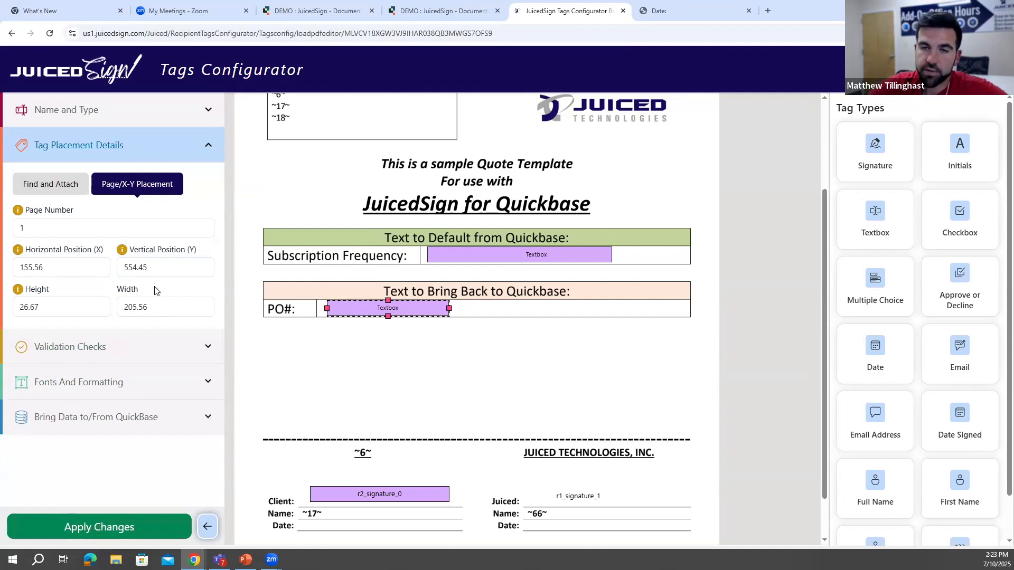
click(391, 351)
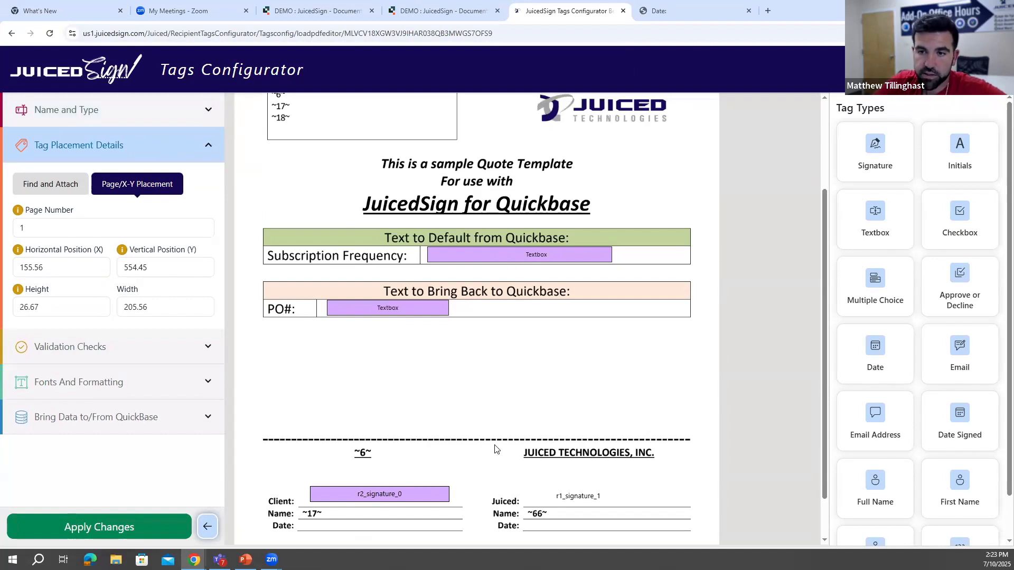
- Switch to Recipient 1 and place a Date Signed tag near the Date line under "JUICED TECHNOLOGIES, INC."
click(80, 129)
click(82, 165)
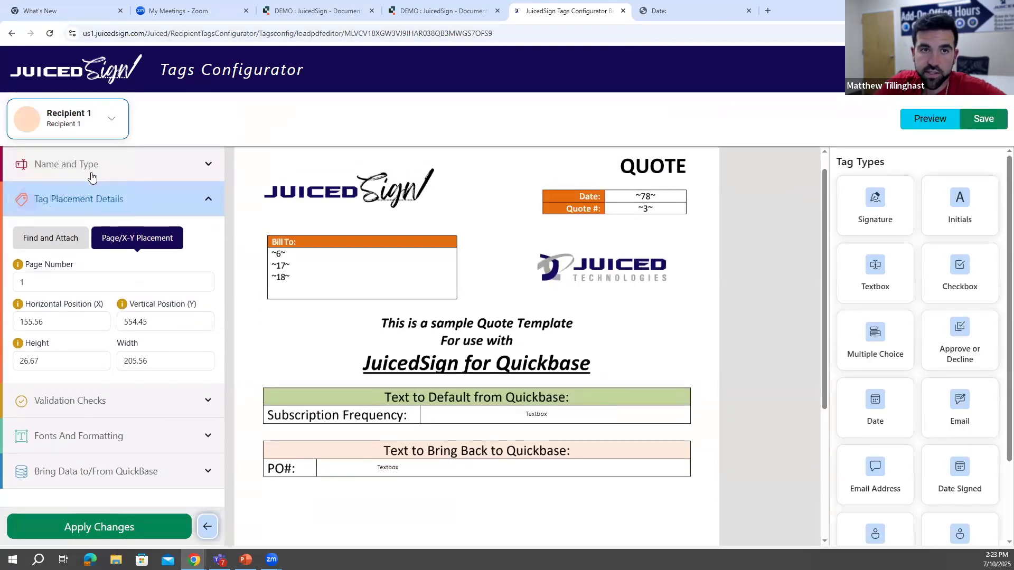
scroll(563, 430, down, 3)
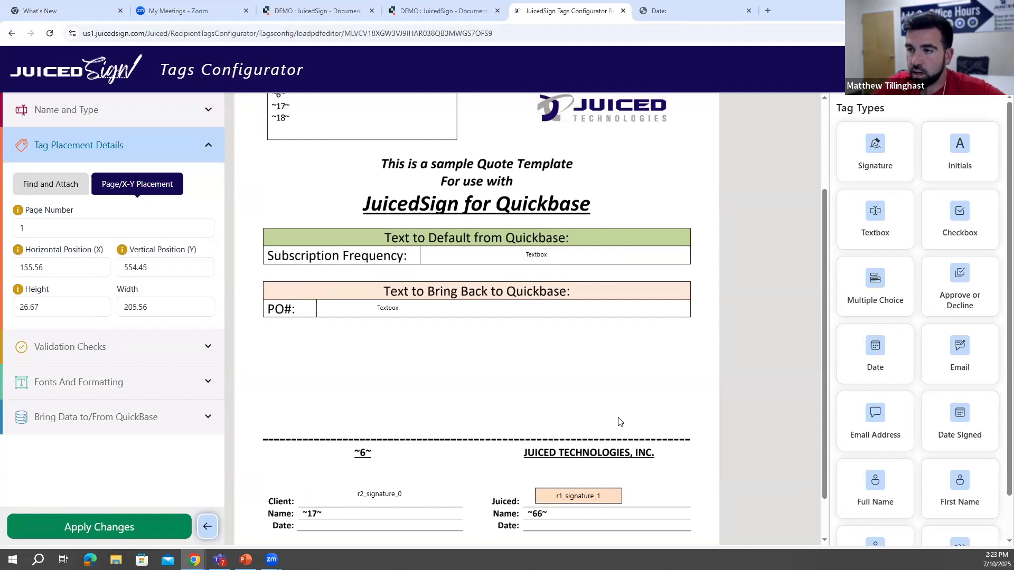
drag(960, 422, 545, 520)
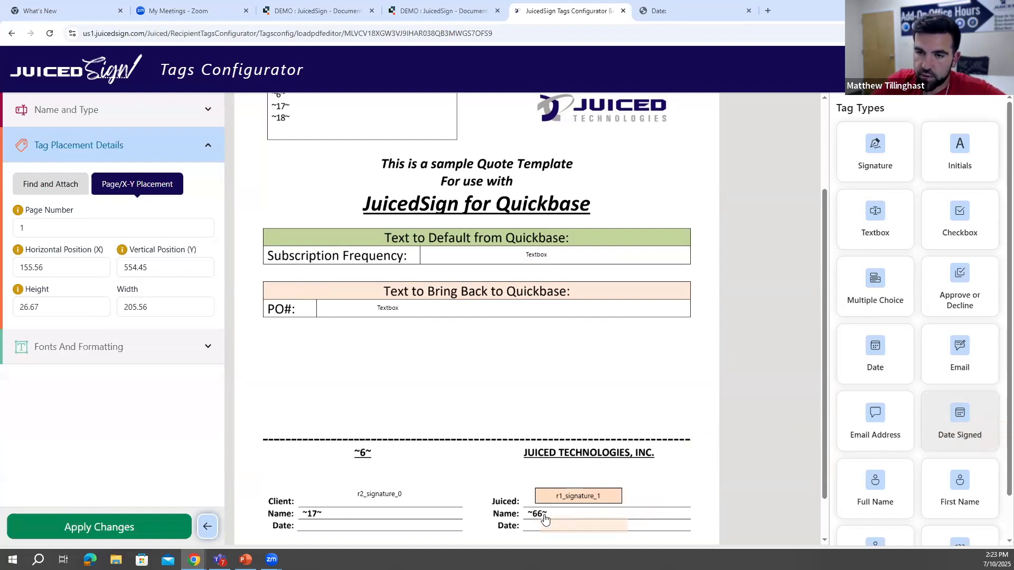
- Anchor the Date Signed tag to the text "/js1" and proceed with attaching it at the matching location
click(176, 251)
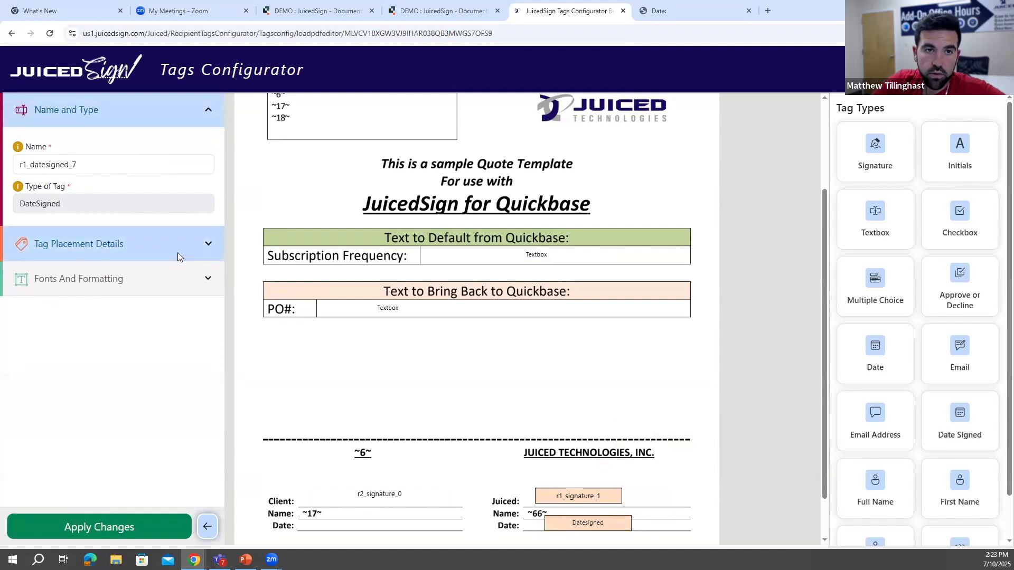
click(68, 189)
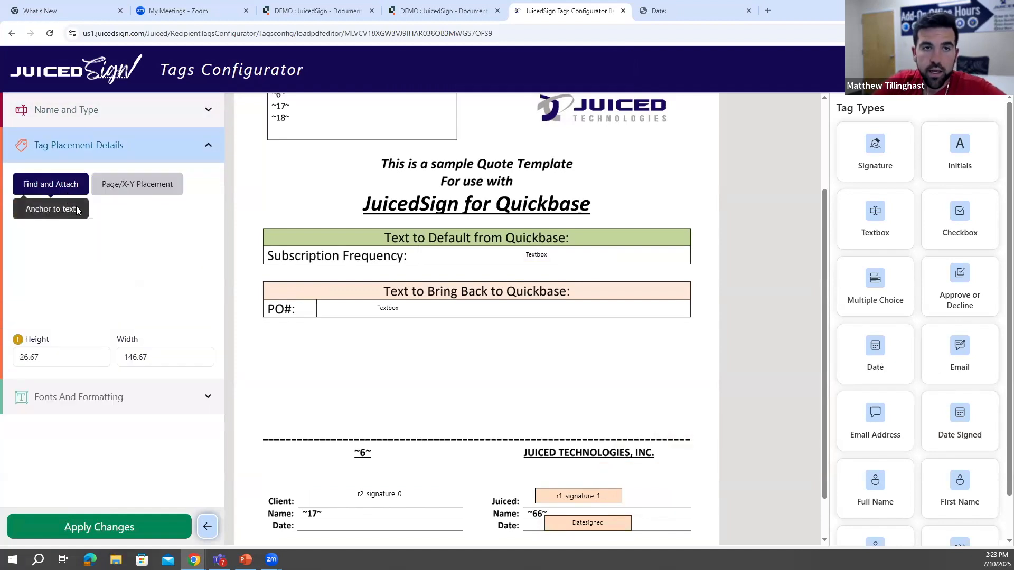
click(99, 257)
text(/js1)
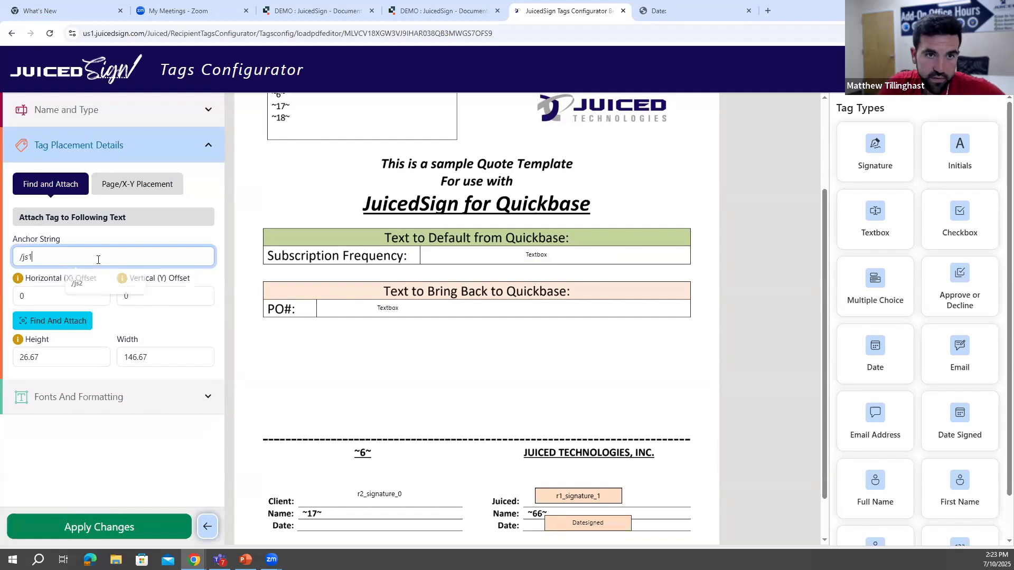
click(79, 320)
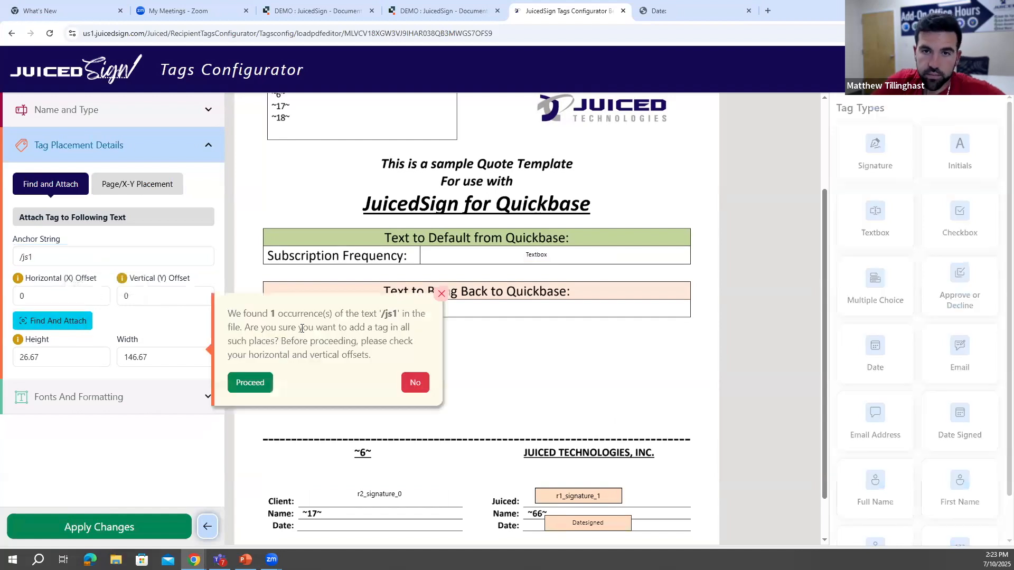
click(261, 382)
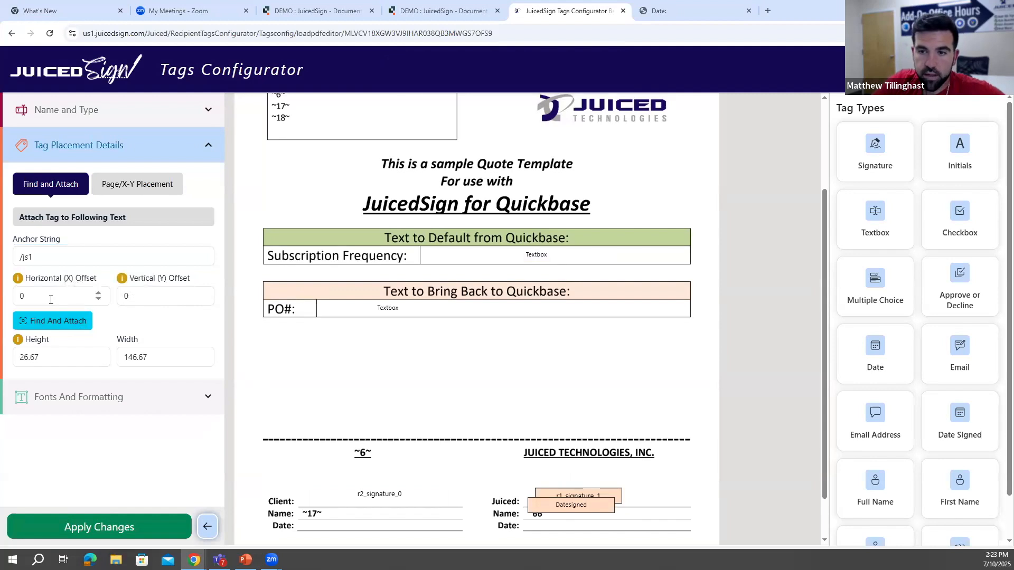
- Try a vertical offset of 15 for the Date Signed tag, replace it with 45, and confirm the new offsets
click(152, 304)
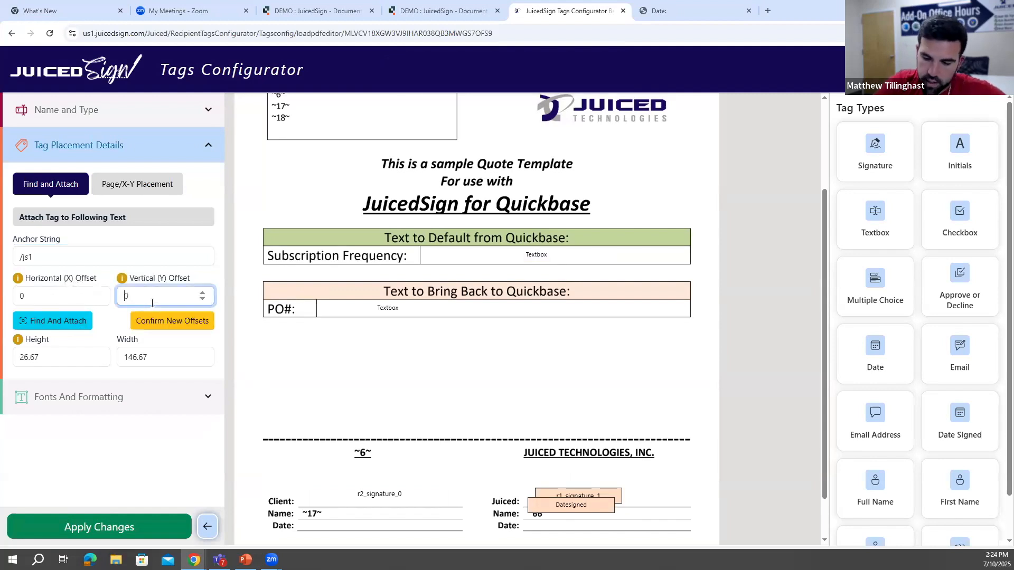
click(157, 323)
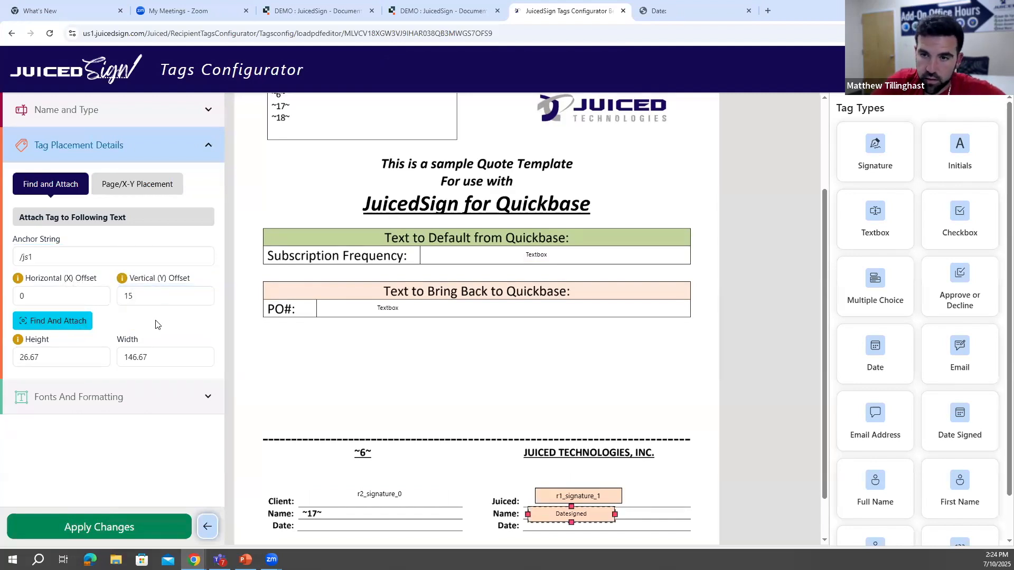
click(153, 294)
key(BackSpace)
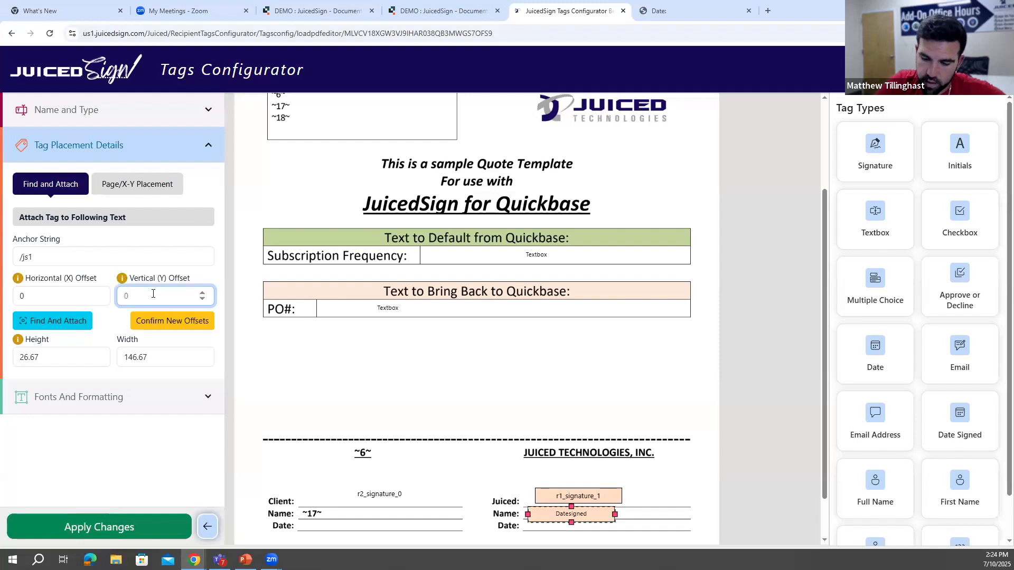
text(45)
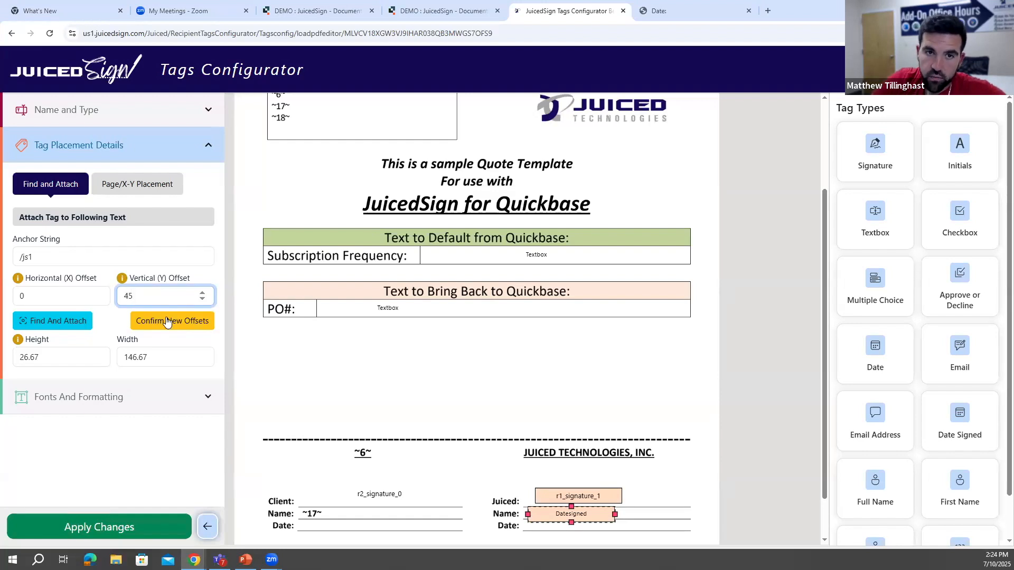
click(167, 320)
- Move the Date Signed tag onto Recipient 1's Date line at offsets of about 8 and 34, and apply the changes
scroll(446, 324, down, 1)
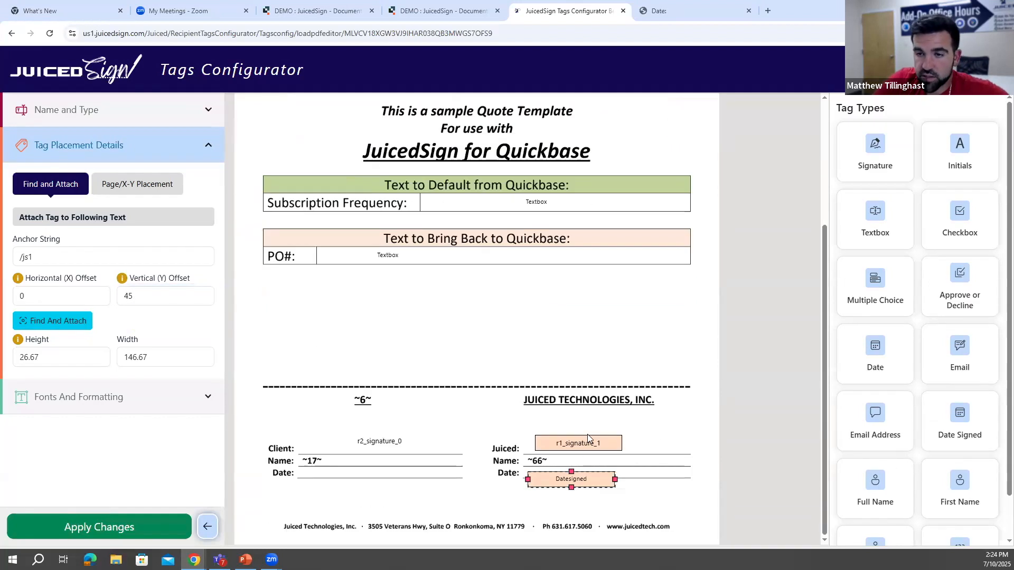
drag(572, 471, 597, 473)
click(669, 422)
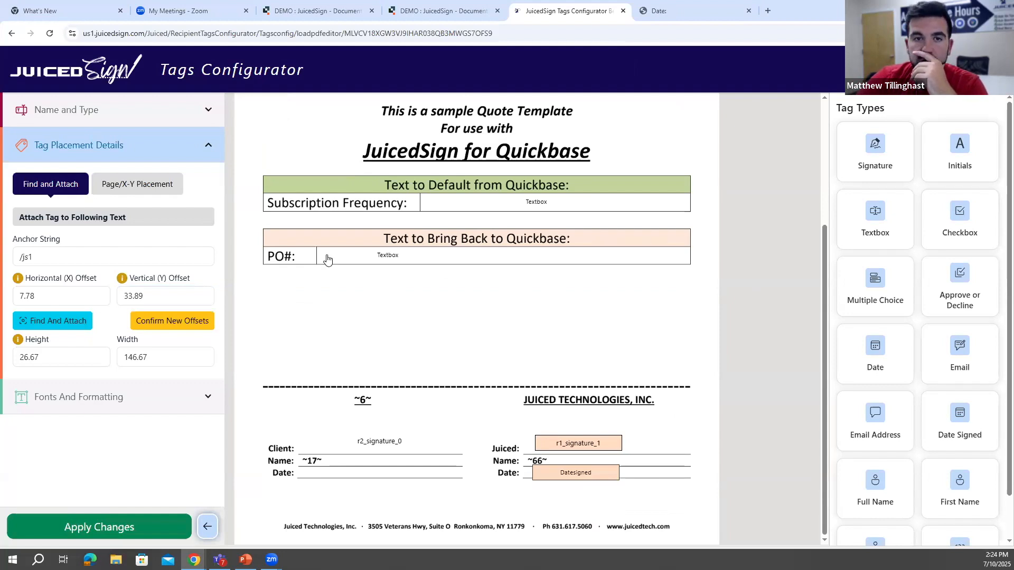
click(68, 526)
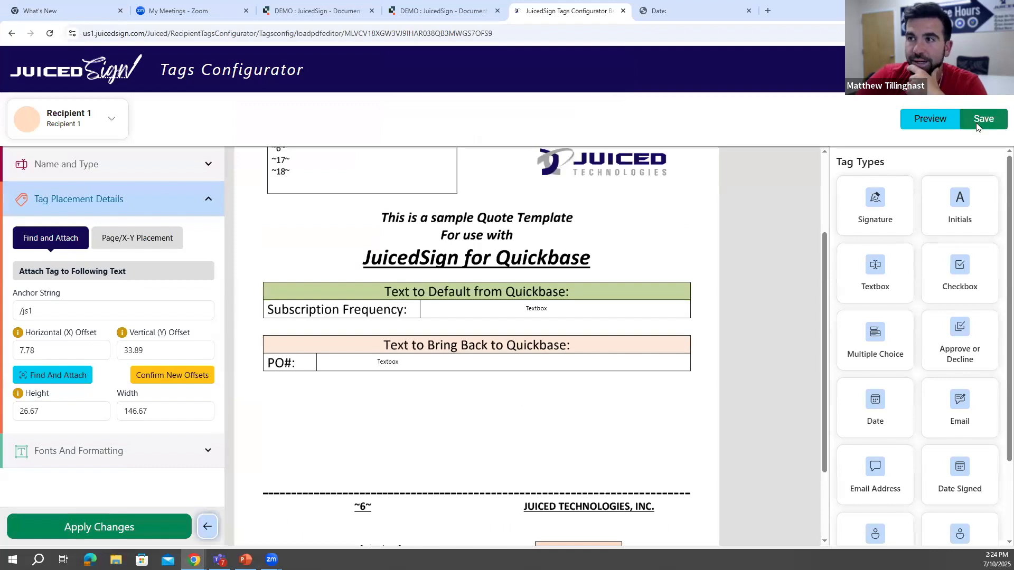
- Save the configured tags and preview the signing document as Recipient 1 down to the signature block
click(976, 127)
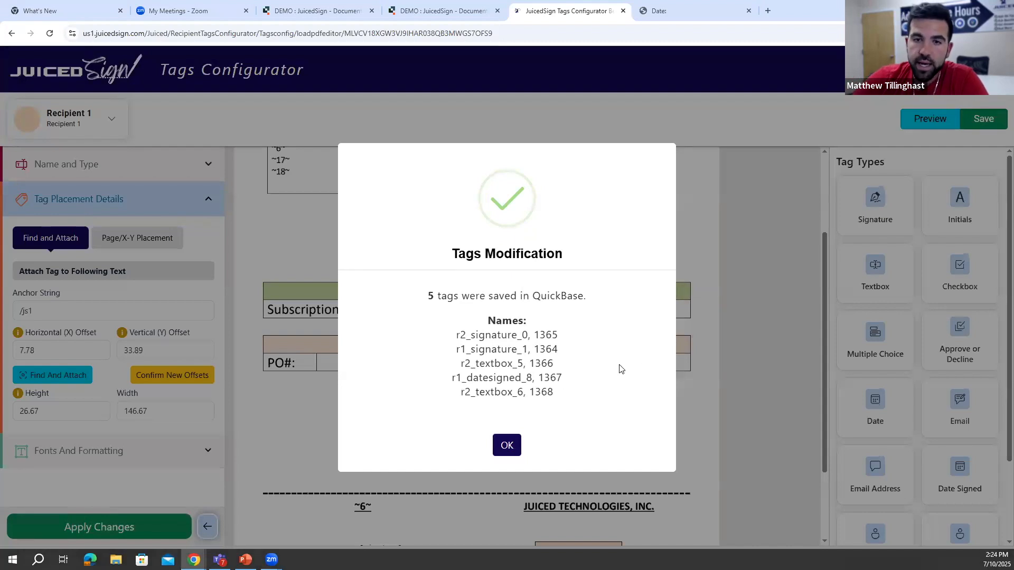
click(507, 446)
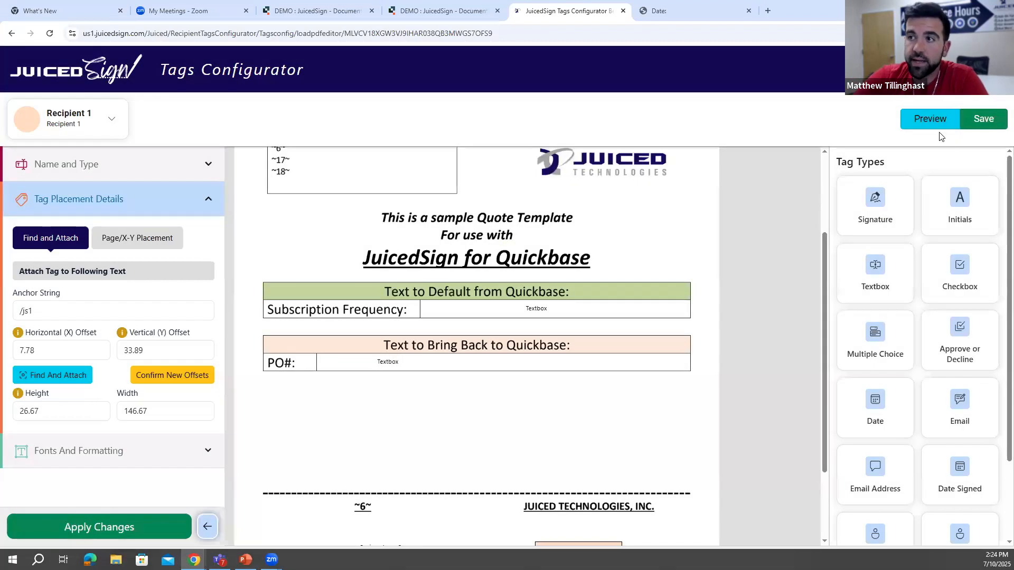
click(931, 120)
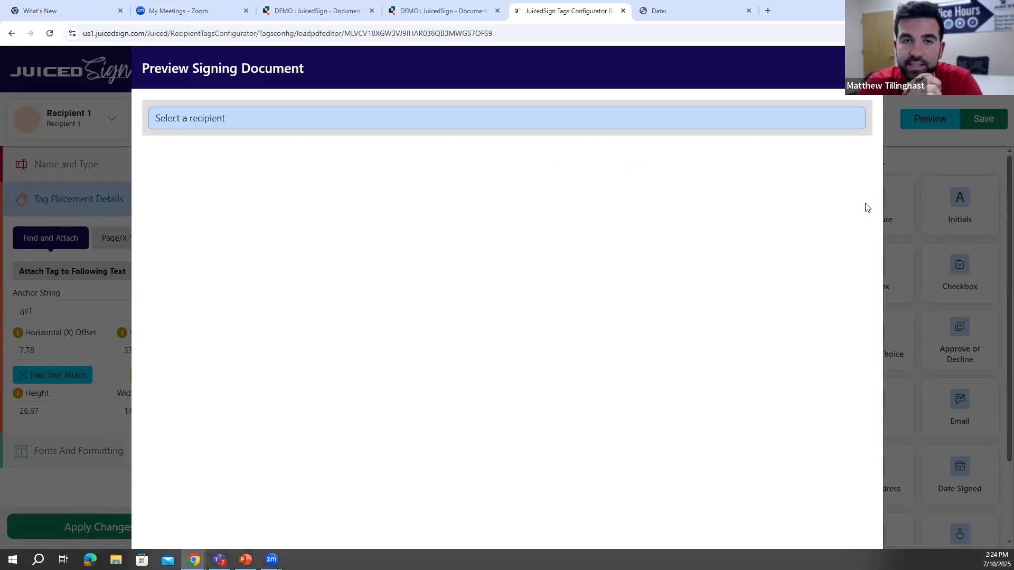
click(474, 122)
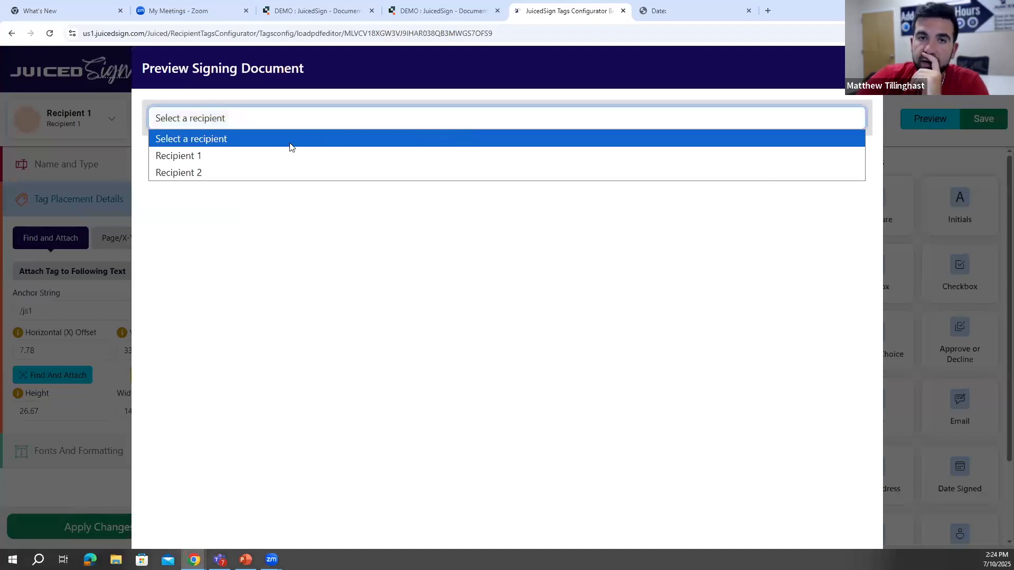
click(278, 157)
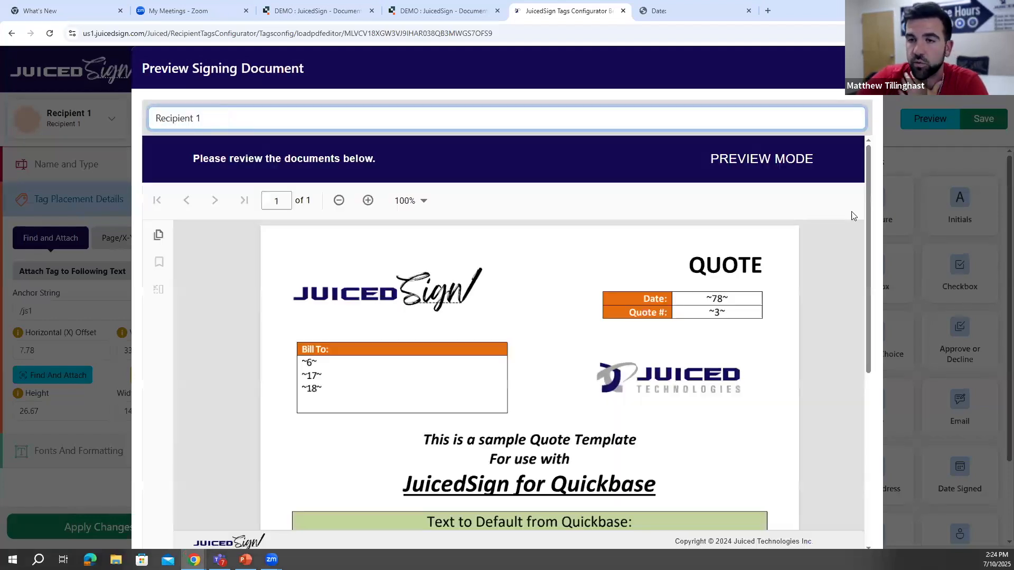
scroll(863, 210, down, 3)
scroll(863, 210, down, 5)
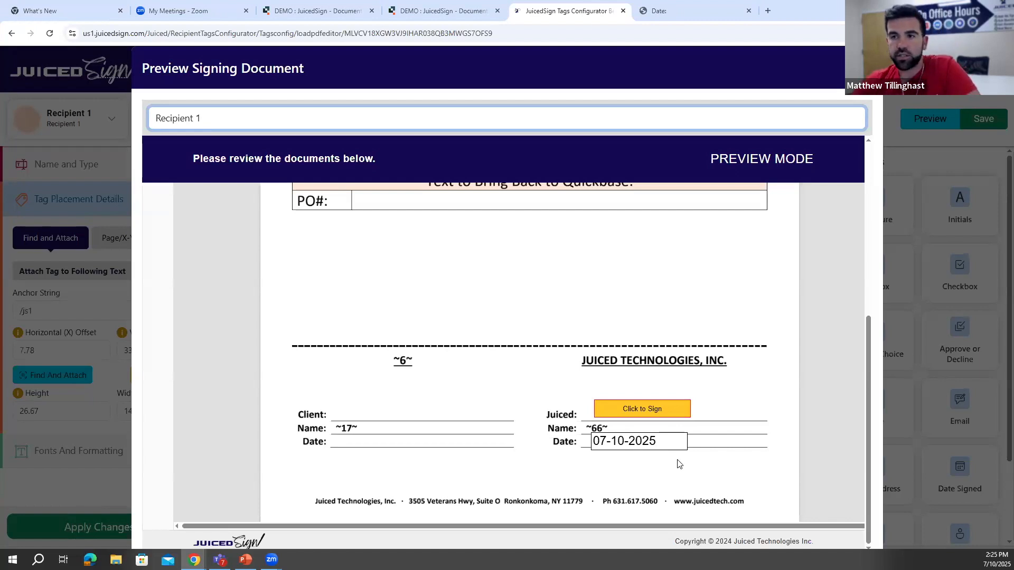
click(866, 68)
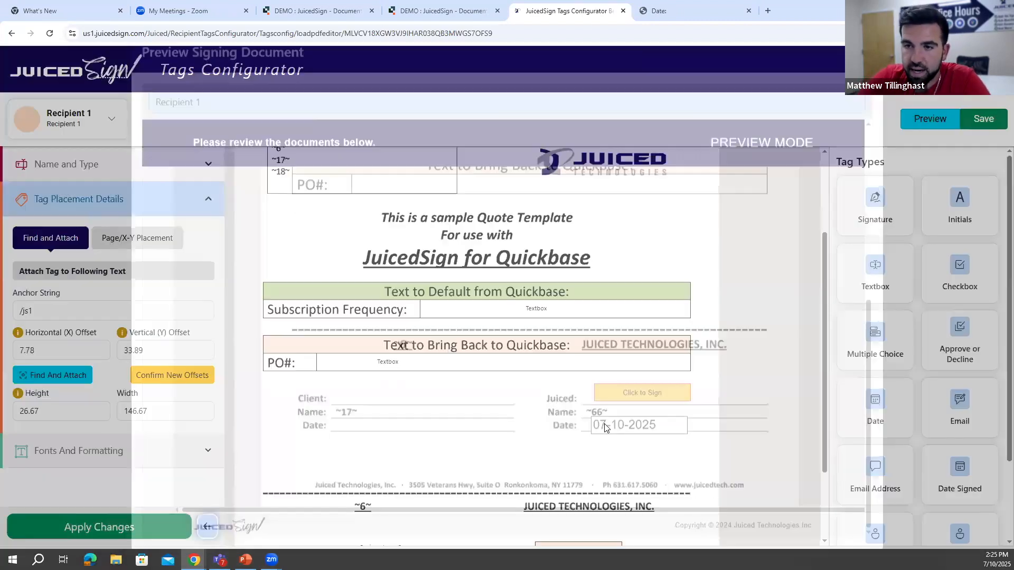
- Check the horizontal offset of Recipient 1's signature tag, and try confirming new offsets for the Date Signed tag
scroll(617, 397, down, 1)
click(576, 498)
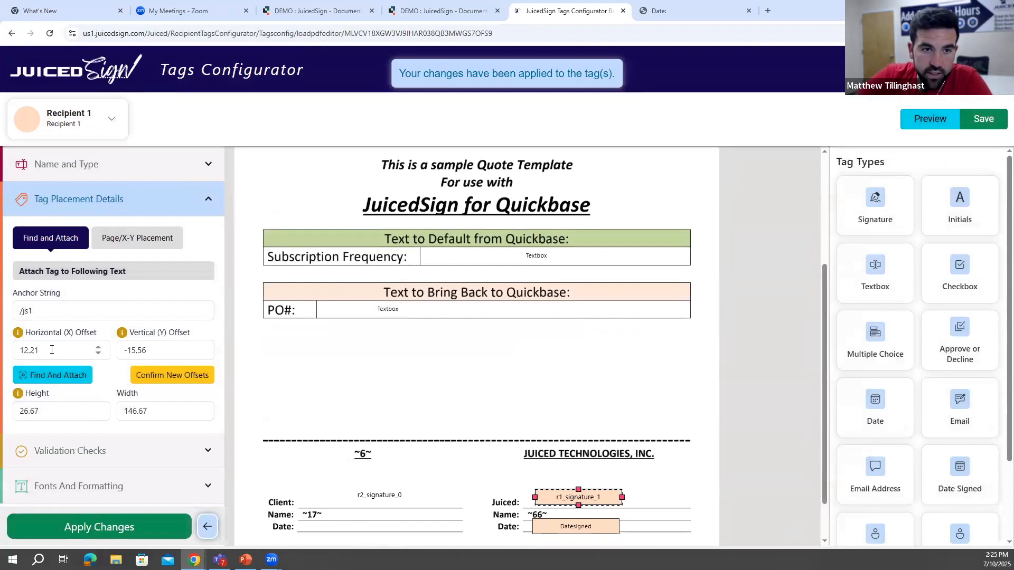
click(27, 350)
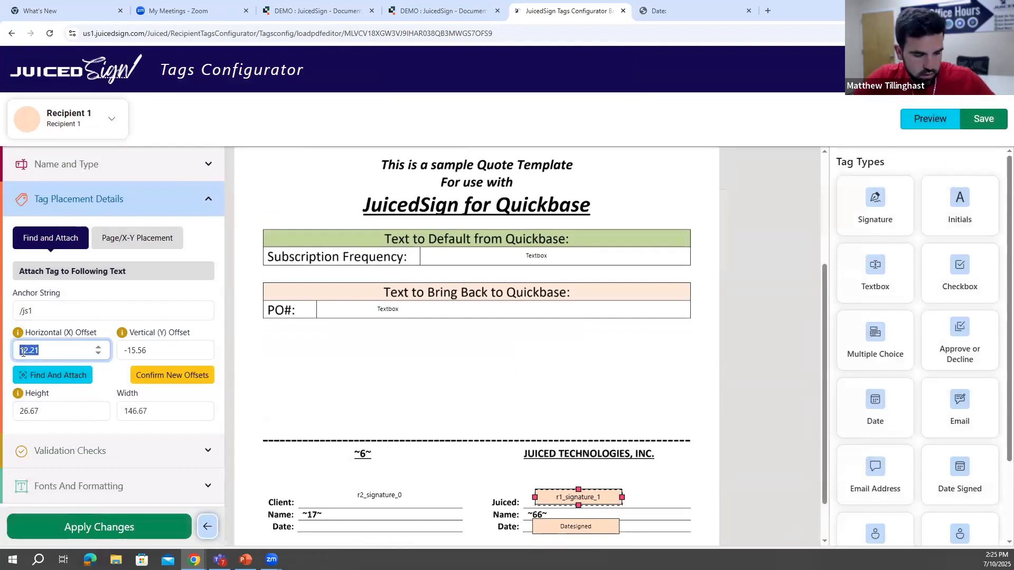
click(578, 526)
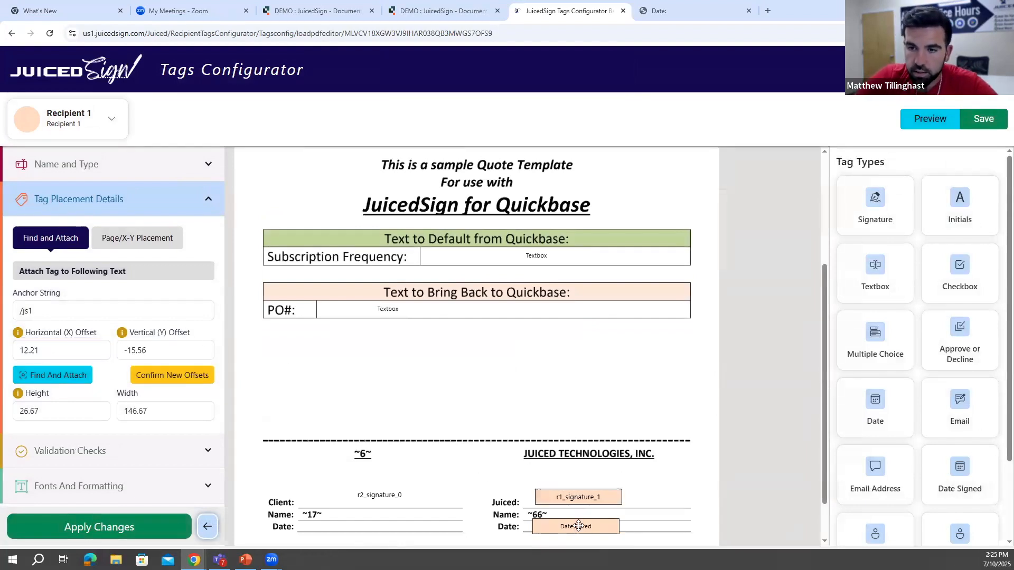
click(578, 526)
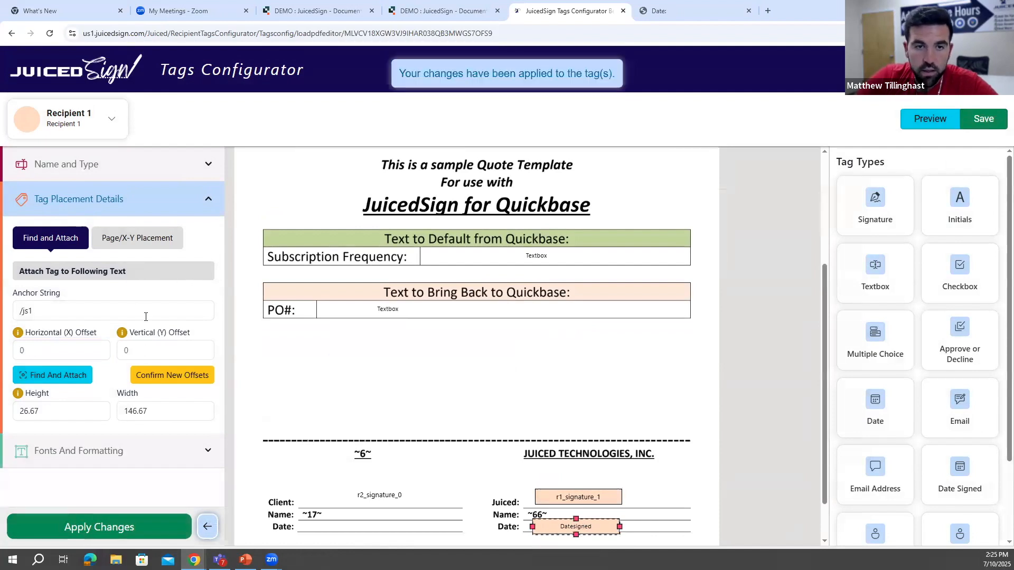
click(158, 375)
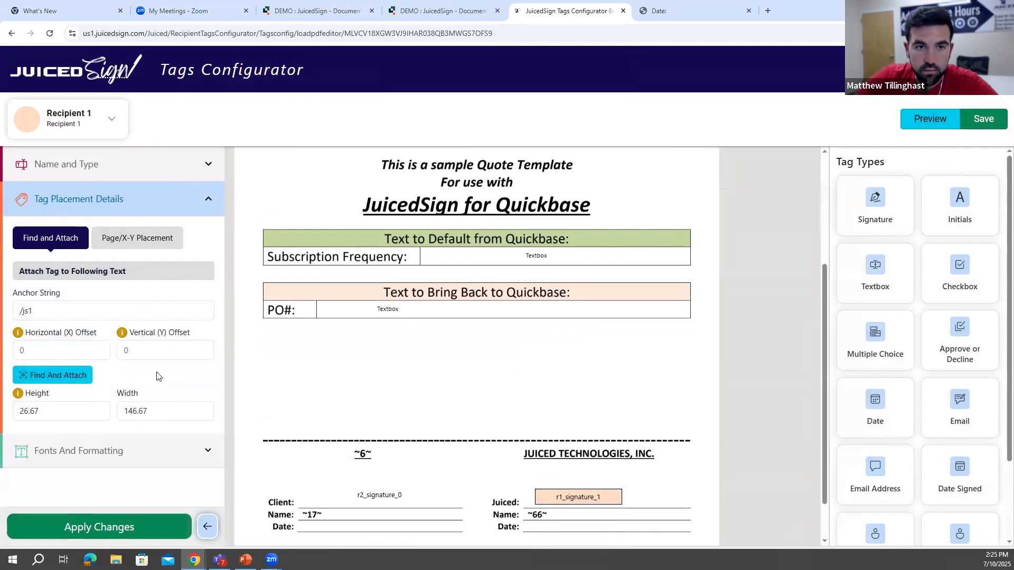
- Re-enter "/js1" as the anchor string and attach the Date Signed tag at the matching text
scroll(426, 343, down, 1)
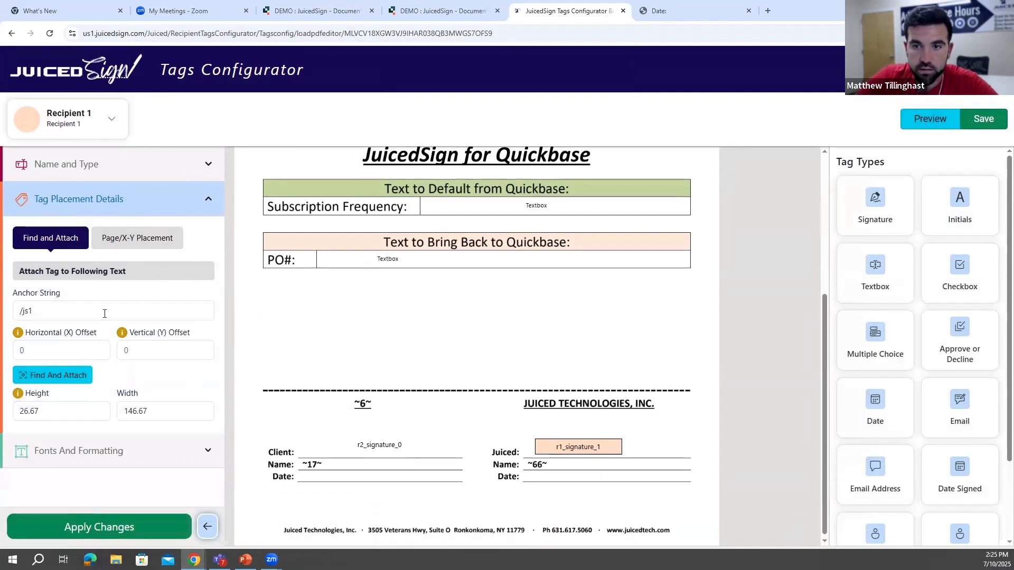
click(96, 313)
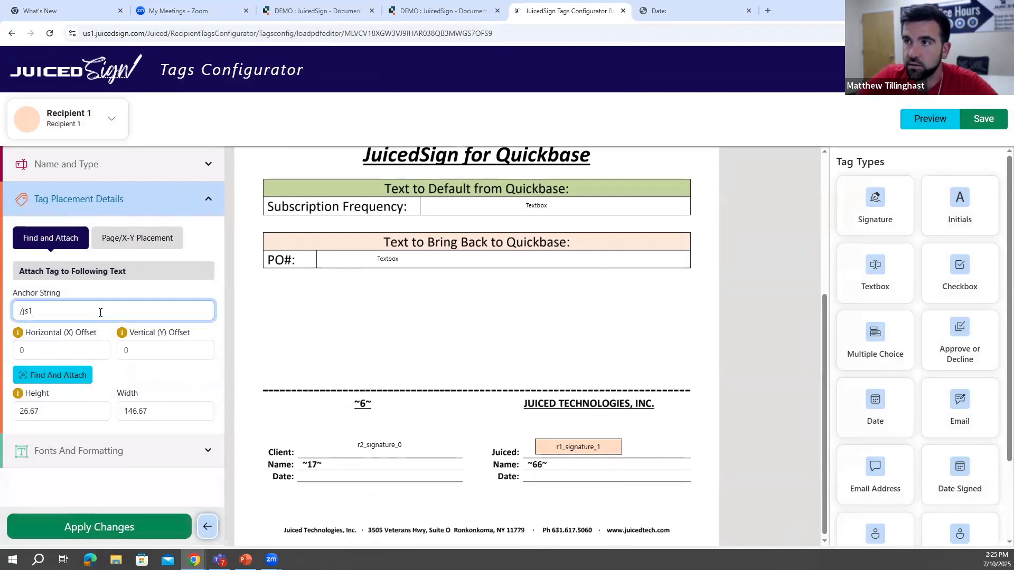
key(BackSpace)
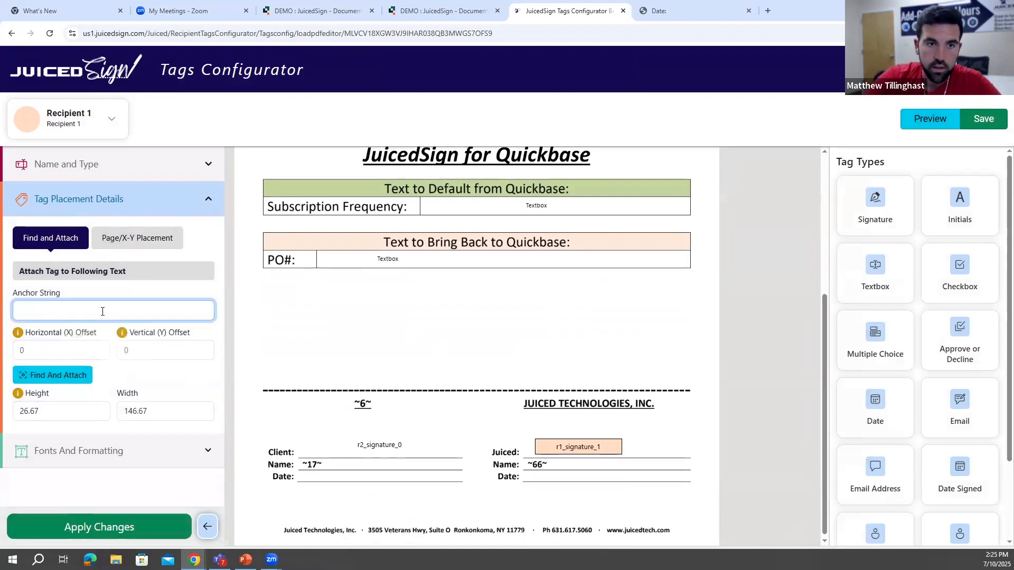
text(/j)
click(77, 337)
click(70, 378)
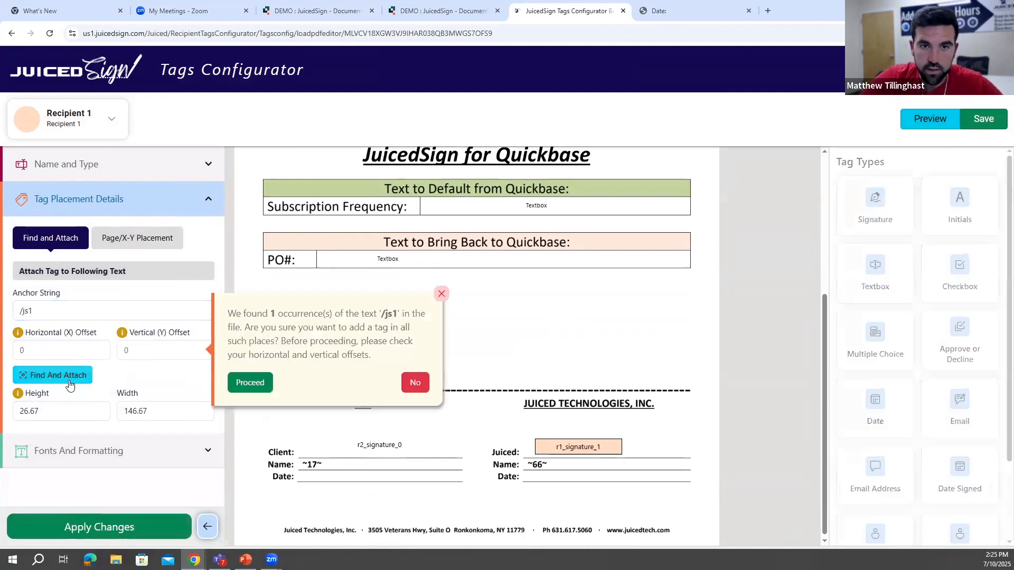
click(250, 383)
- Move the Date Signed tag down onto Recipient 1's Date line, at a vertical offset of about 34
click(74, 349)
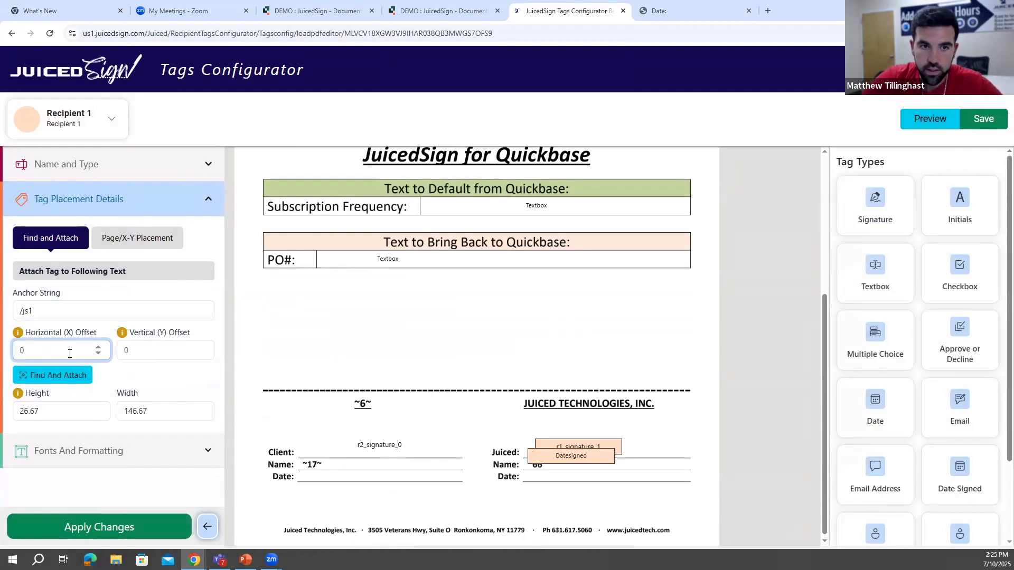
click(572, 458)
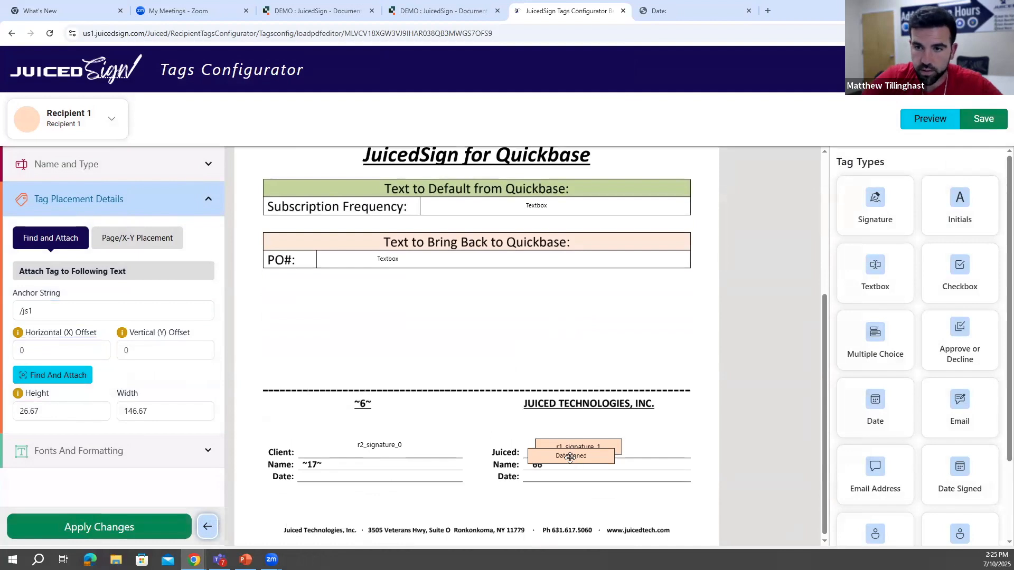
click(569, 457)
click(539, 461)
drag(537, 461, 558, 481)
- Set the Date Signed tag's horizontal offset to 12.21, confirm the new offsets, and apply the changes
click(73, 347)
key(ctrl+a)
text(0)
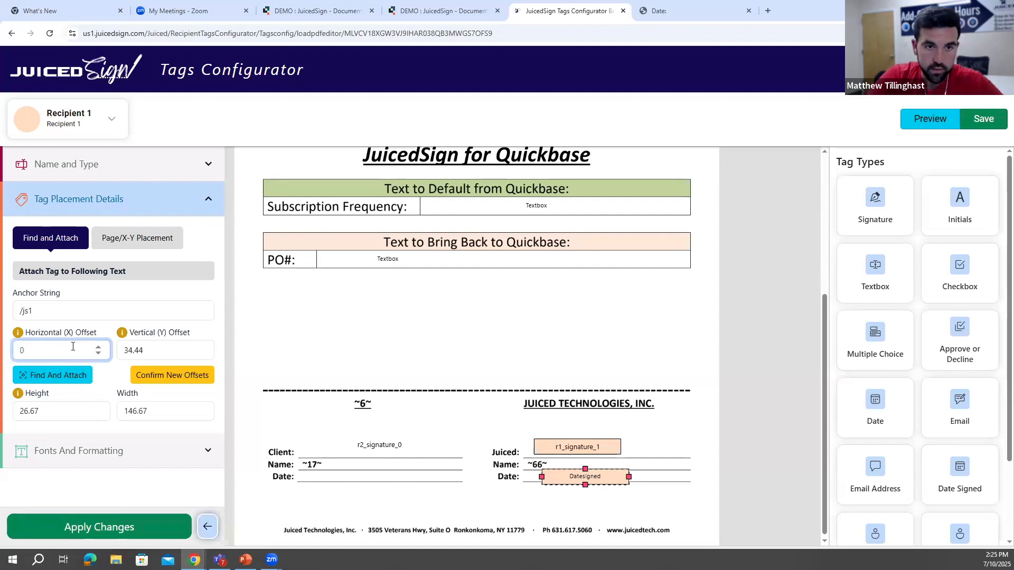
text(12)
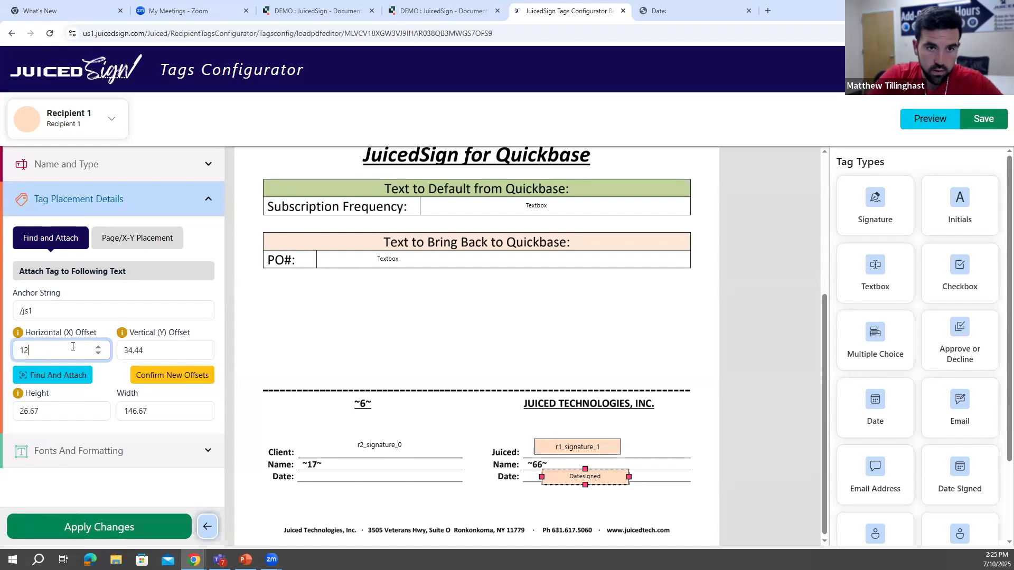
text(.21)
click(194, 378)
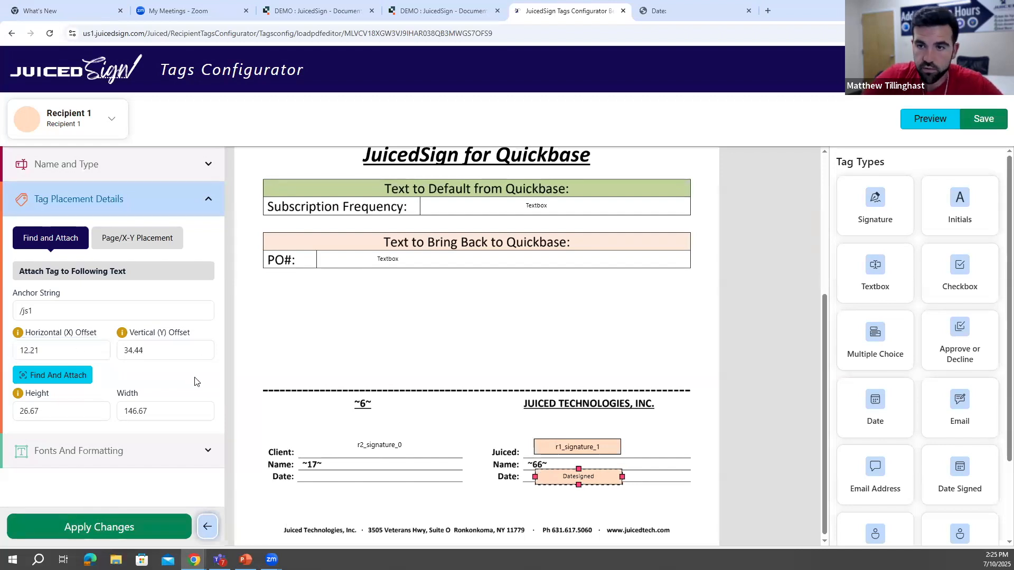
click(456, 354)
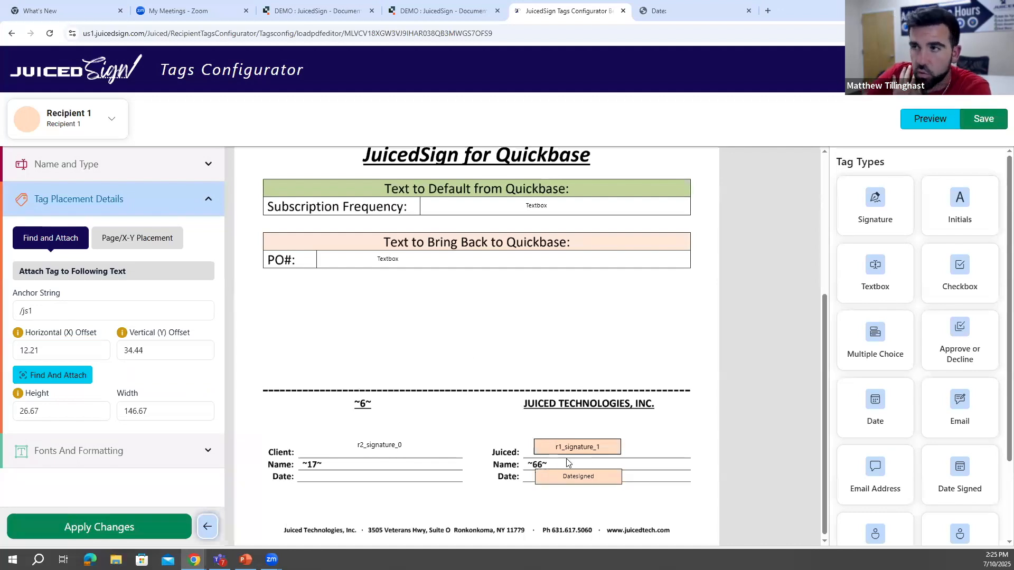
click(128, 527)
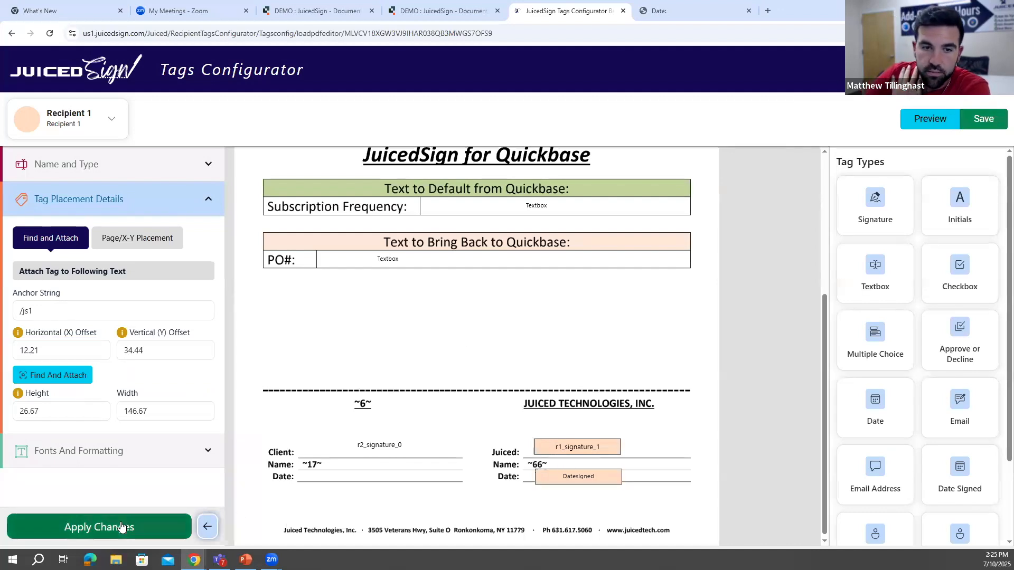
- Save the updated tags and preview the signing document, examining the alignment of Recipient 1's signature and date fields
click(985, 122)
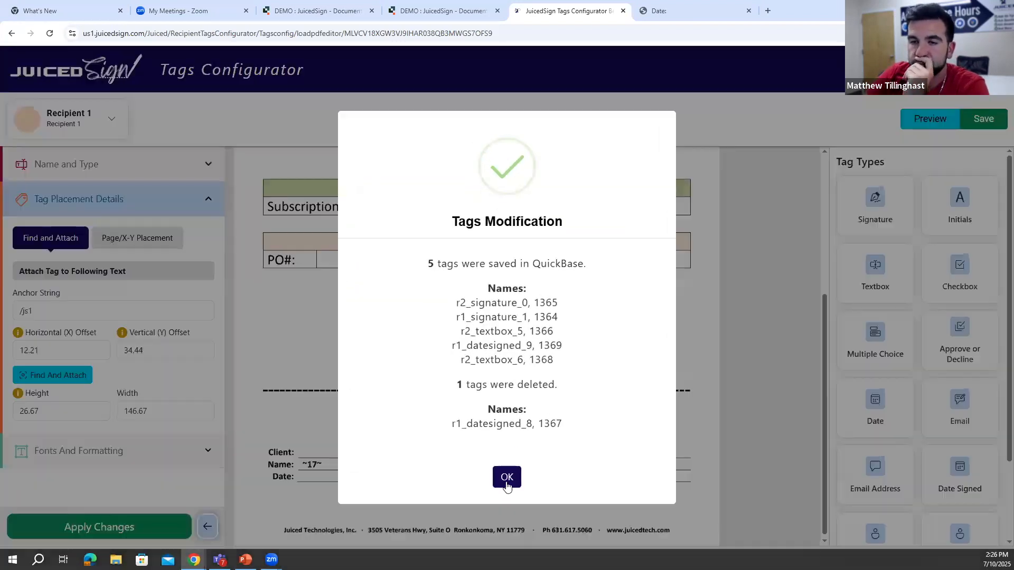
click(505, 483)
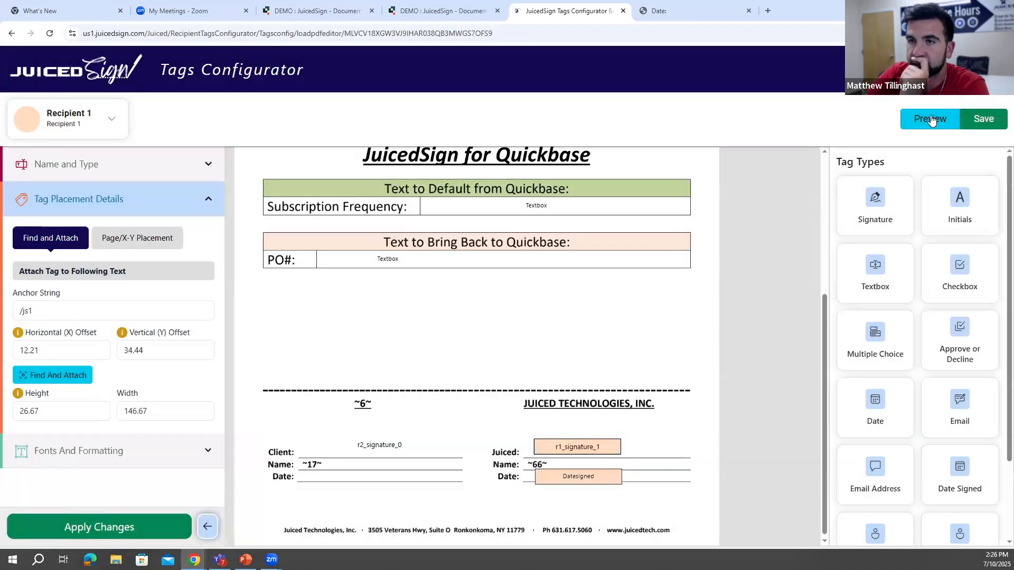
click(928, 123)
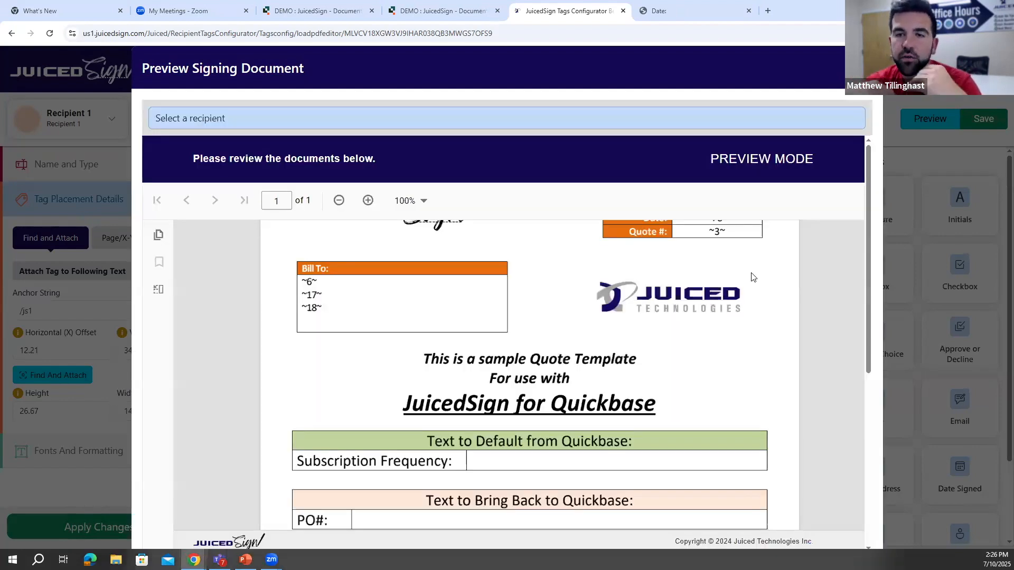
scroll(760, 264, down, 5)
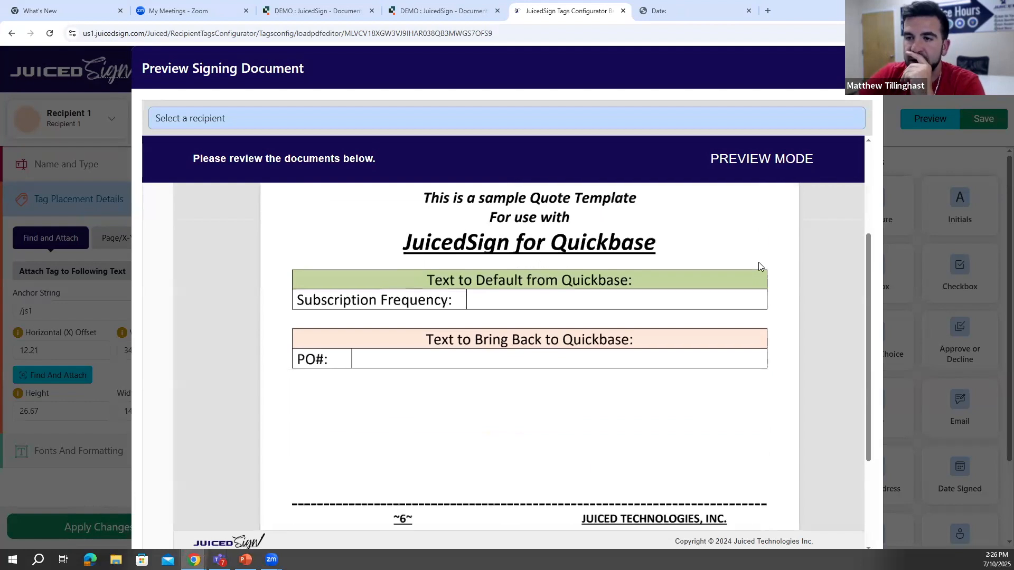
scroll(762, 272, down, 1)
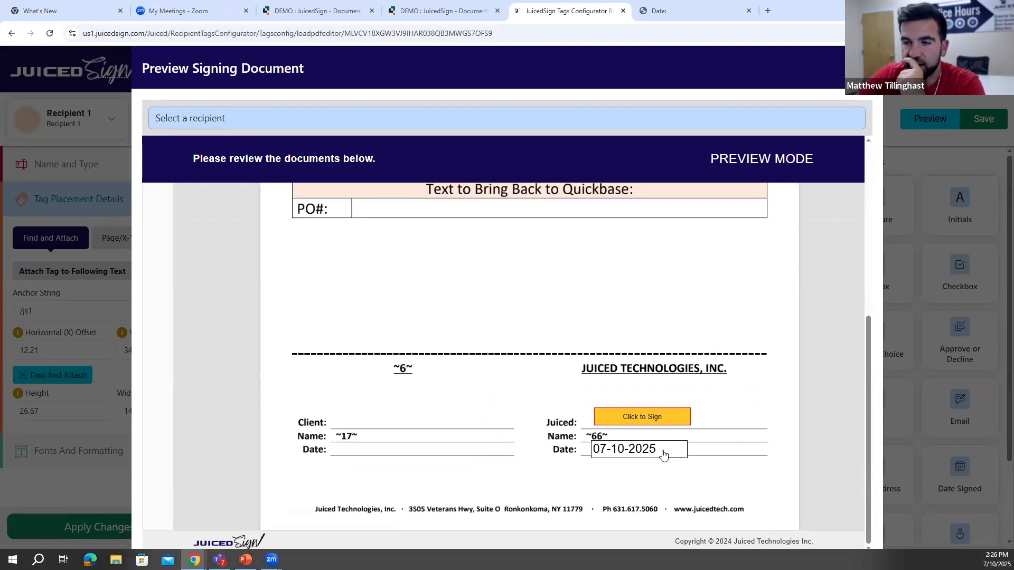
scroll(670, 452, up, 2)
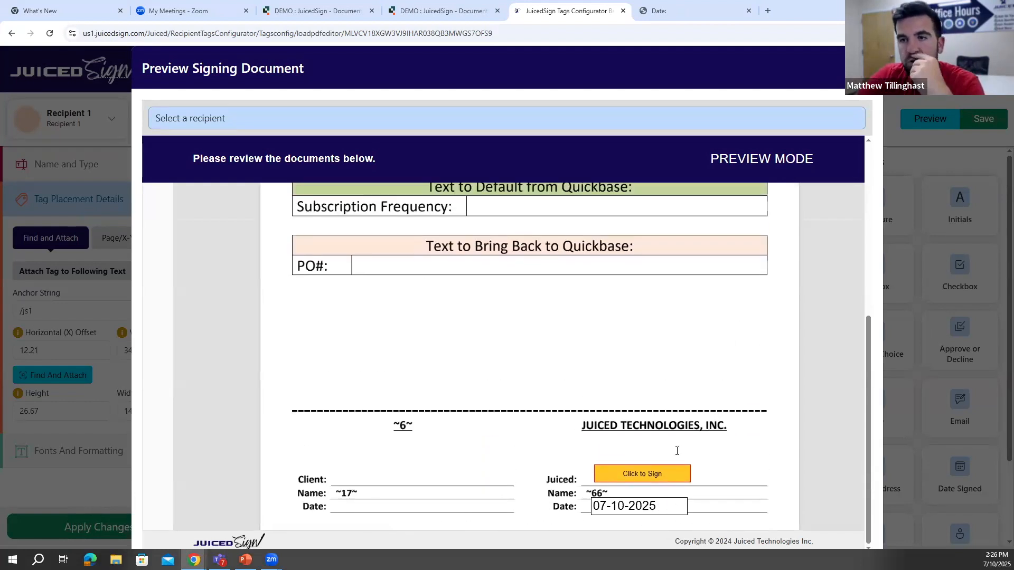
scroll(677, 427, down, 1)
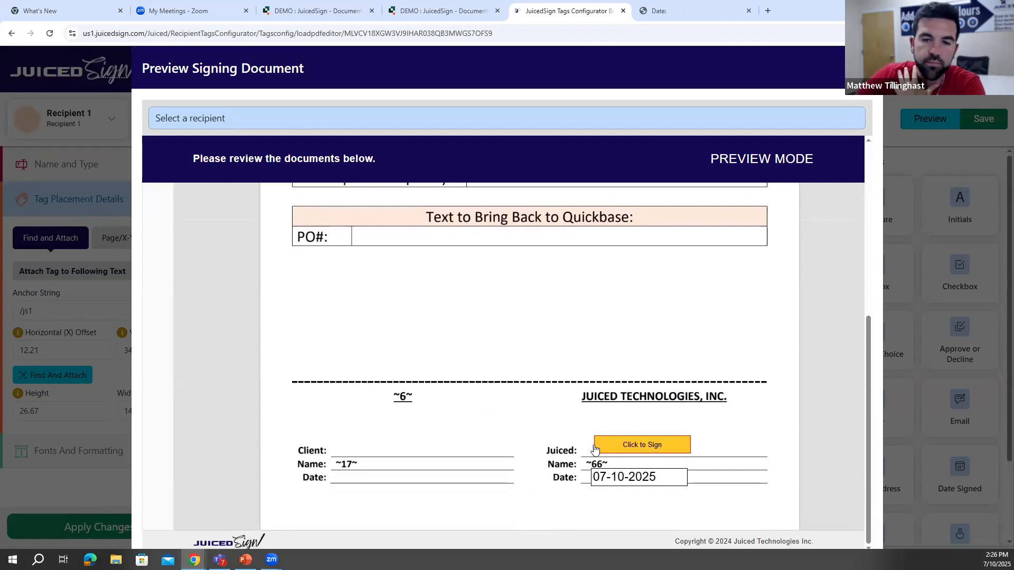
scroll(607, 415, down, 1)
scroll(623, 408, up, 2)
- Preview the signing document as Recipient 2 and check that the Subscription Frequency and PO# textboxes accept entry
click(348, 123)
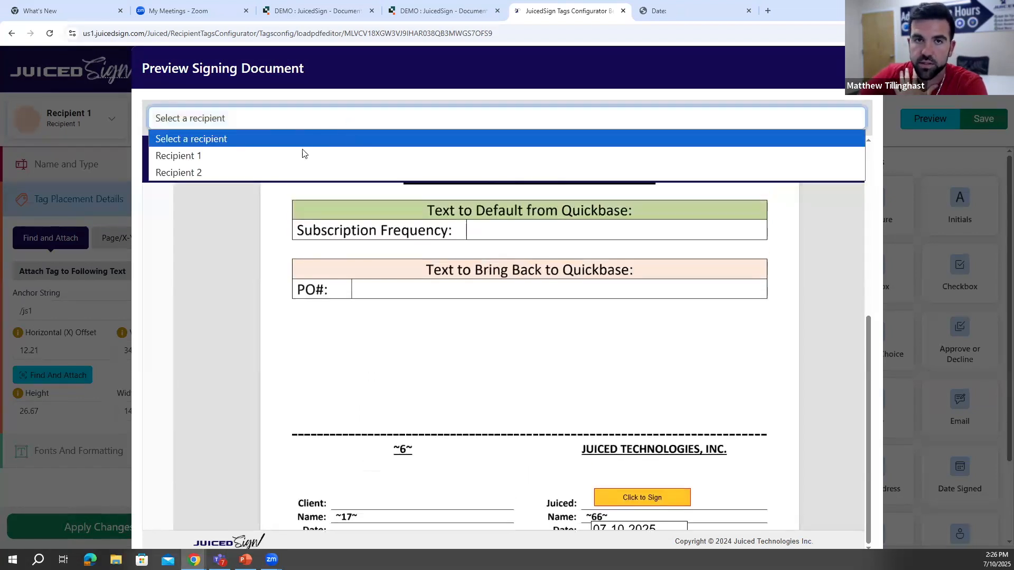
click(270, 172)
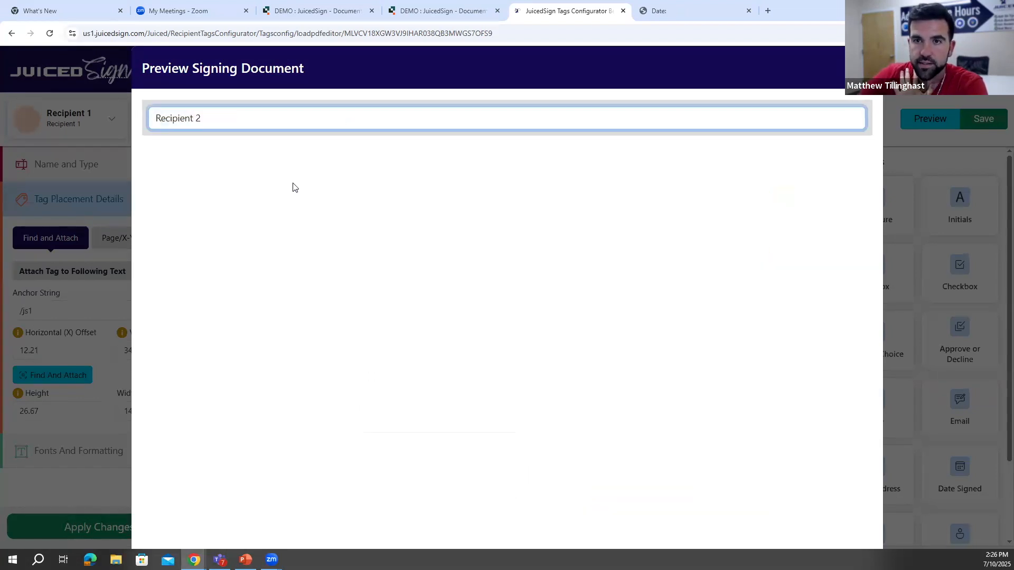
scroll(543, 242, down, 5)
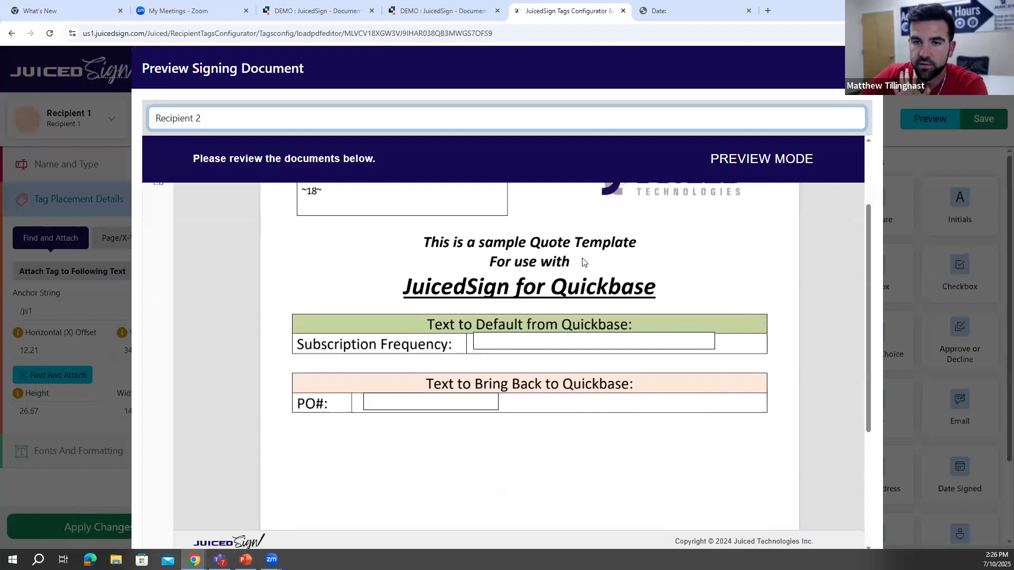
scroll(515, 267, down, 1)
click(488, 245)
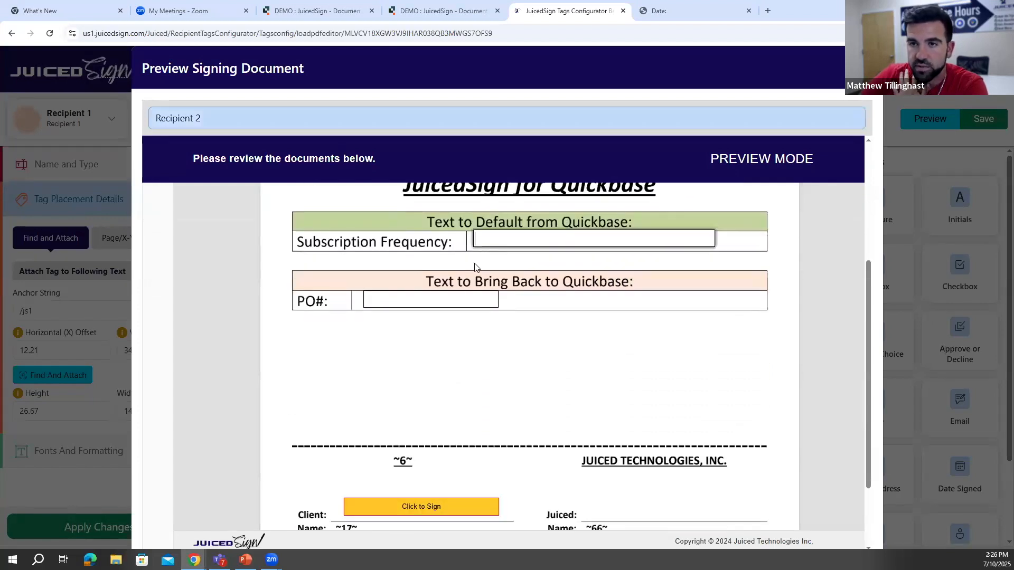
click(462, 305)
click(525, 248)
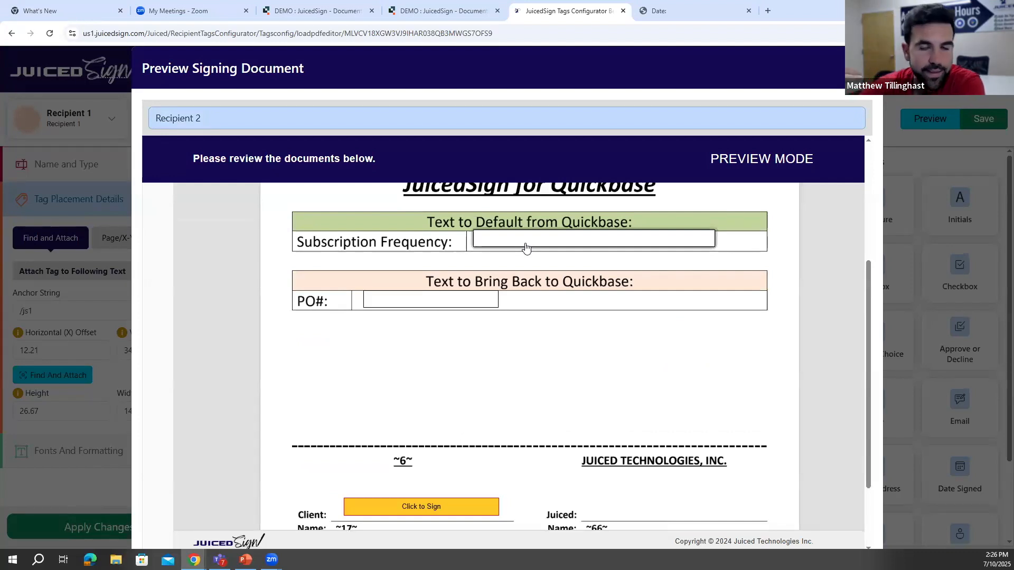
- Examine Recipient 2's client signature and date area in the signing preview and close the preview
scroll(526, 248, down, 2)
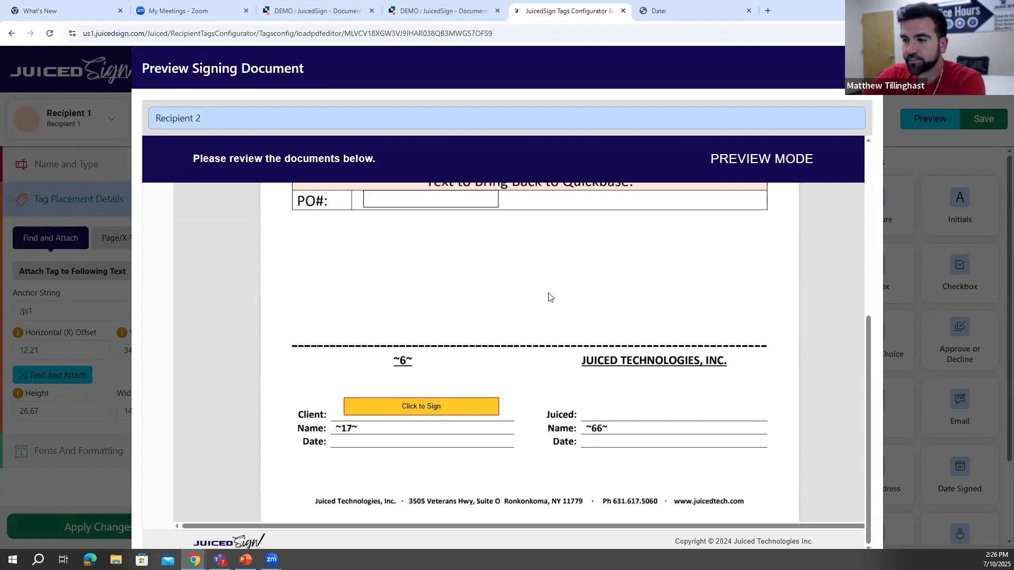
scroll(548, 296, up, 1)
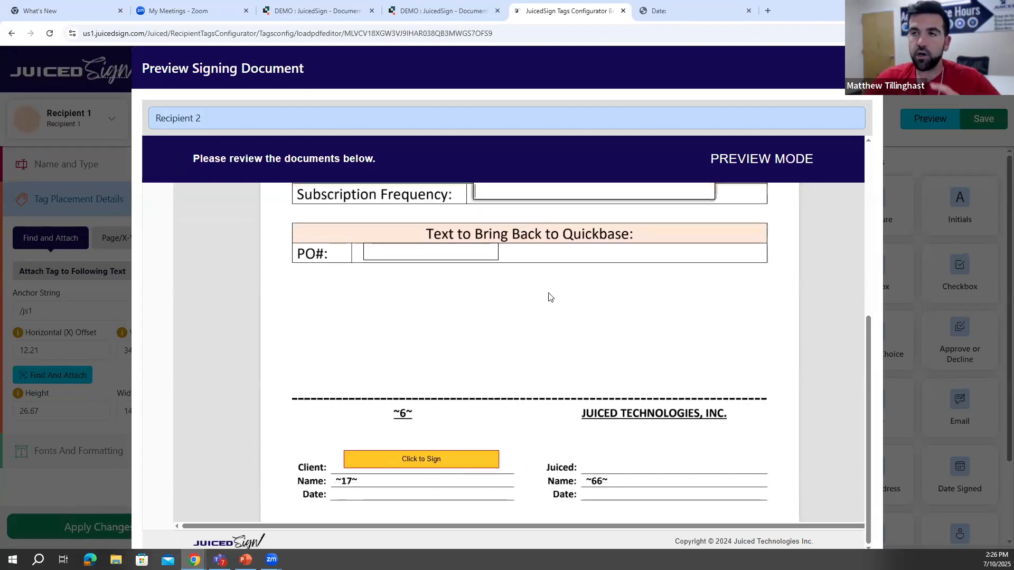
click(865, 68)
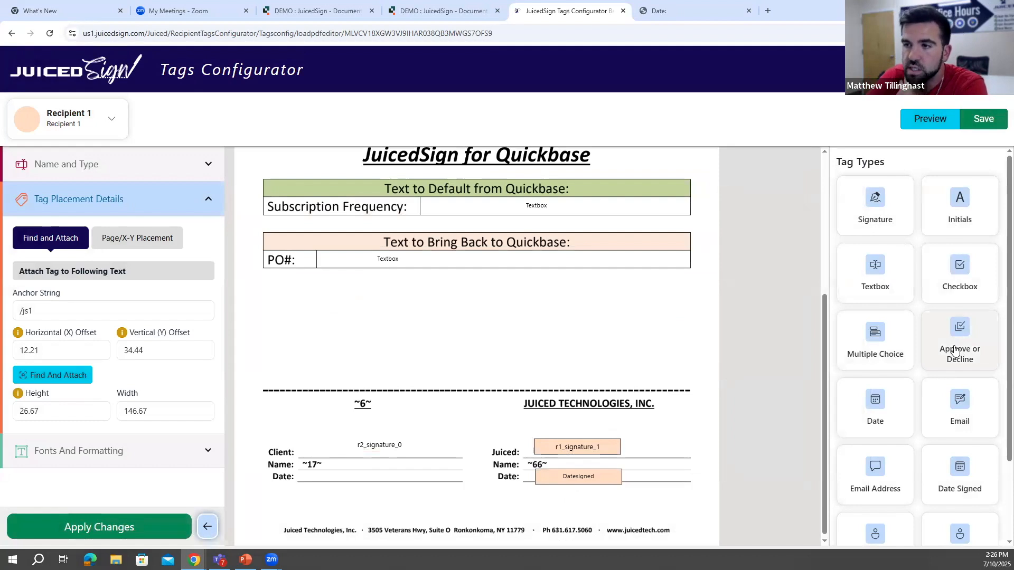
- Look through the available tag types, from Signature and Initials to Full Name, Last Name and Number
scroll(960, 348, down, 1)
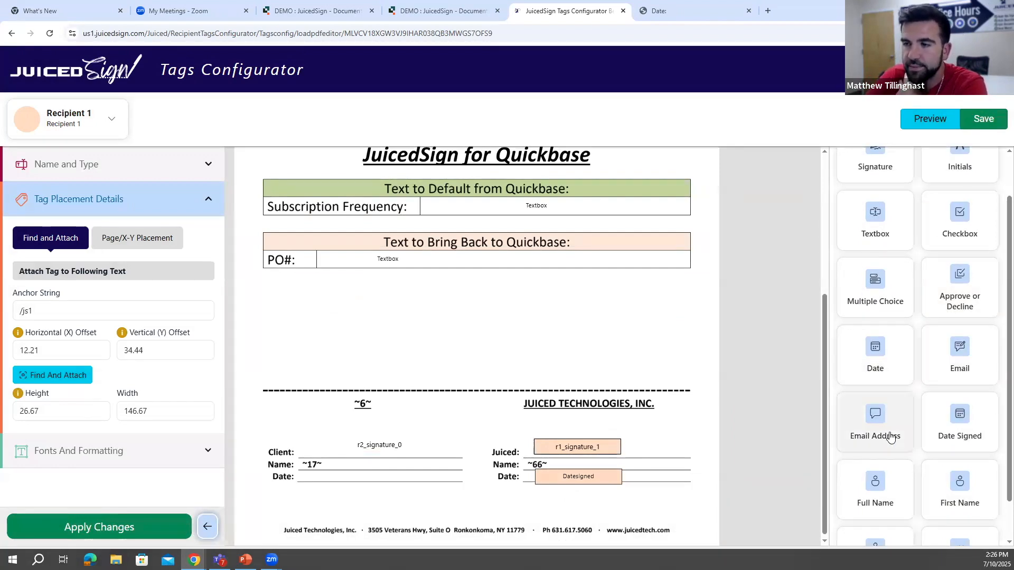
scroll(897, 417, down, 1)
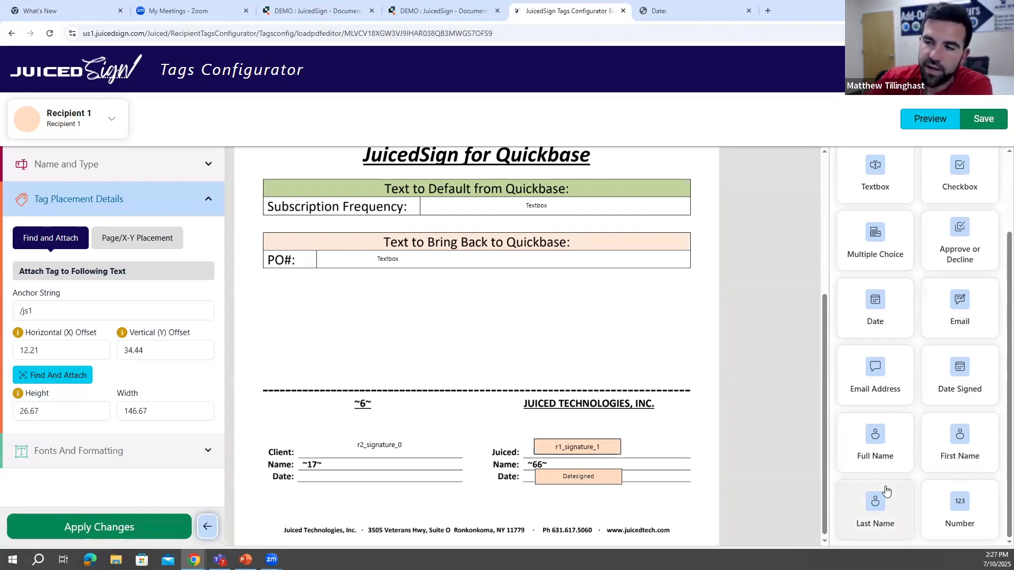
scroll(877, 470, up, 2)
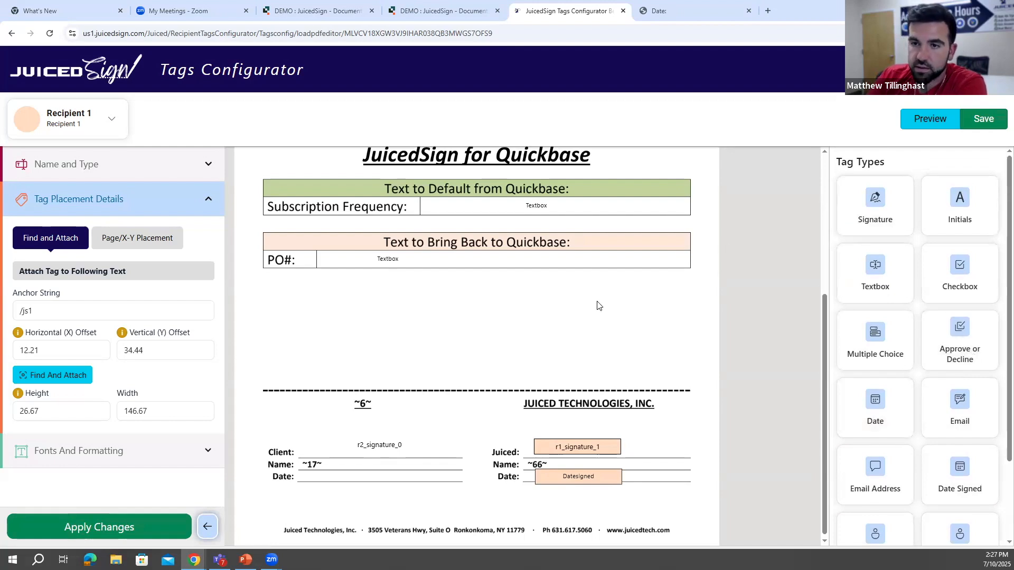
scroll(592, 447, down, 1)
- Check the formatting settings of Recipient 1's signature tag and the recipient tag records of Document Template #103 in Quickbase
click(588, 444)
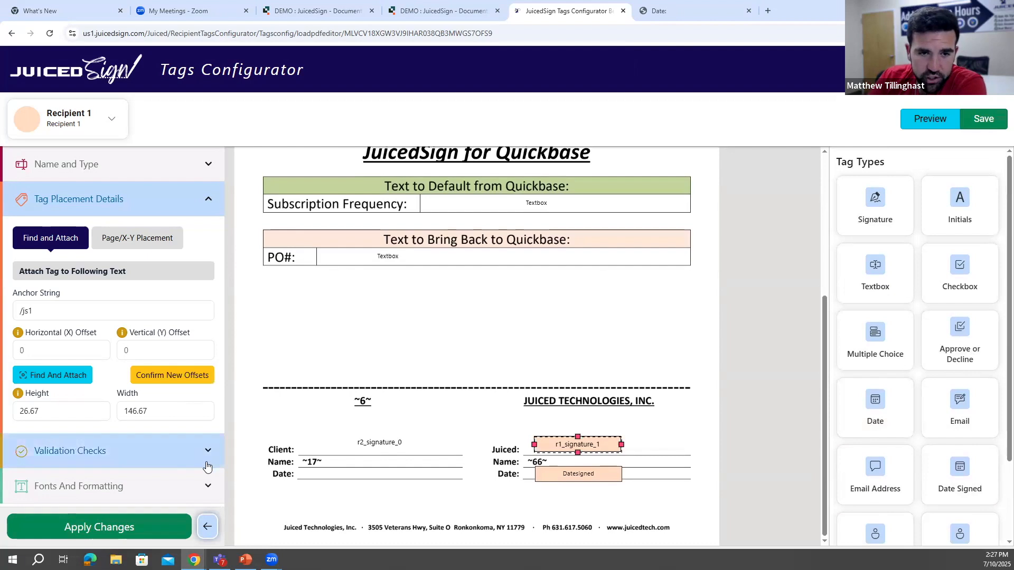
click(206, 483)
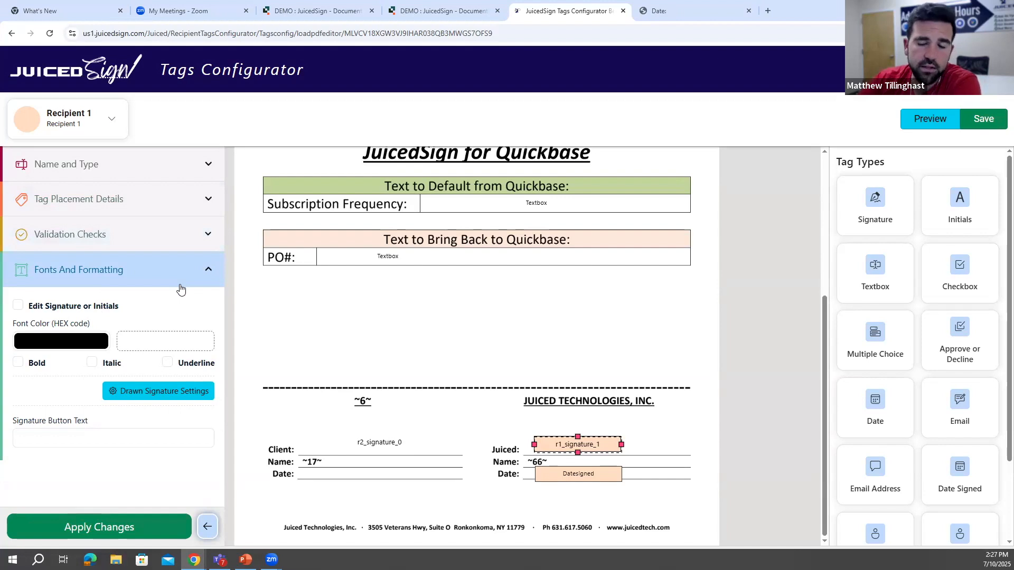
click(414, 11)
click(288, 126)
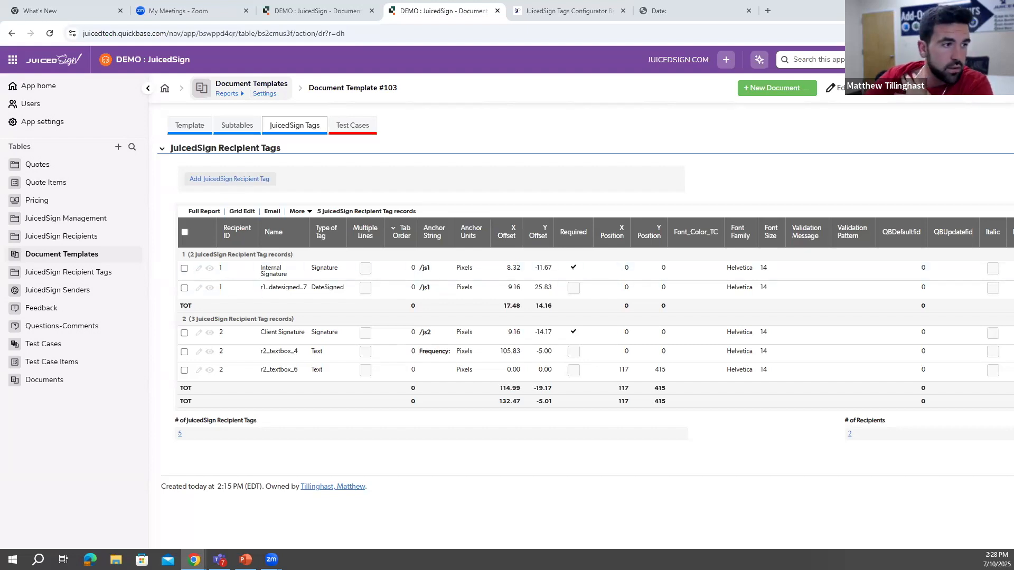
click(553, 14)
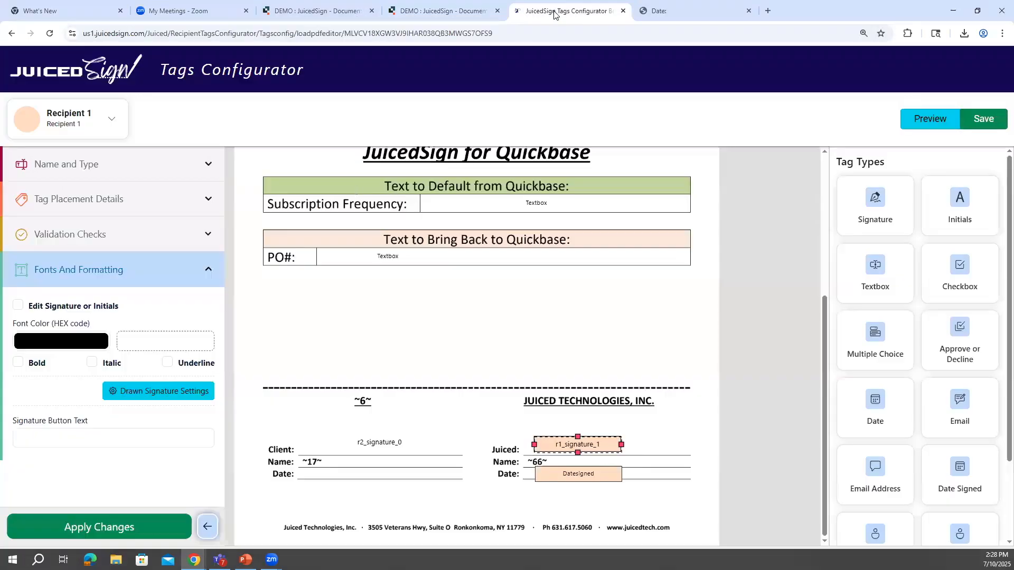
- Review the validation checks, placement details, and fonts and formatting settings of Recipient 1's signature tag
click(111, 240)
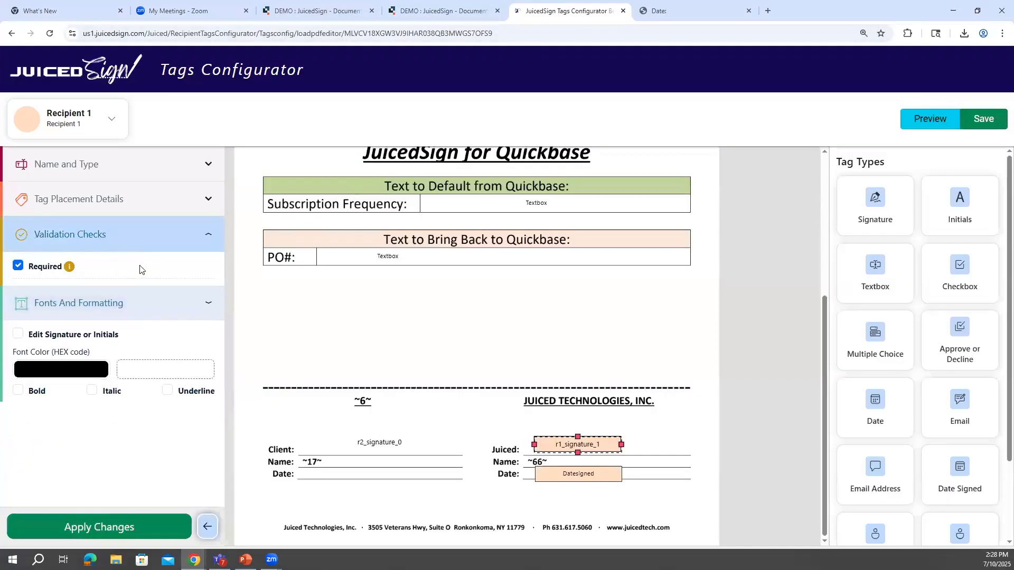
click(169, 213)
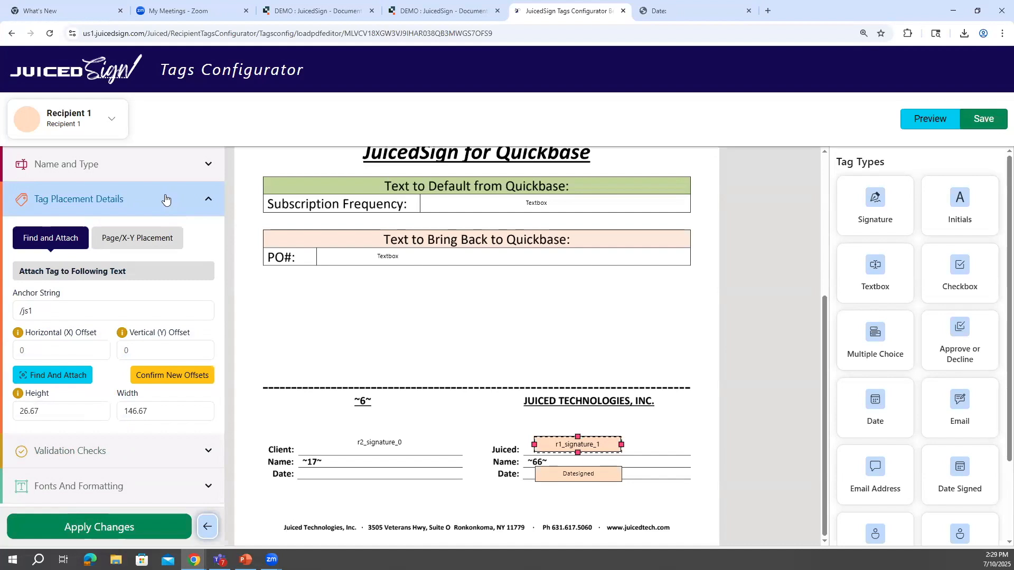
click(180, 450)
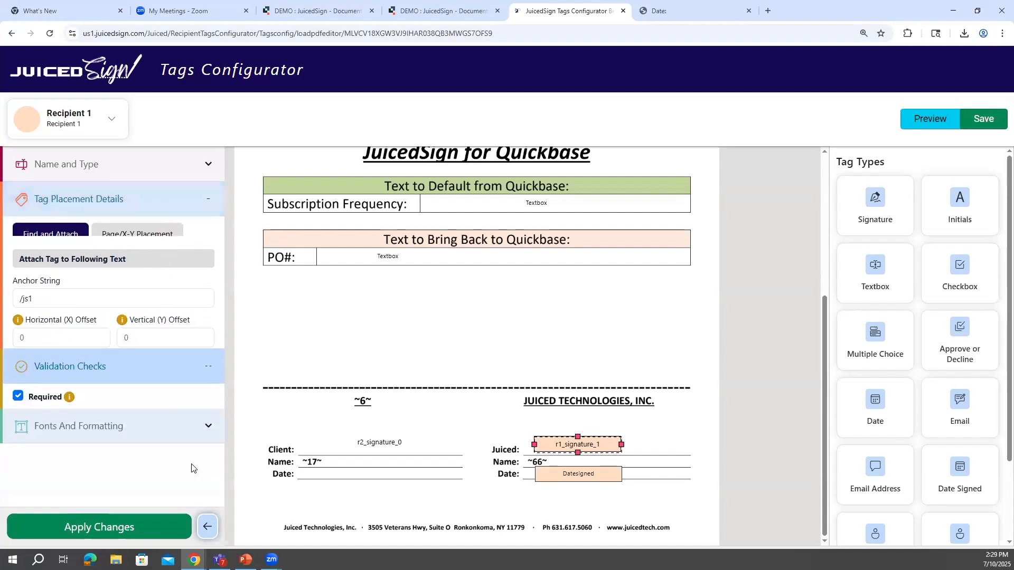
click(188, 338)
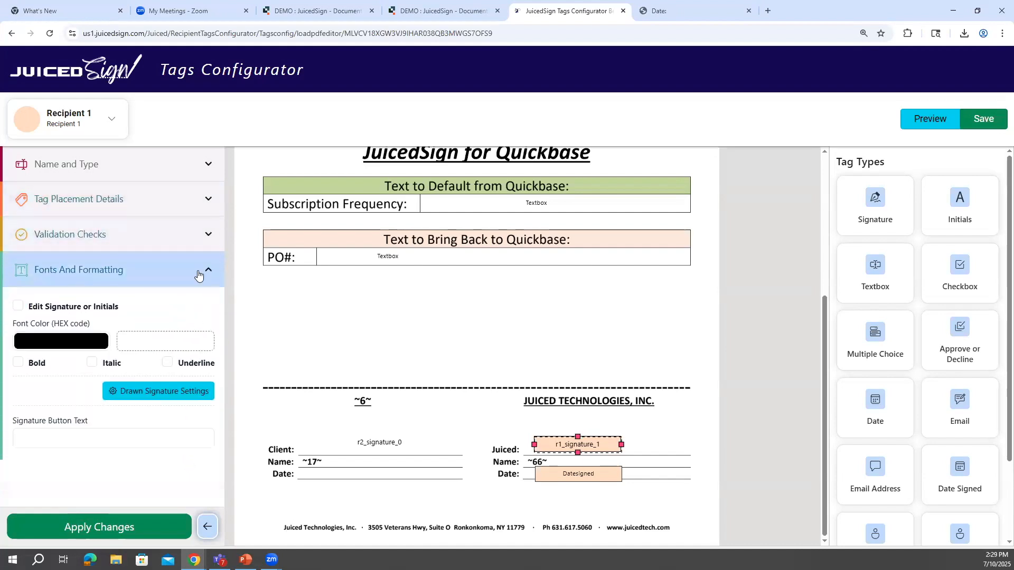
click(195, 235)
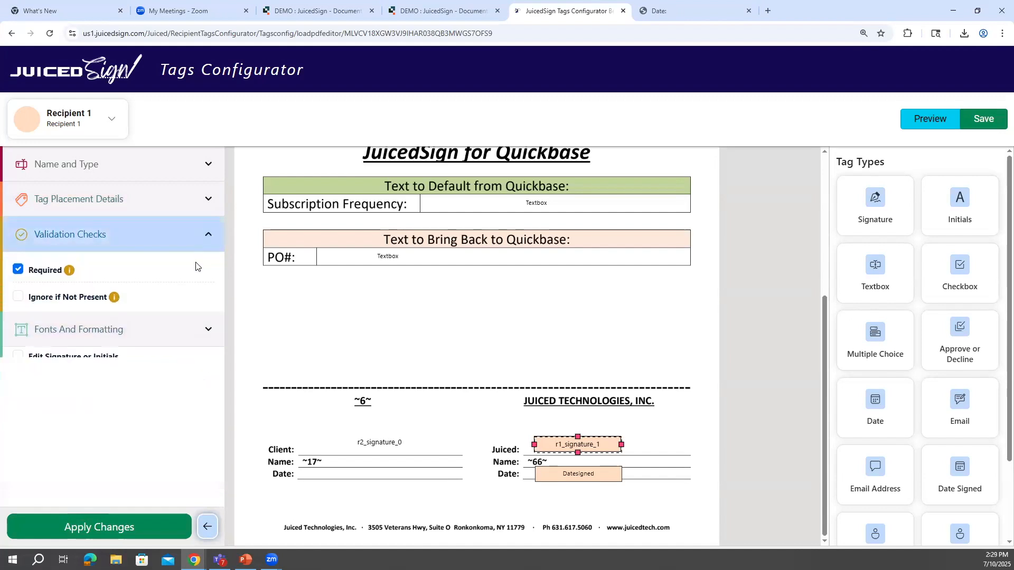
click(192, 341)
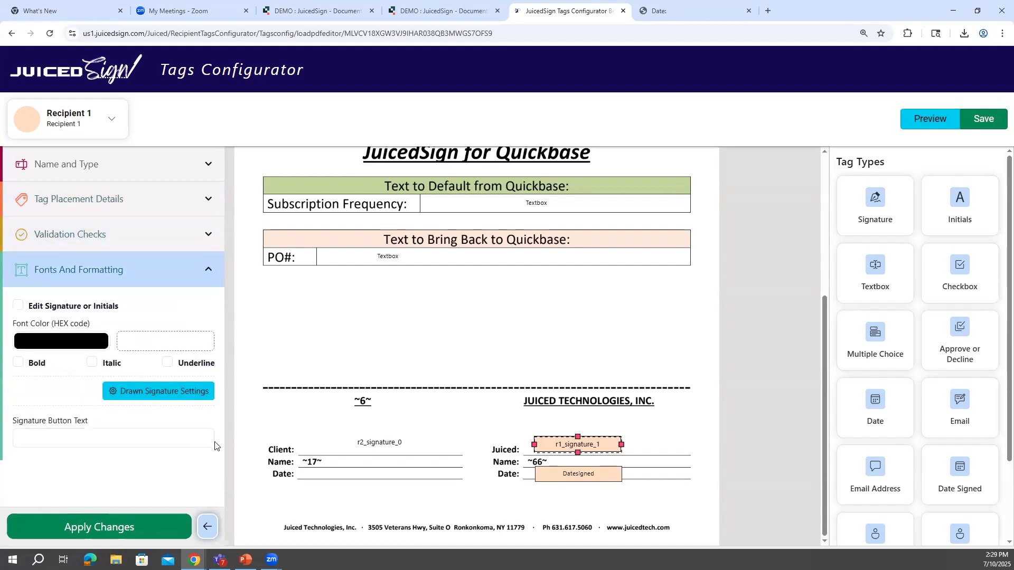
- Select Recipient 1's Date Signed tag and review its date format options and placement details
click(551, 480)
click(80, 414)
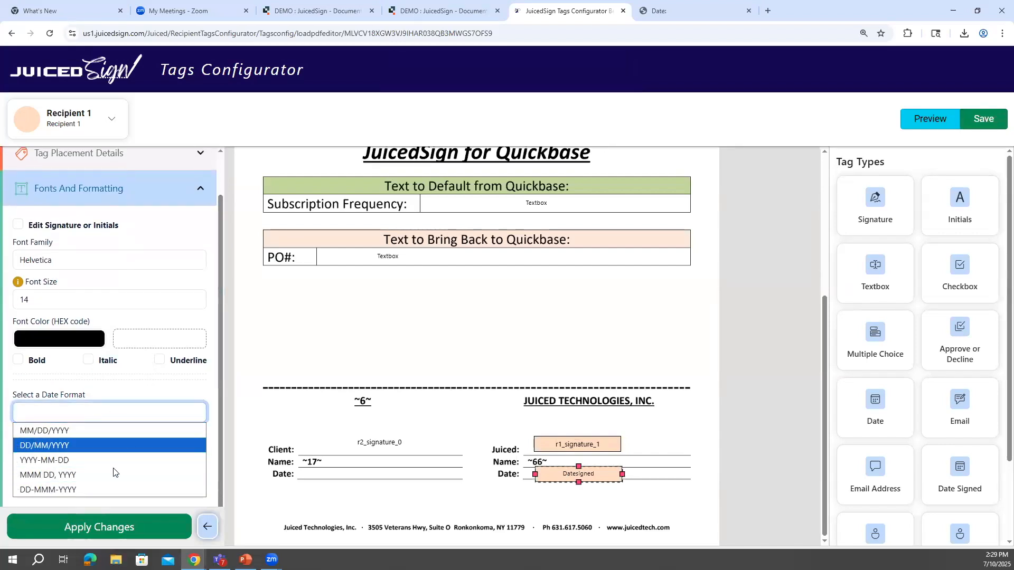
click(154, 318)
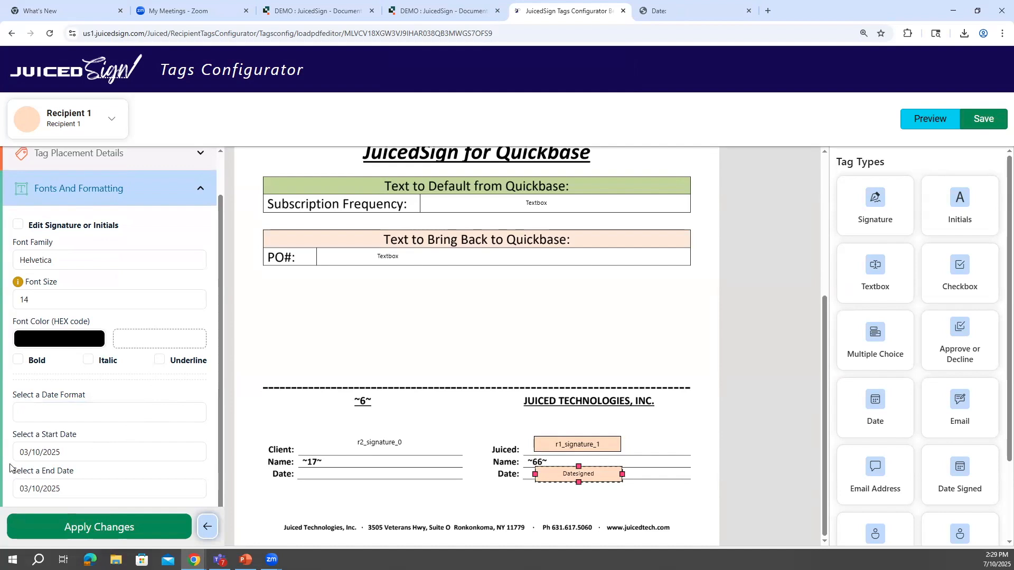
scroll(79, 399, up, 1)
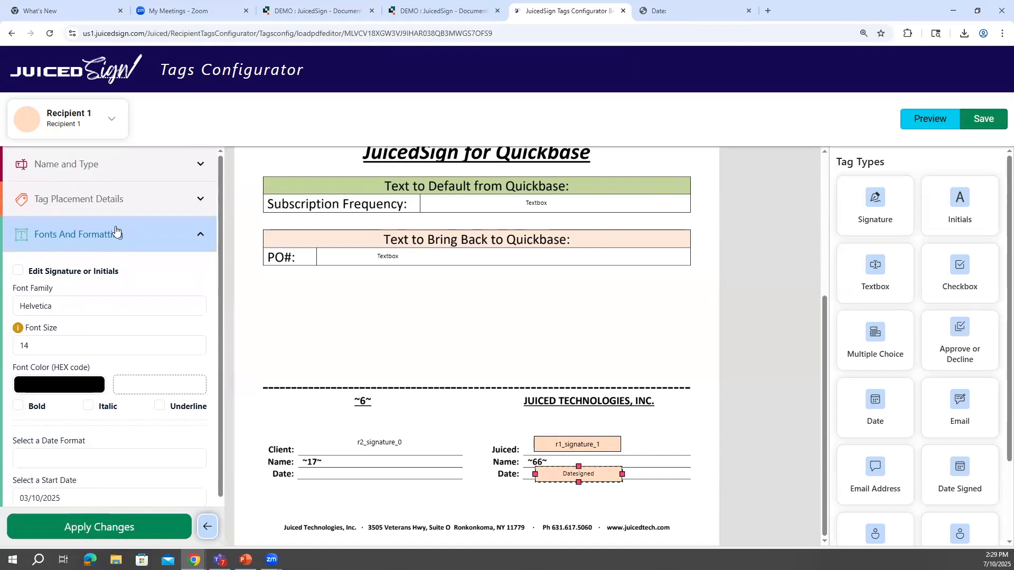
click(118, 213)
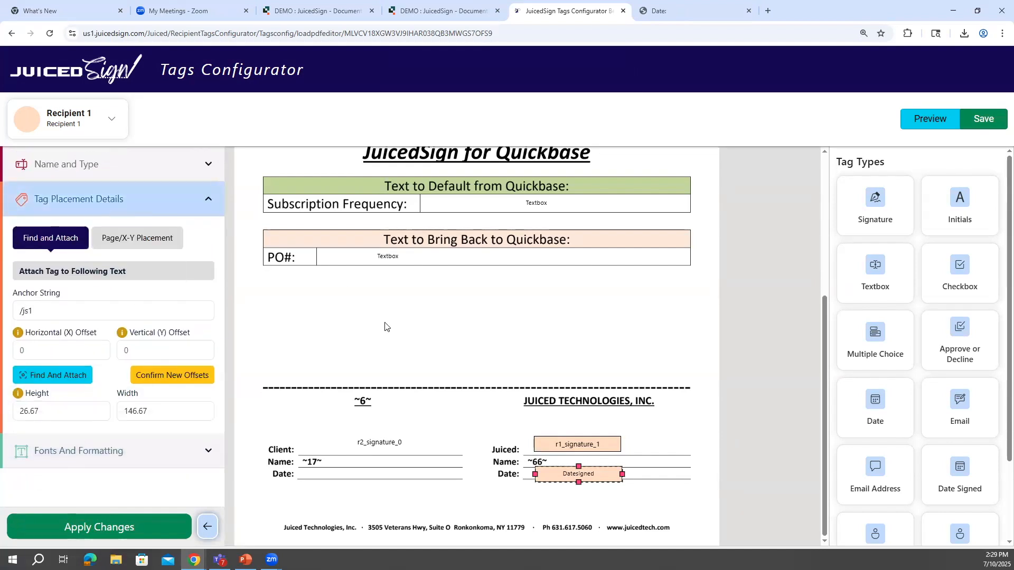
- Switch to Recipient 2, select the PO# textbox tag, and view its settings for bringing data to and from Quickbase
scroll(488, 262, up, 2)
click(79, 132)
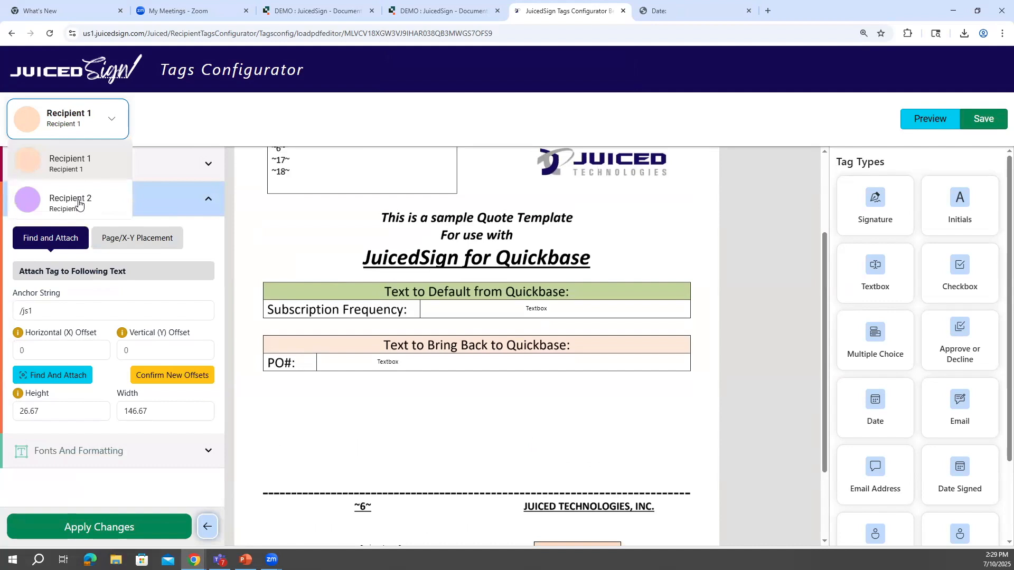
click(79, 202)
click(412, 364)
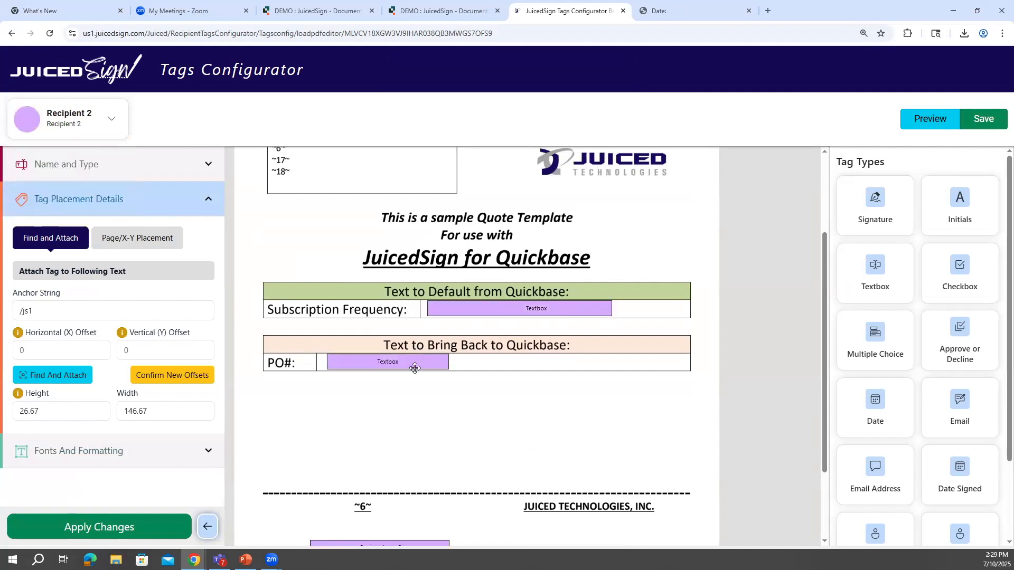
scroll(158, 454, down, 1)
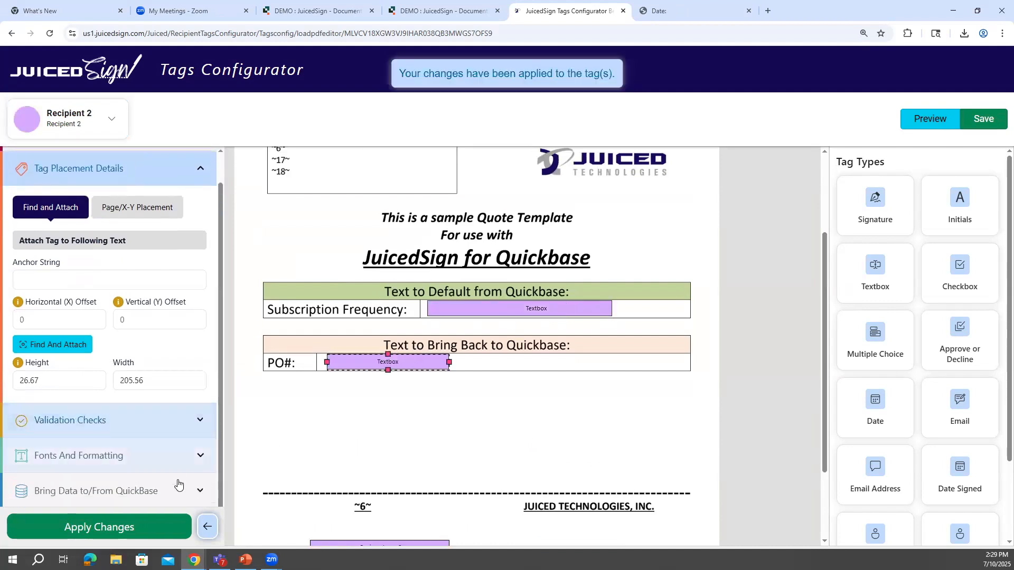
click(190, 479)
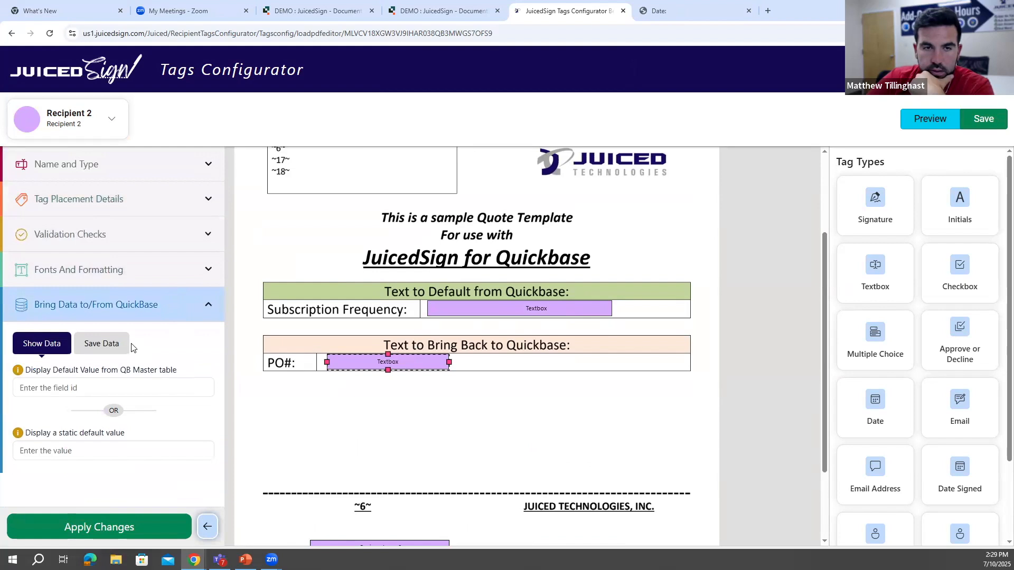
- Try the Add your own validation pattern on the PO# textbox tag and reset the pattern to Select a pattern
click(140, 244)
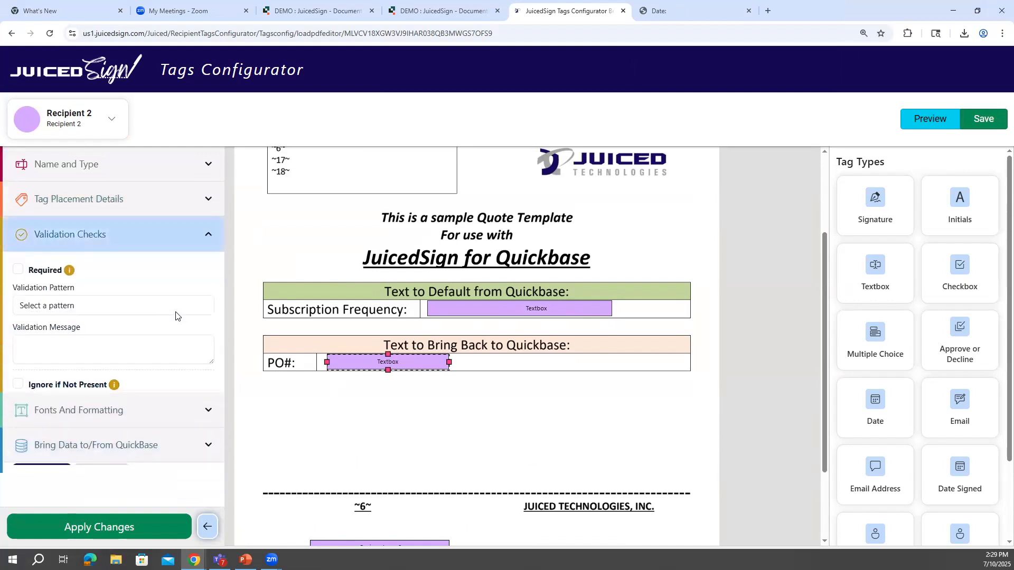
click(50, 306)
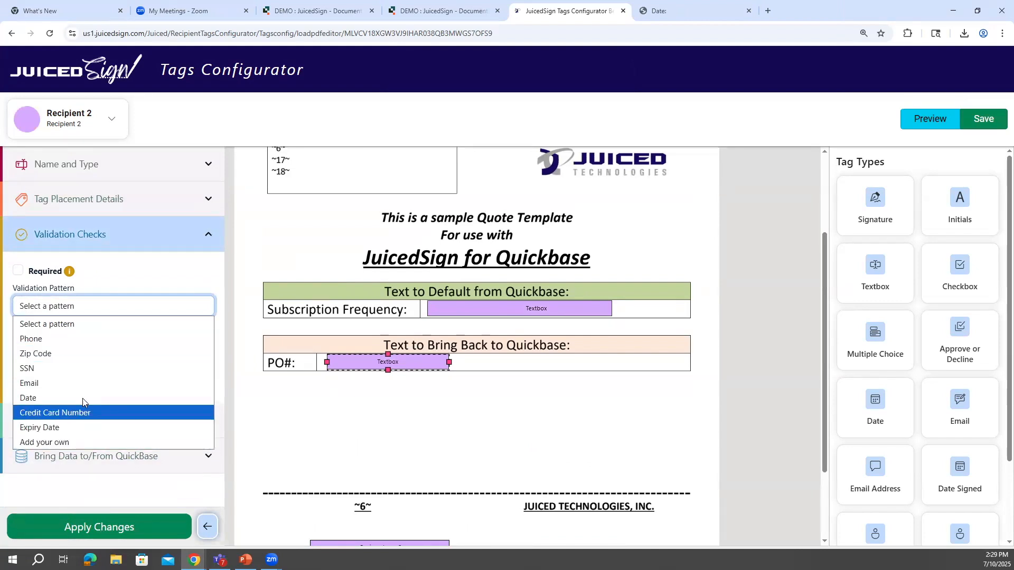
click(84, 442)
click(59, 384)
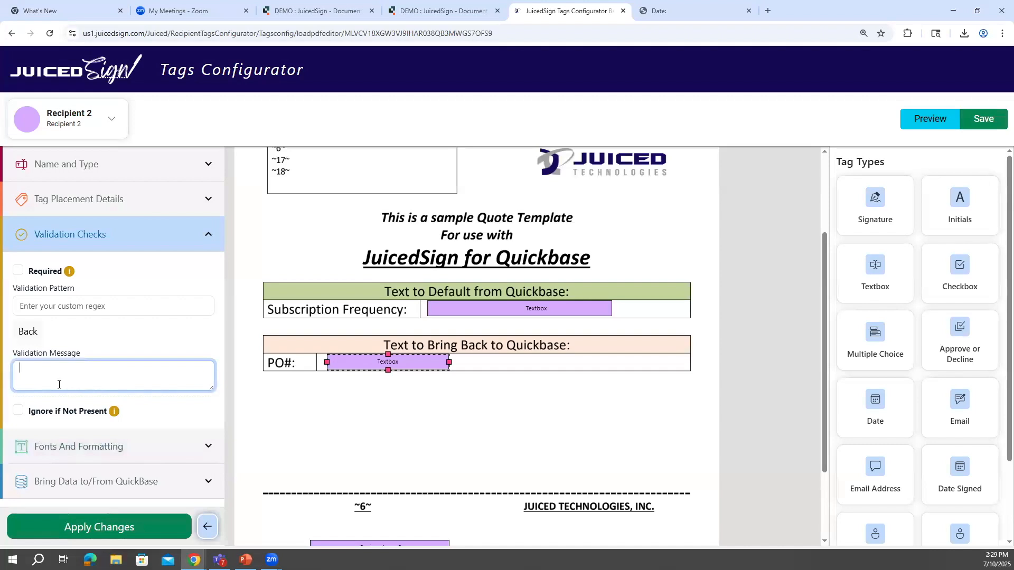
click(35, 335)
click(130, 306)
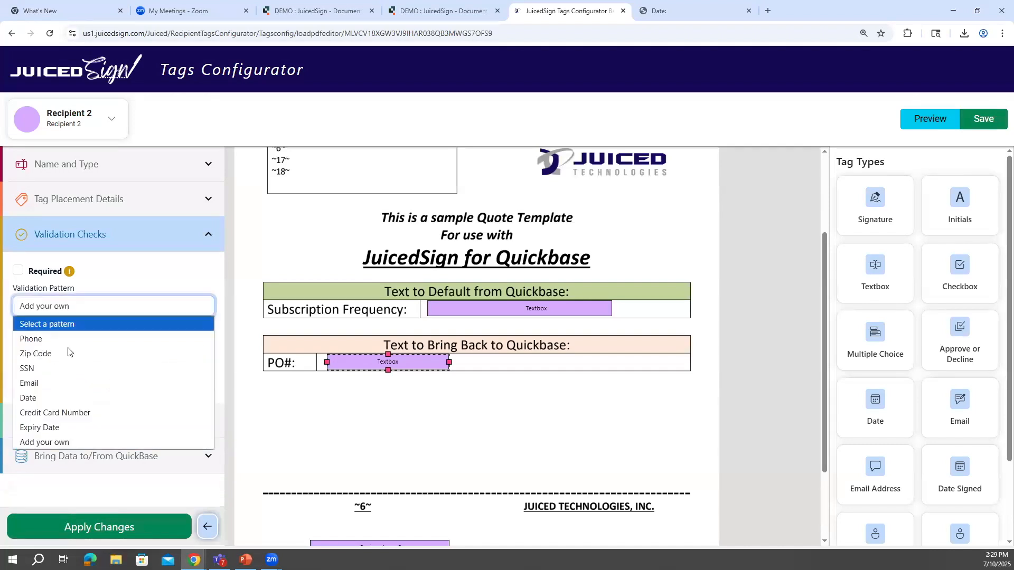
click(73, 442)
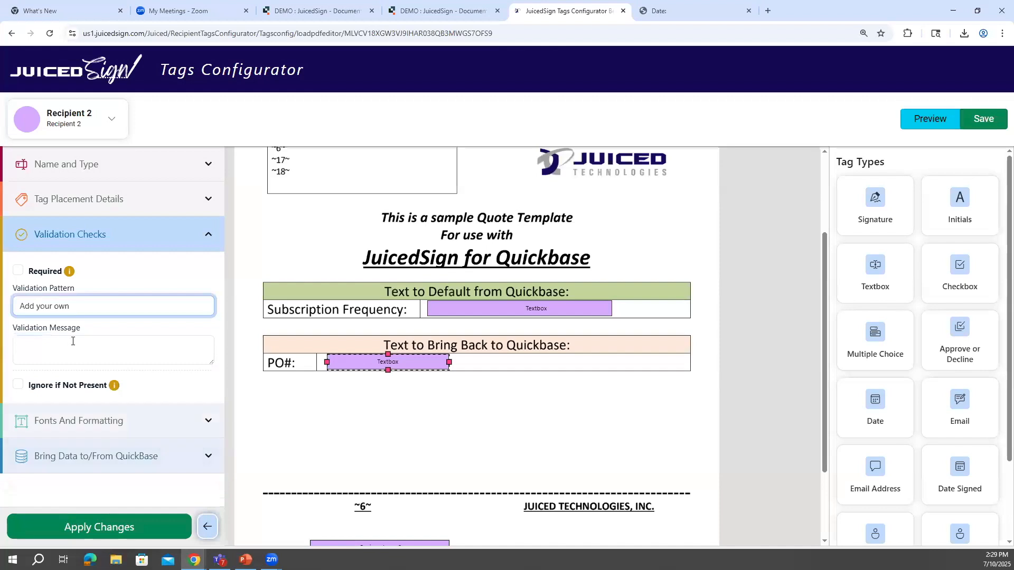
click(93, 350)
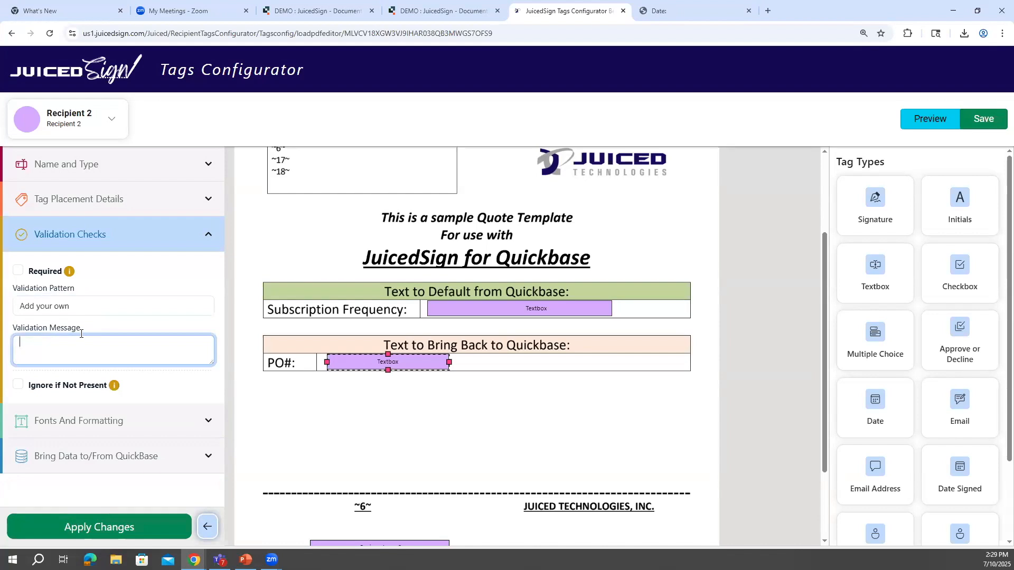
click(83, 307)
click(66, 324)
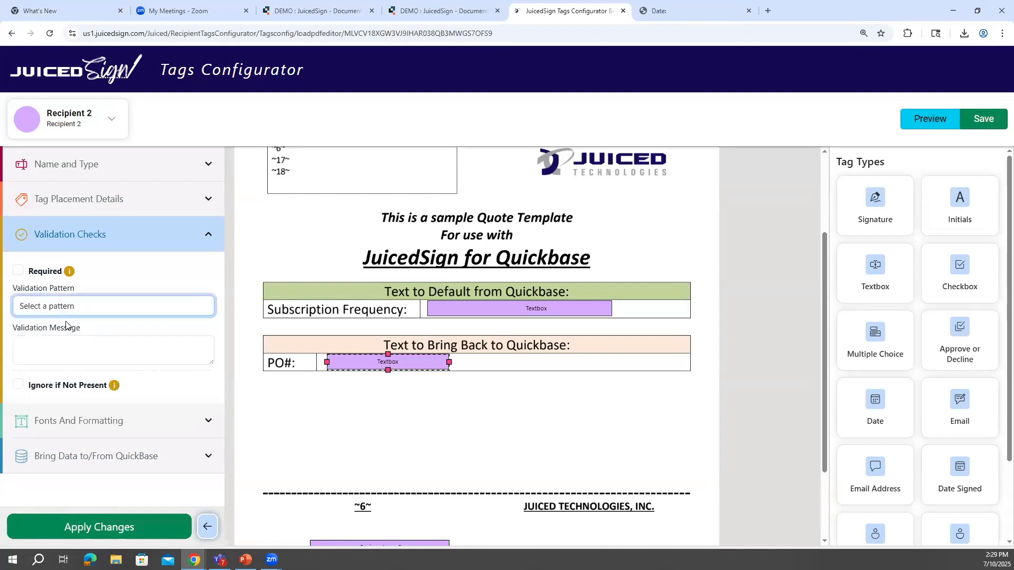
- Review the PO# textbox tag's Quickbase data, fonts and formatting, and name and type settings
click(132, 456)
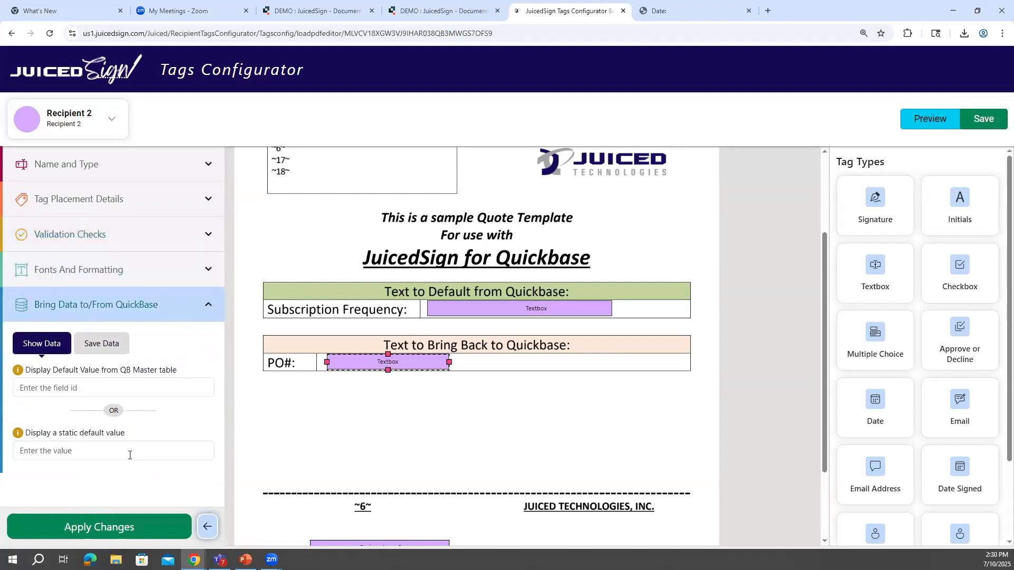
click(130, 278)
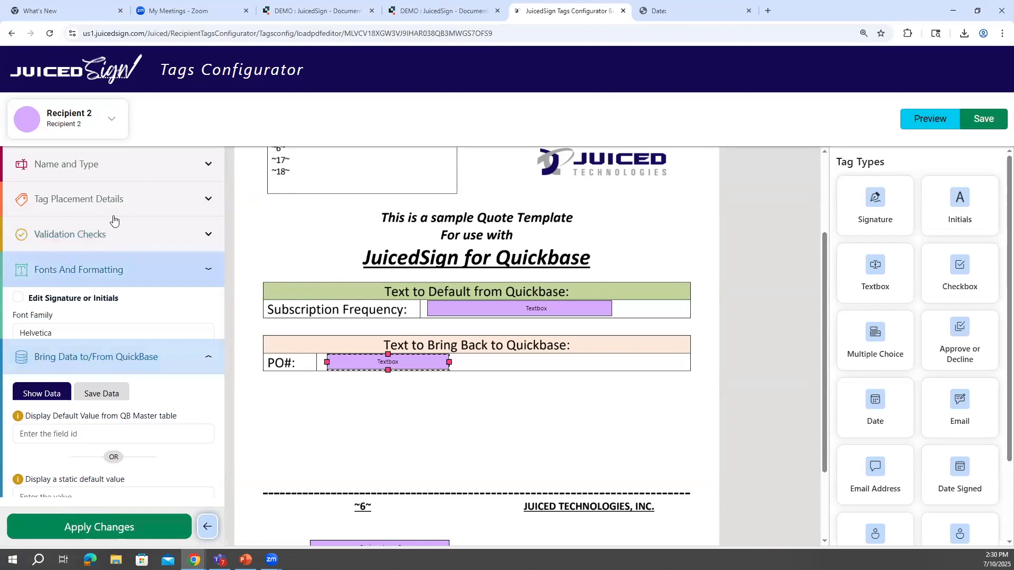
click(75, 170)
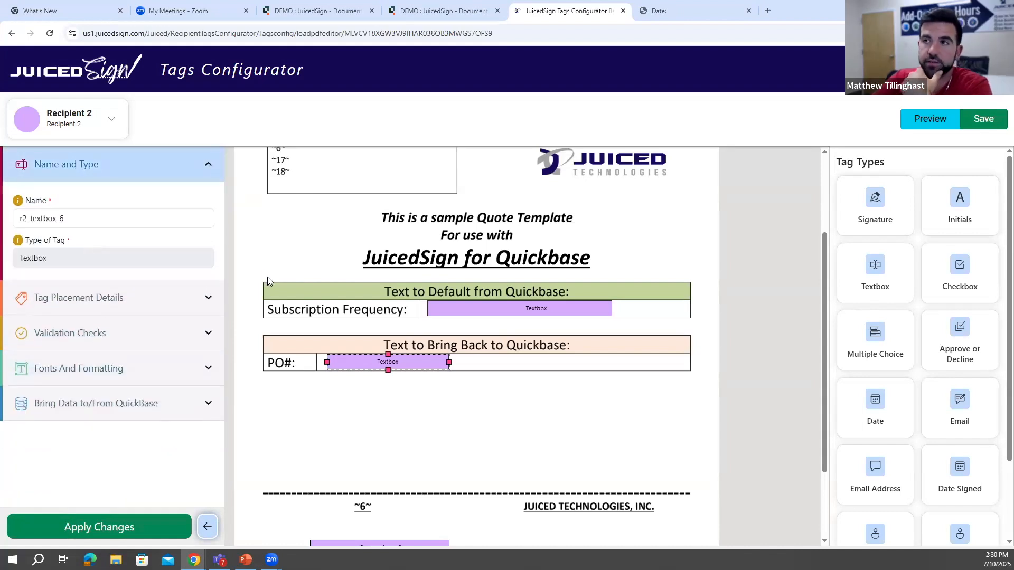
- Switch to the Quickbase document template, open Recipient 1's Date tag record, and review its name and type, validation checks and font properties
click(356, 12)
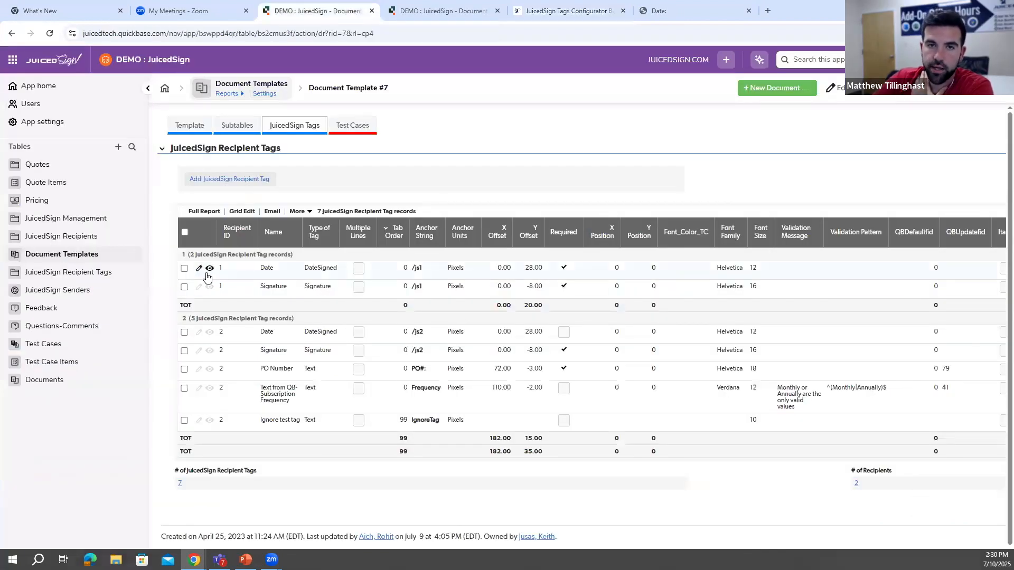
click(211, 269)
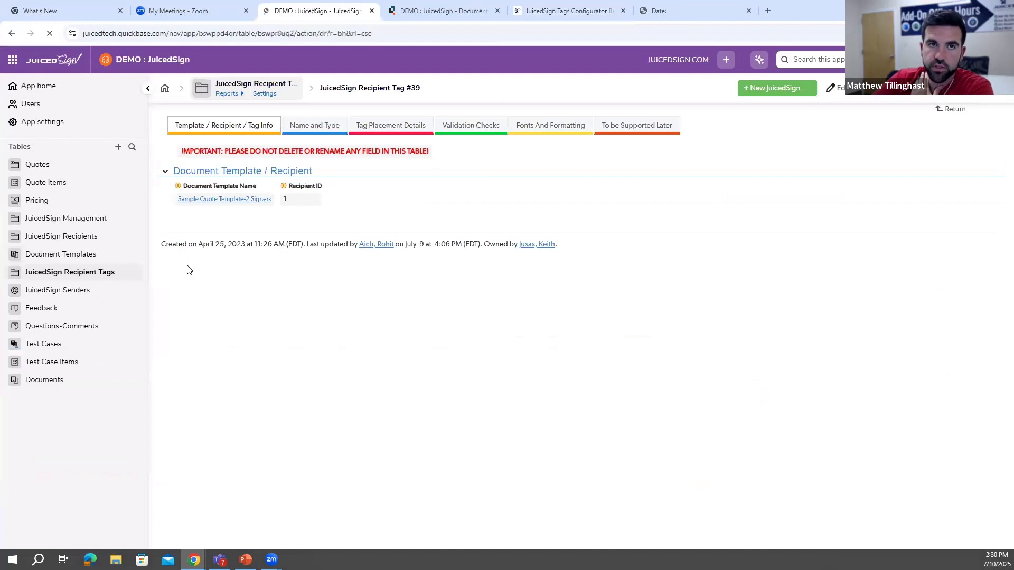
click(292, 129)
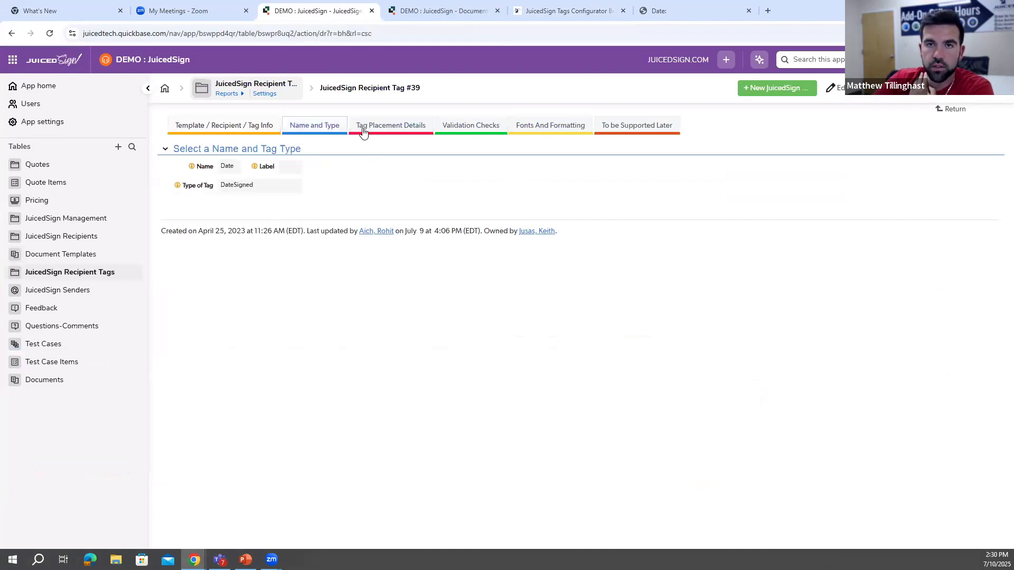
click(410, 129)
click(450, 130)
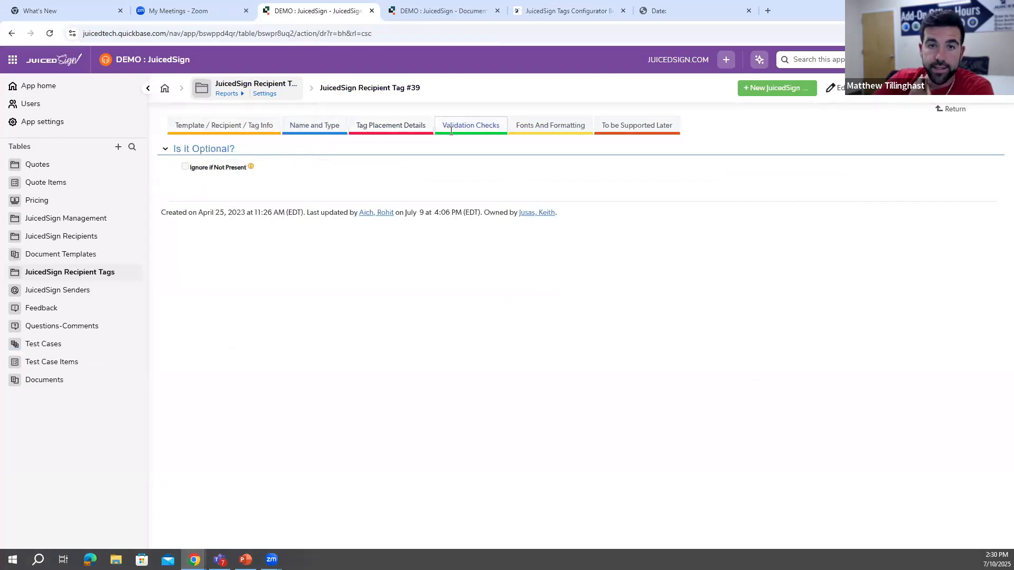
click(523, 129)
click(483, 130)
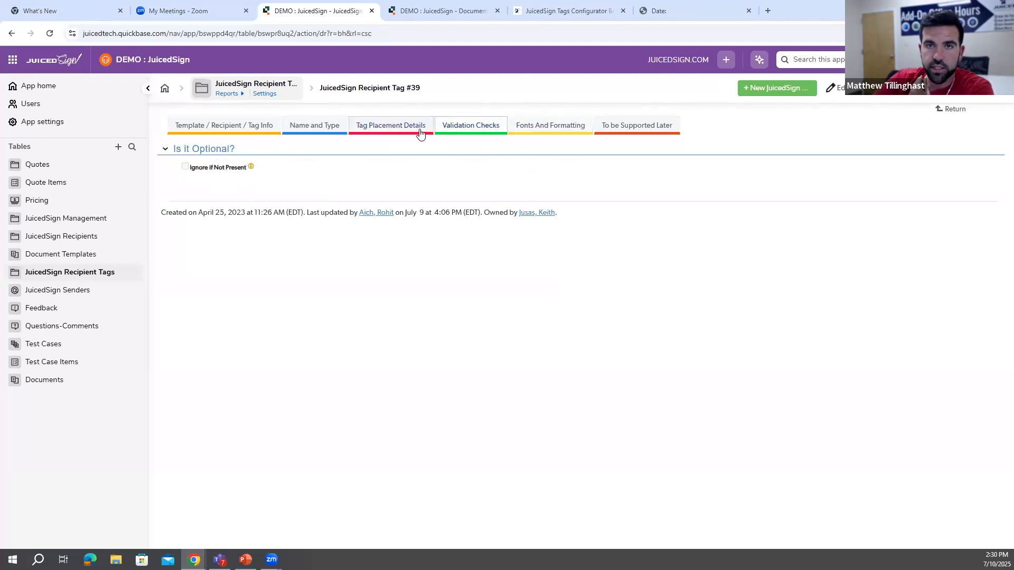
click(518, 131)
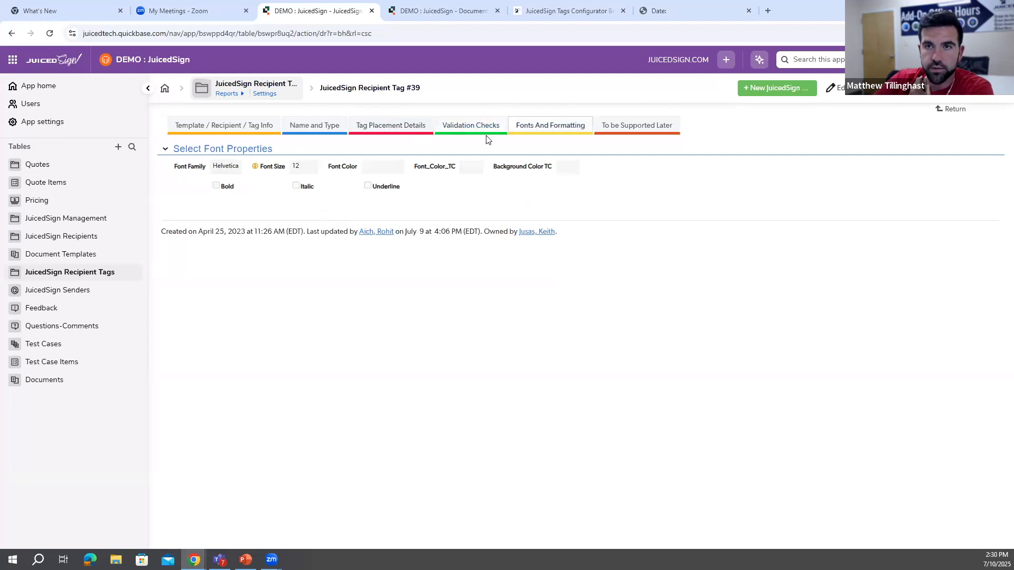
- Review the Date tag record's placement details, its template and recipient info, and the fields to be supported later
click(406, 131)
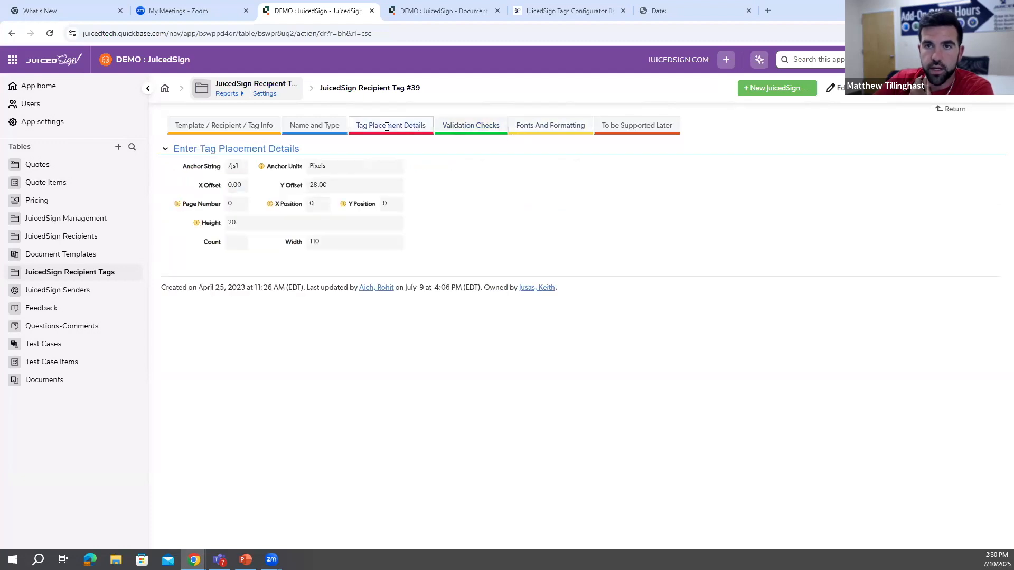
click(314, 130)
click(245, 130)
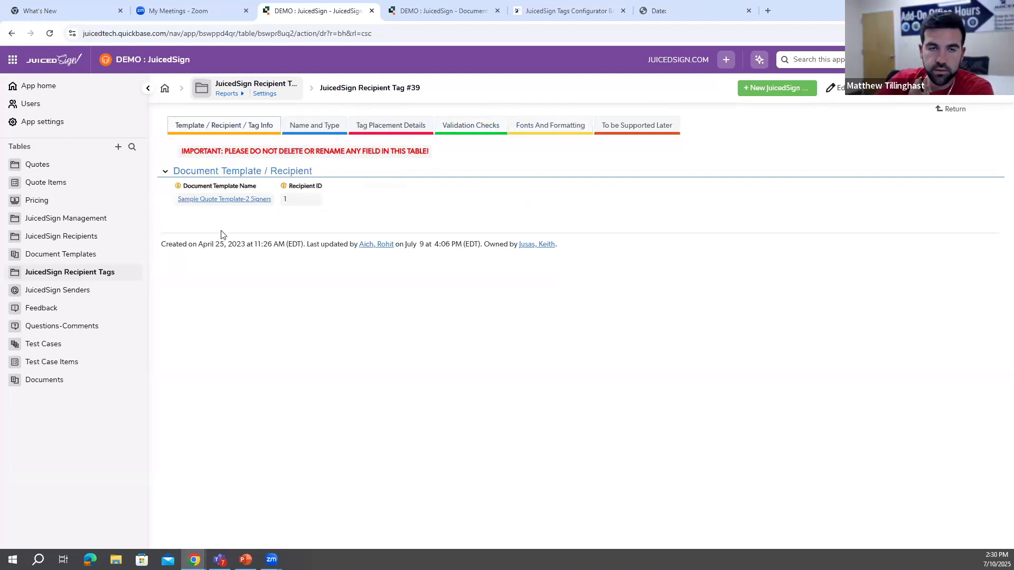
click(663, 128)
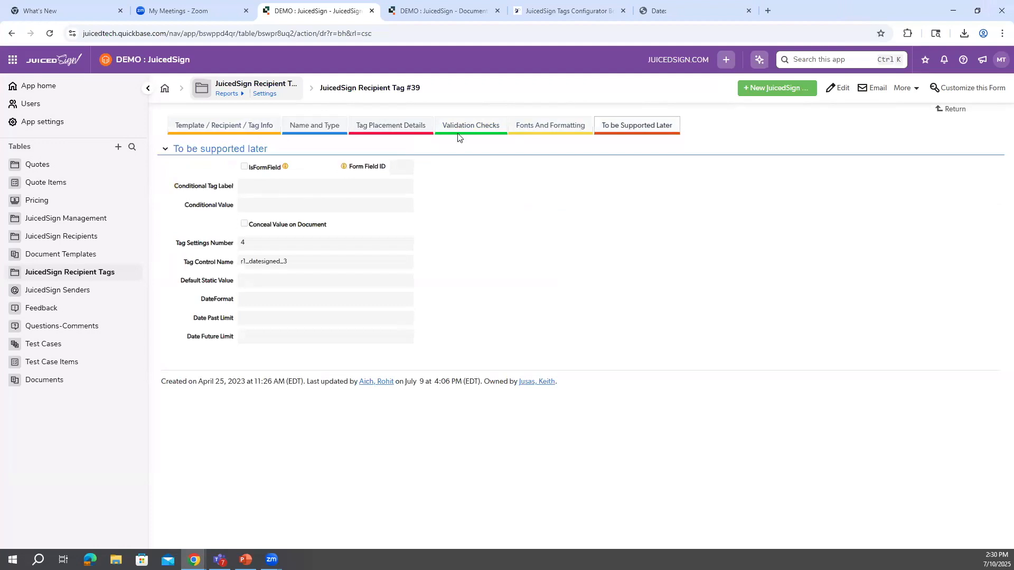
click(261, 132)
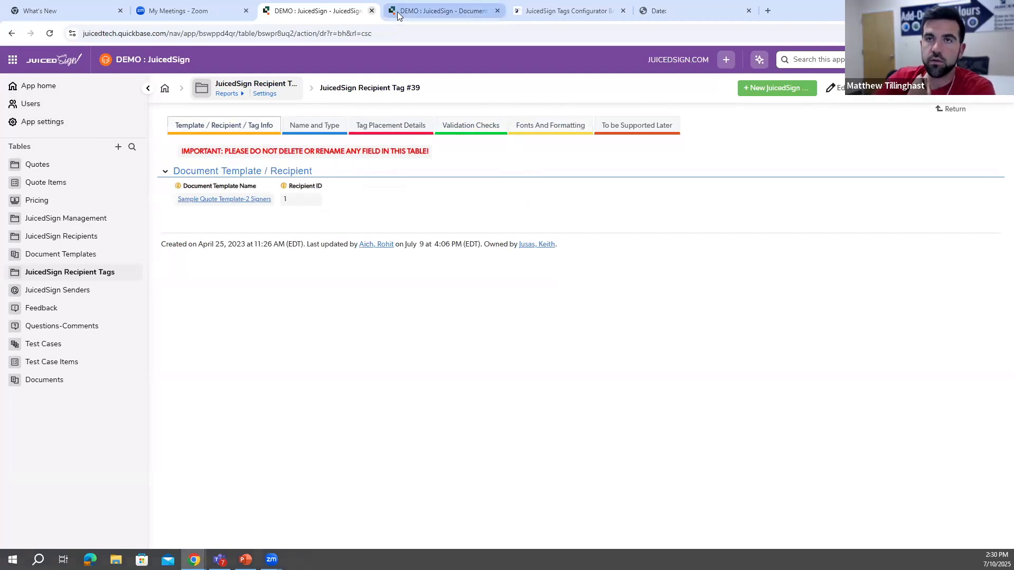
- Return to the document template record, switch back to the Tags Configurator, and close the PO# textbox tag's settings to show the page thumbnails
click(12, 33)
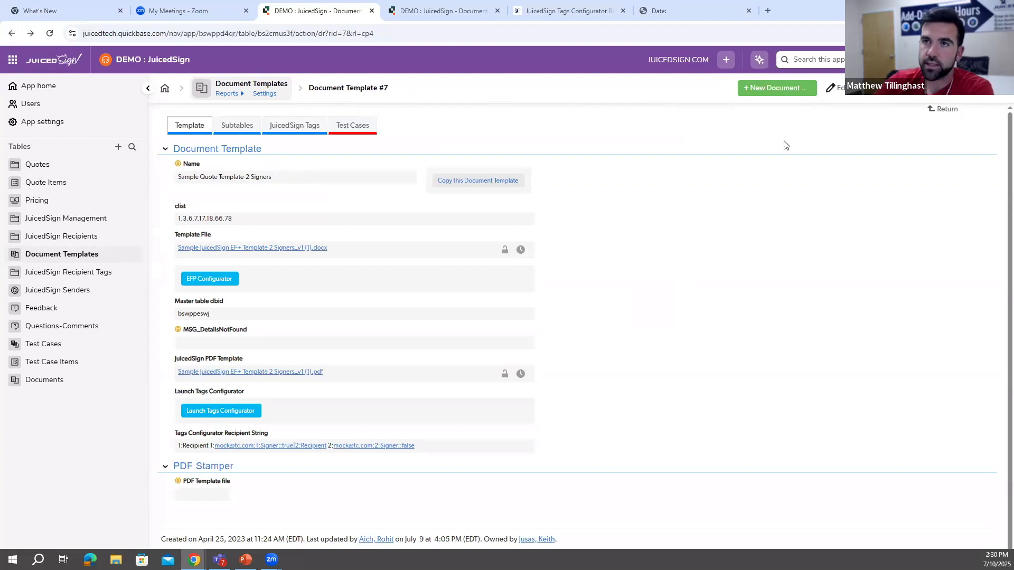
click(615, 8)
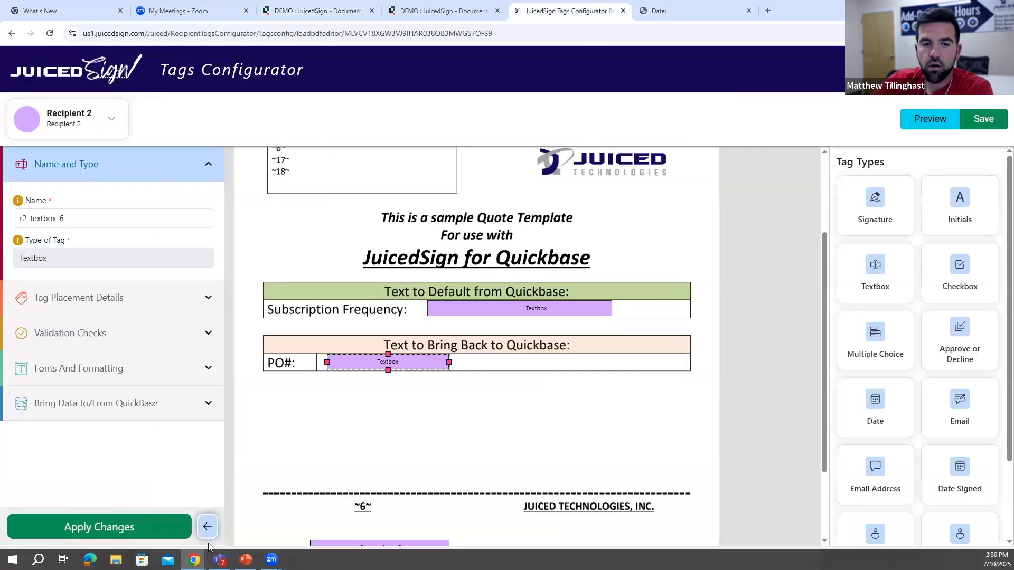
click(206, 526)
scroll(573, 531, up, 2)
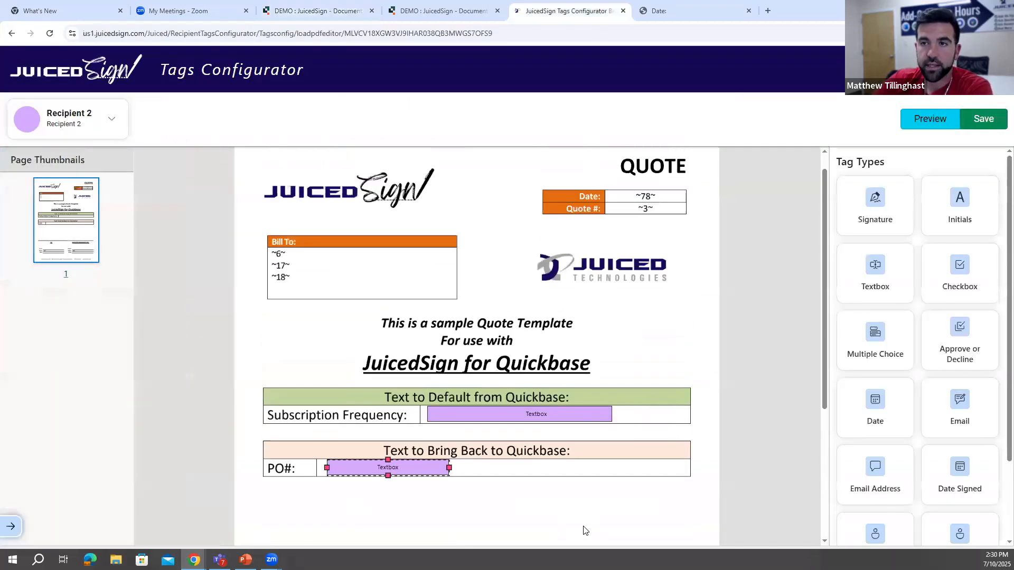
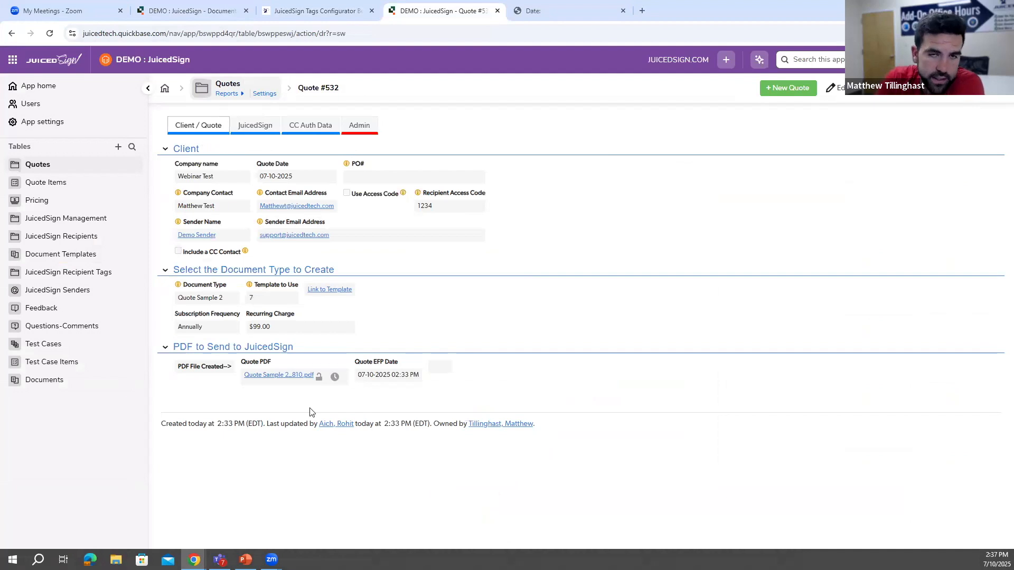
- Switch to the original two-signer PDF template and review its merge fields, tables and signature area
click(568, 11)
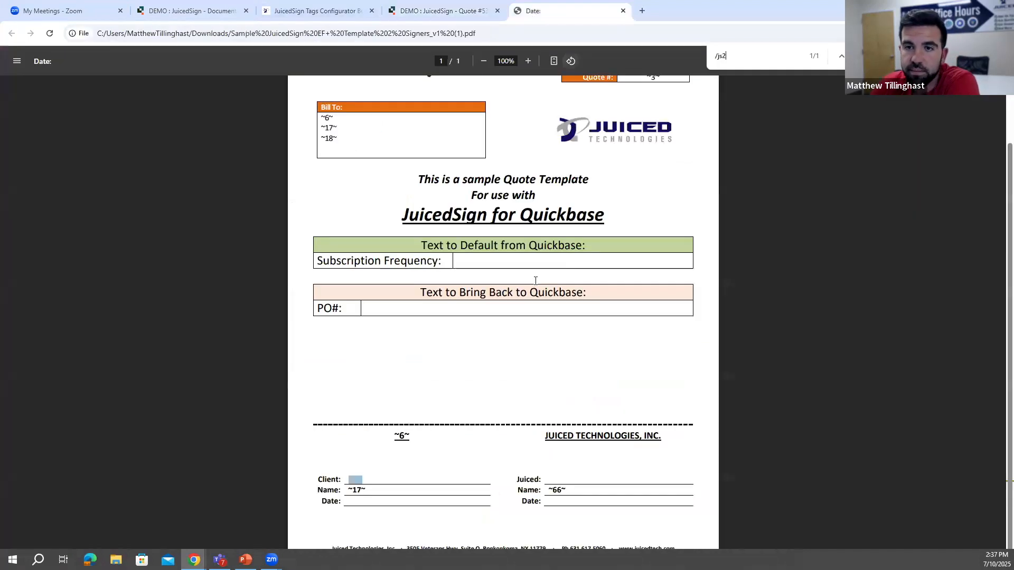
scroll(398, 177, up, 1)
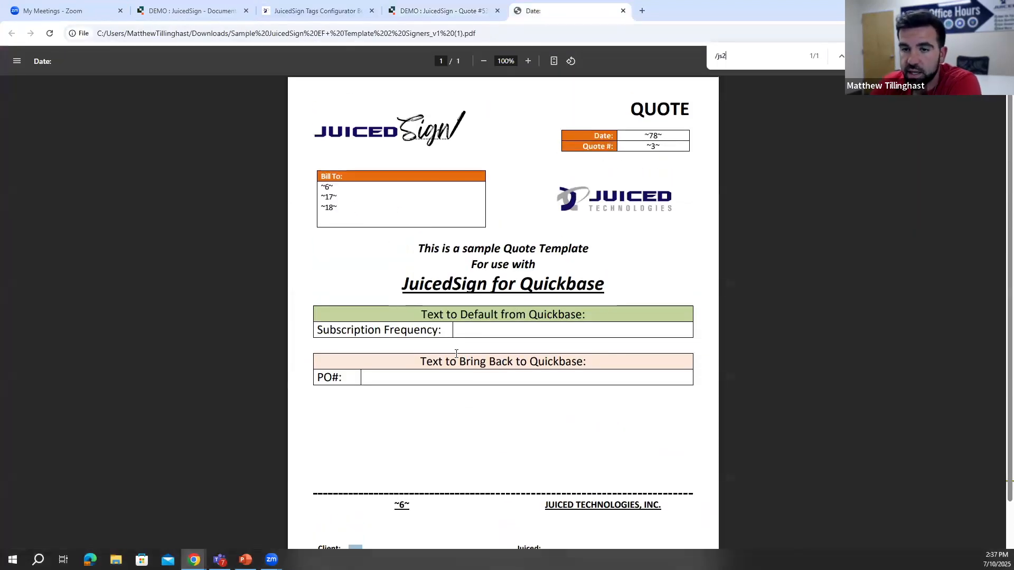
scroll(325, 477, down, 2)
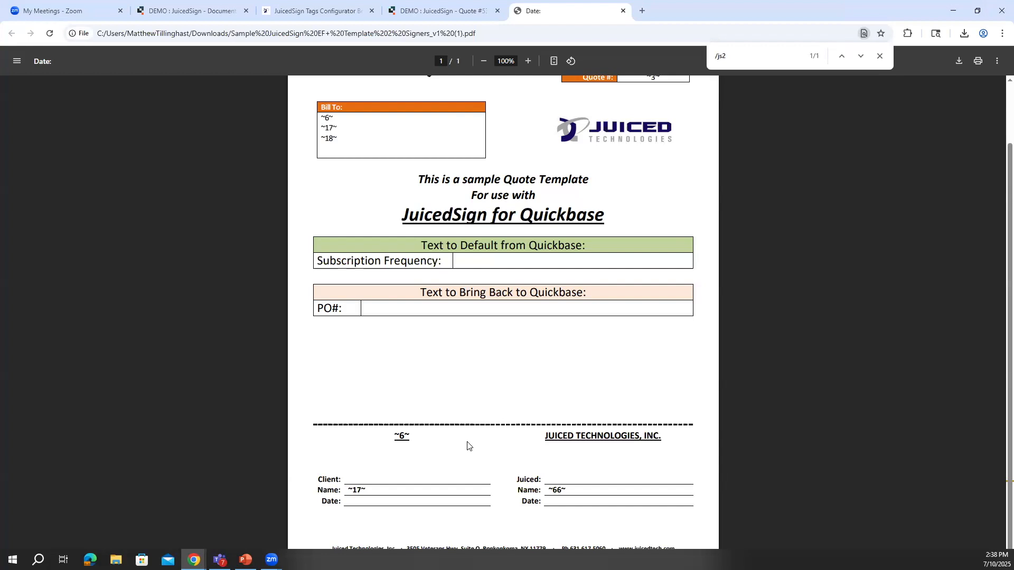
- Return to the quote record, open its generated Quote Sample 2_810 PDF, and search it for the /js2 anchor
click(328, 9)
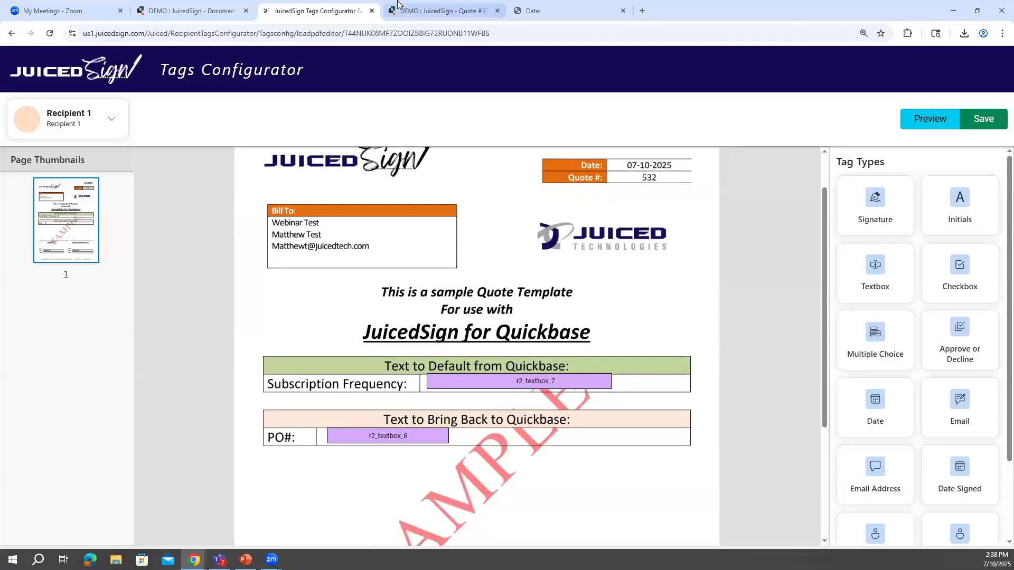
click(401, 9)
click(227, 10)
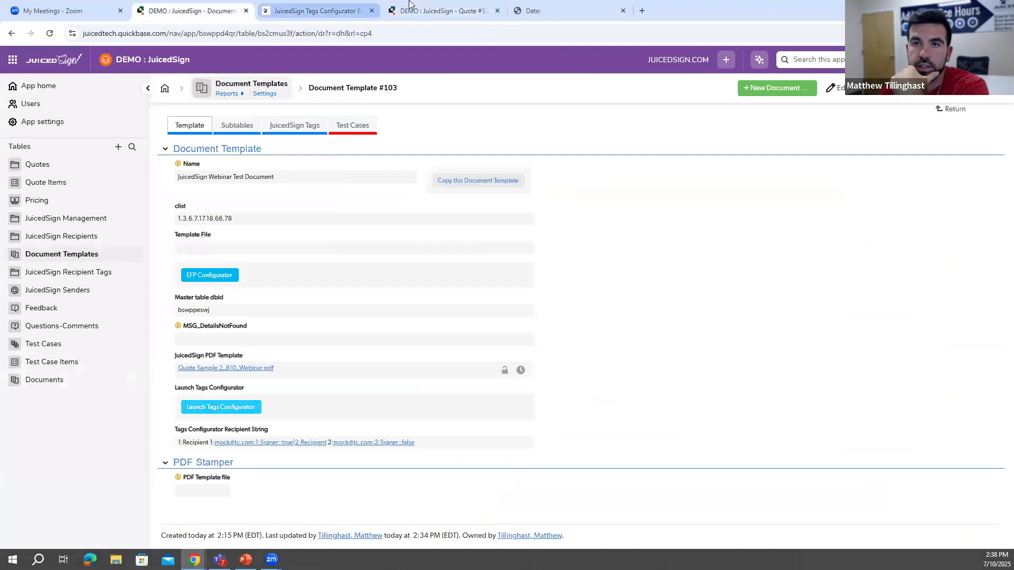
click(411, 8)
click(288, 376)
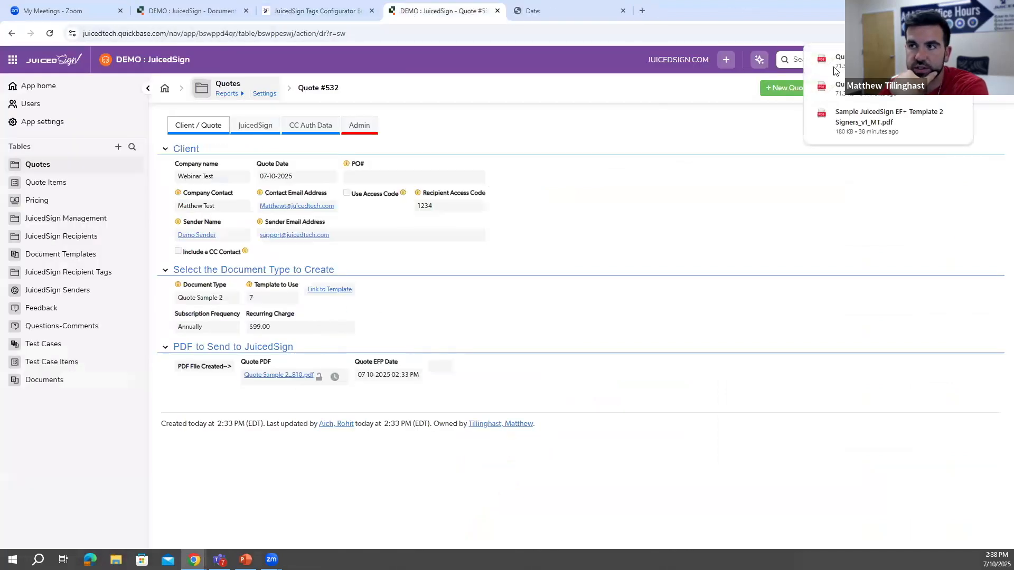
key(ctrl+f)
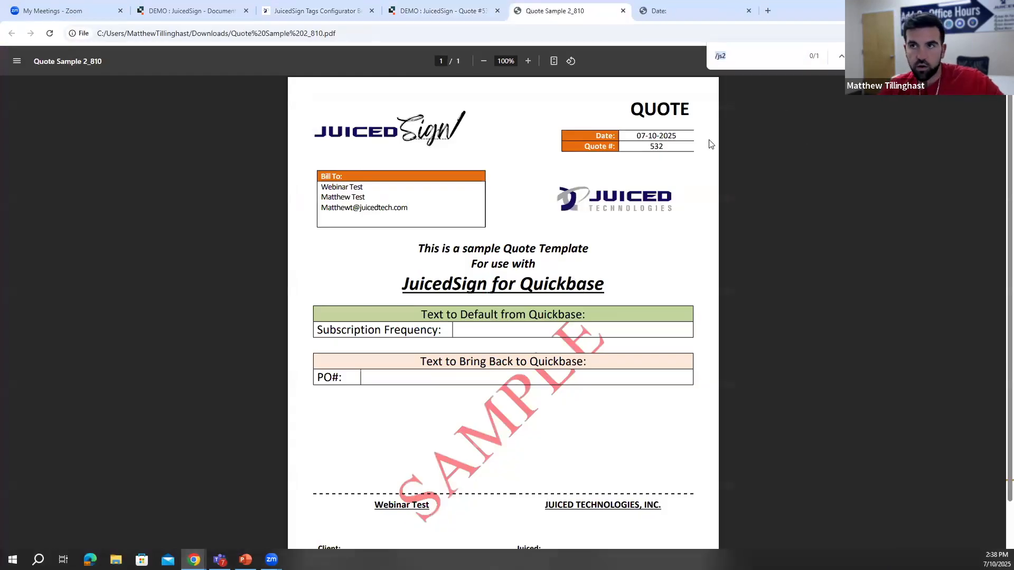
key(Return)
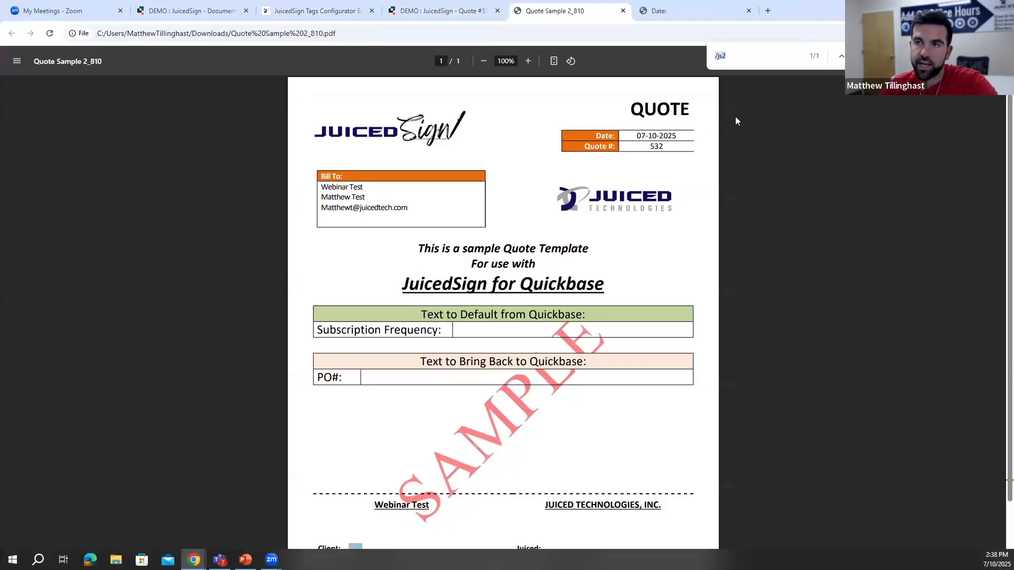
- Review the merged company name and both signer names in the signature area of the generated quote PDF
scroll(447, 473, down, 2)
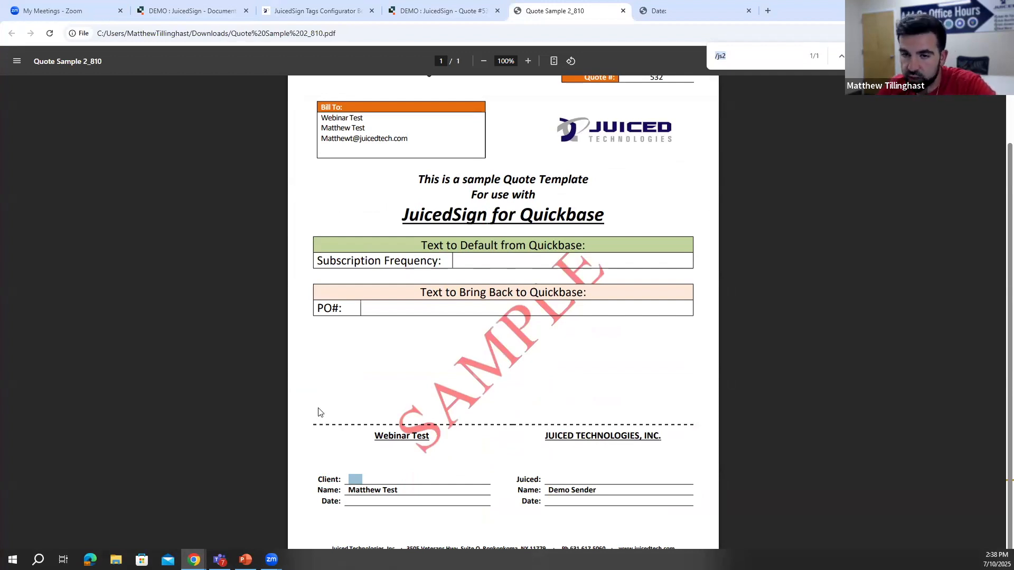
drag(378, 434, 431, 438)
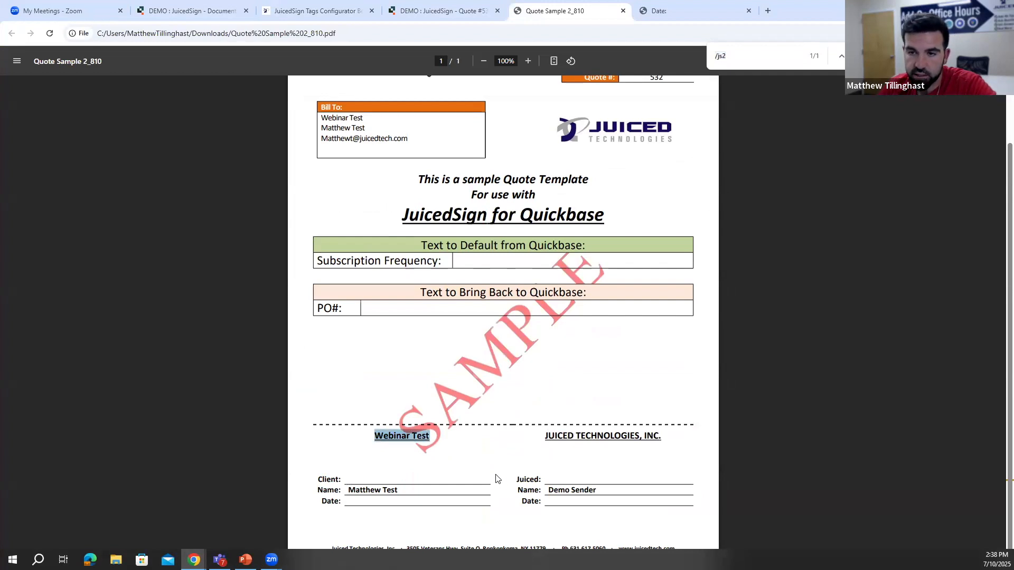
click(579, 493)
drag(597, 490, 553, 490)
drag(401, 490, 360, 479)
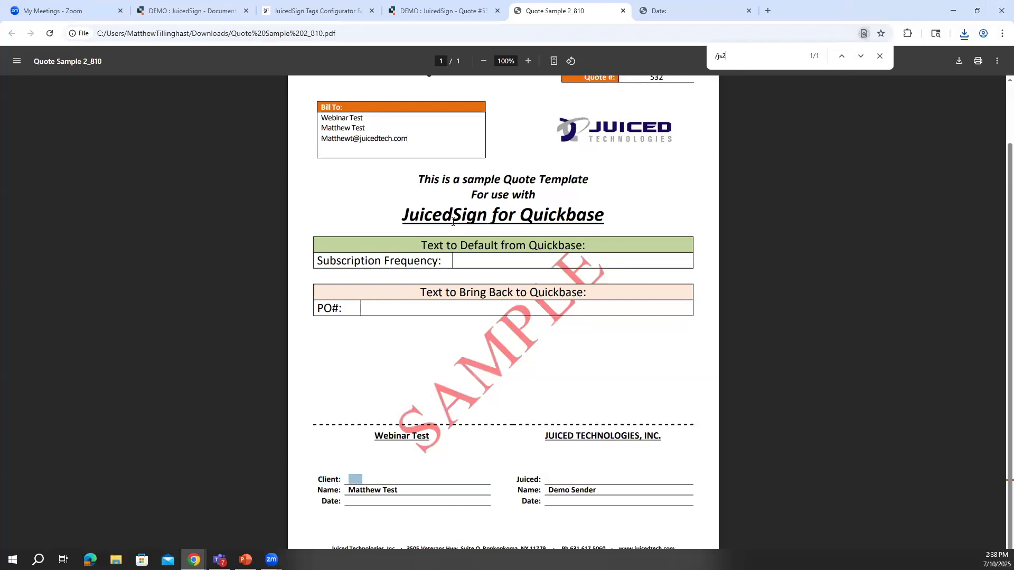
- Go back to the quote record, open its JuicedSign details, and try to send the quote to JuicedSign
click(413, 11)
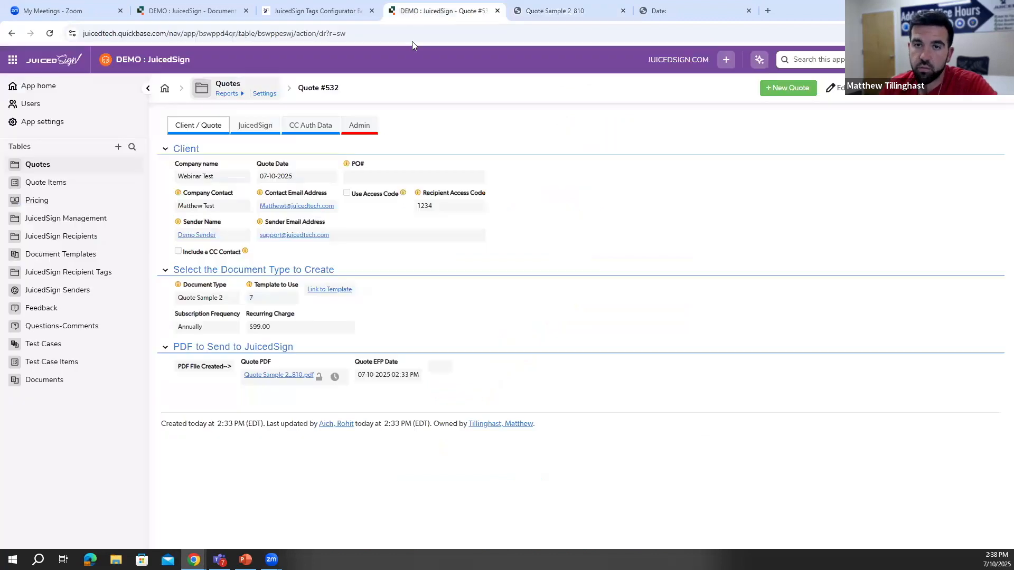
click(255, 125)
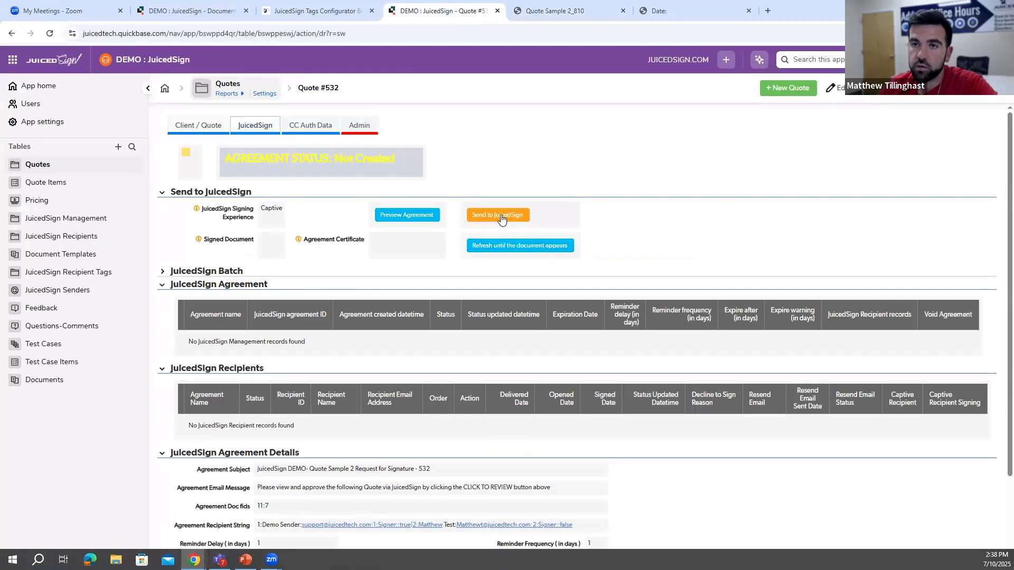
click(501, 217)
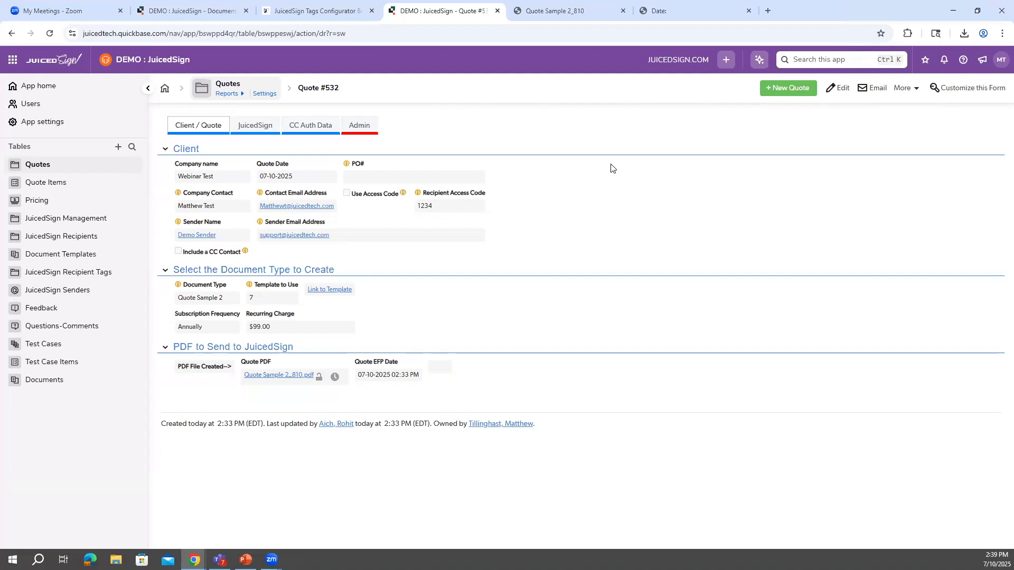
- Close the original PDF template, refresh the document template record, look over the Tags Configurator, and return to the quote record
click(749, 11)
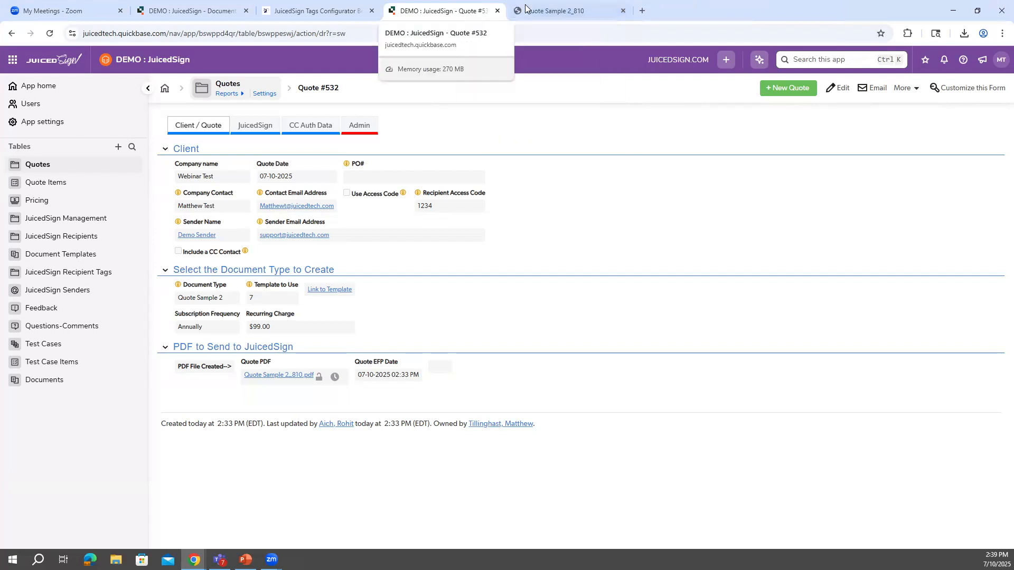
click(228, 8)
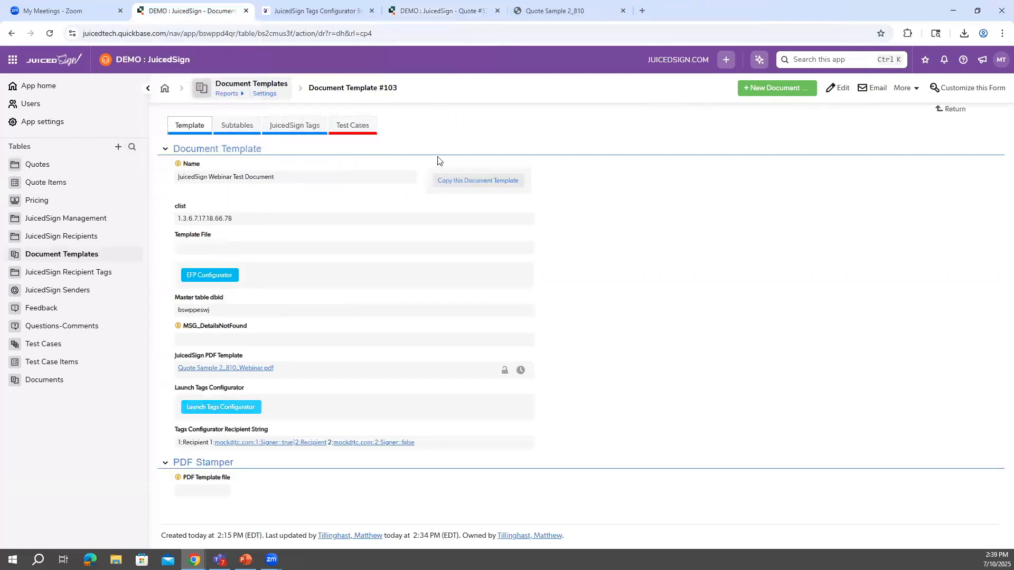
click(50, 33)
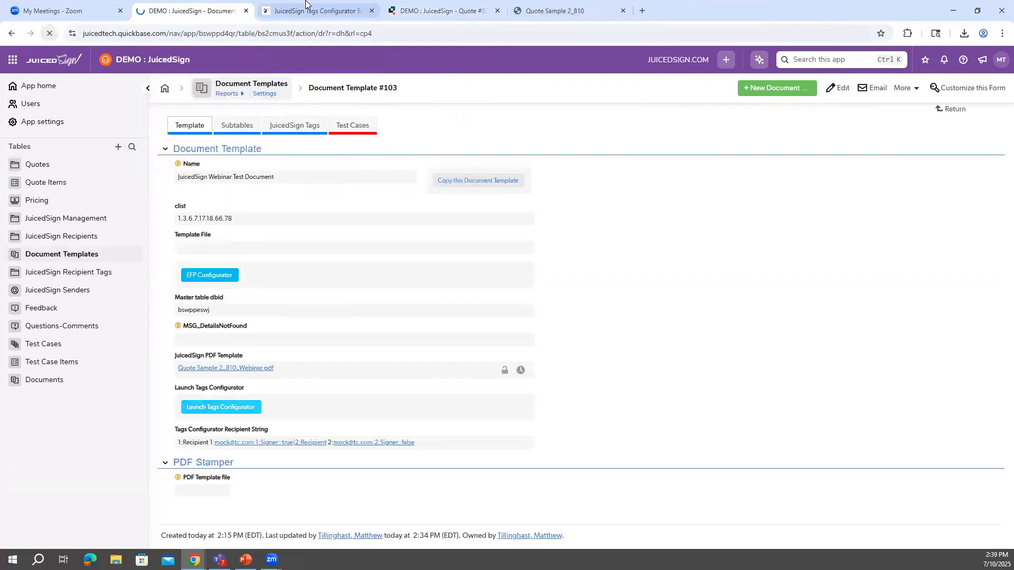
click(305, 7)
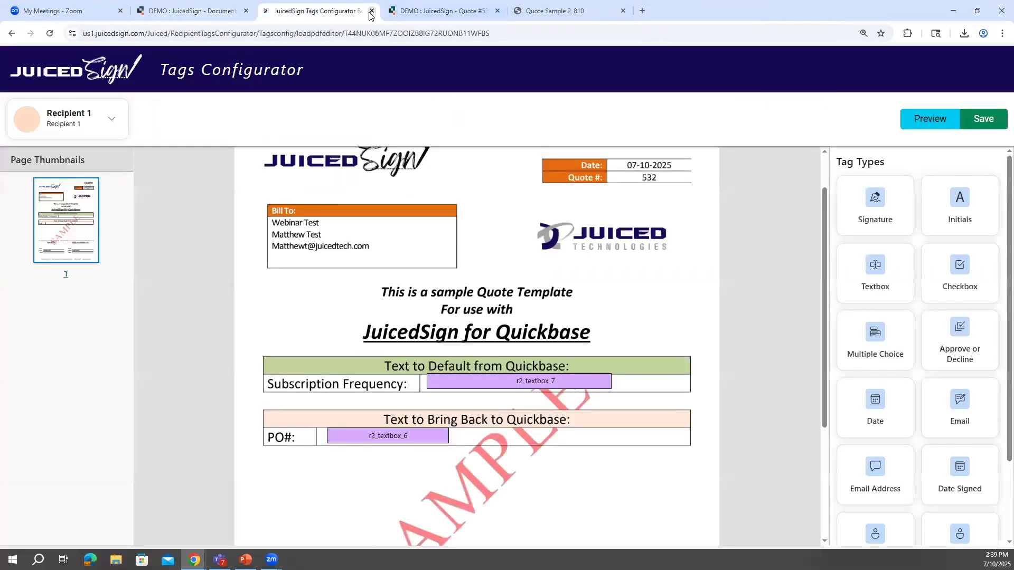
click(211, 9)
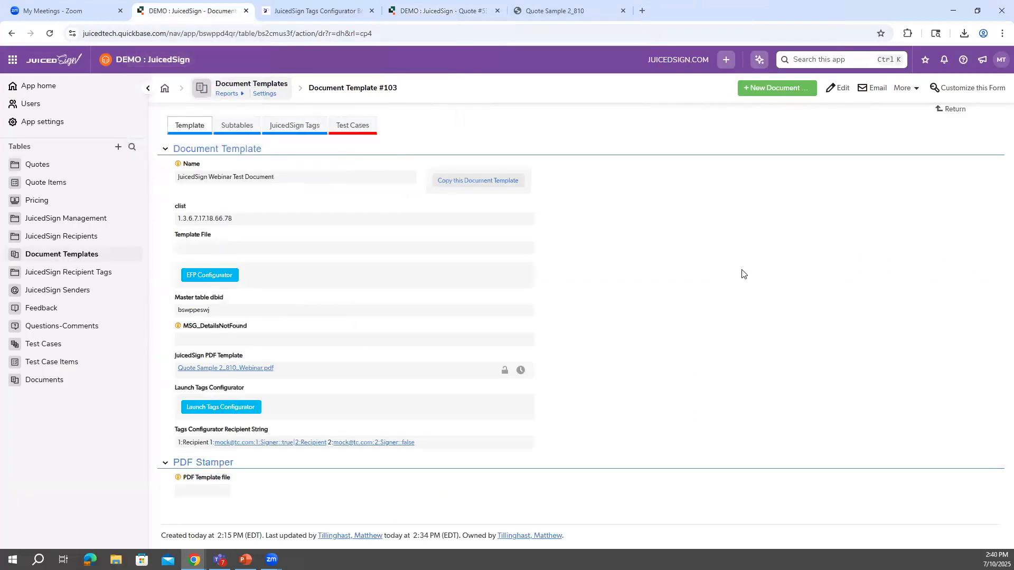
click(429, 9)
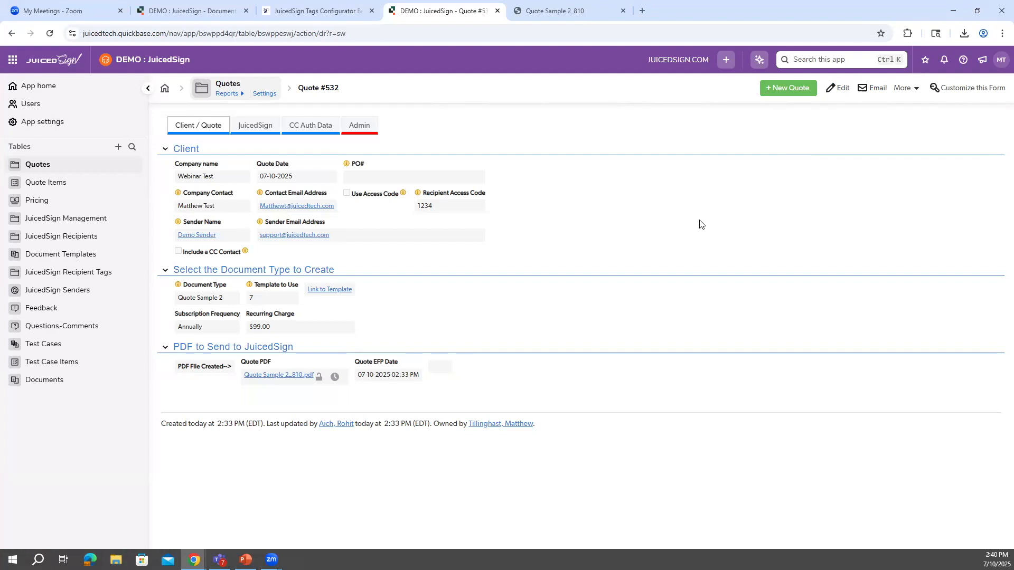
- Open the Client Signature tag record from the document template's list of JuicedSign recipient tags
click(311, 18)
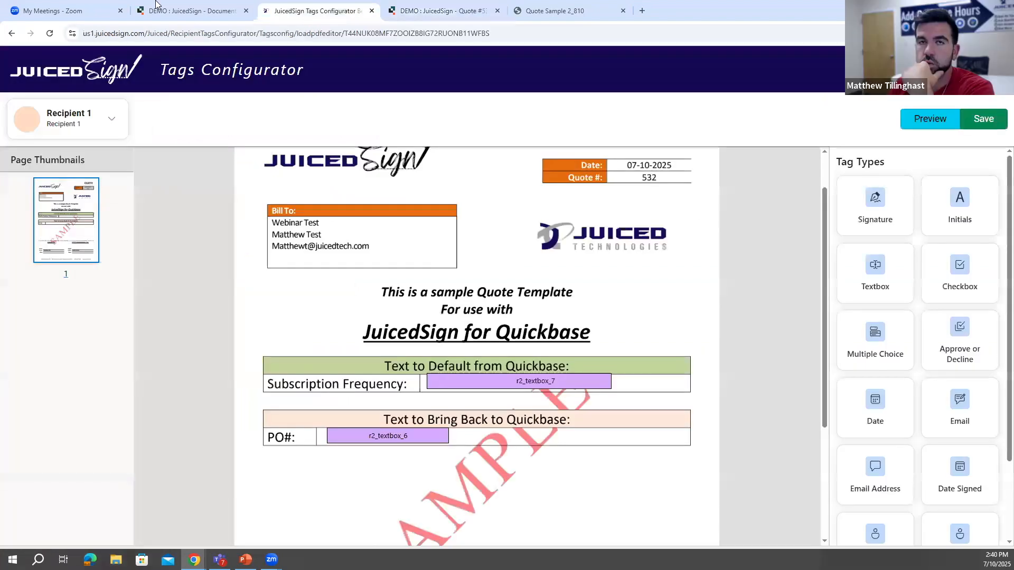
click(167, 9)
click(275, 125)
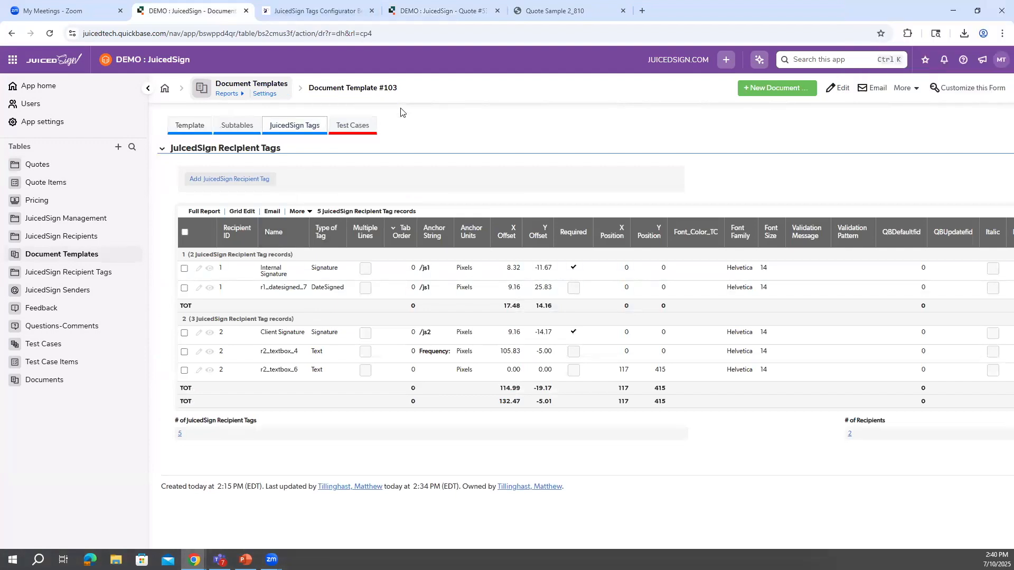
click(210, 332)
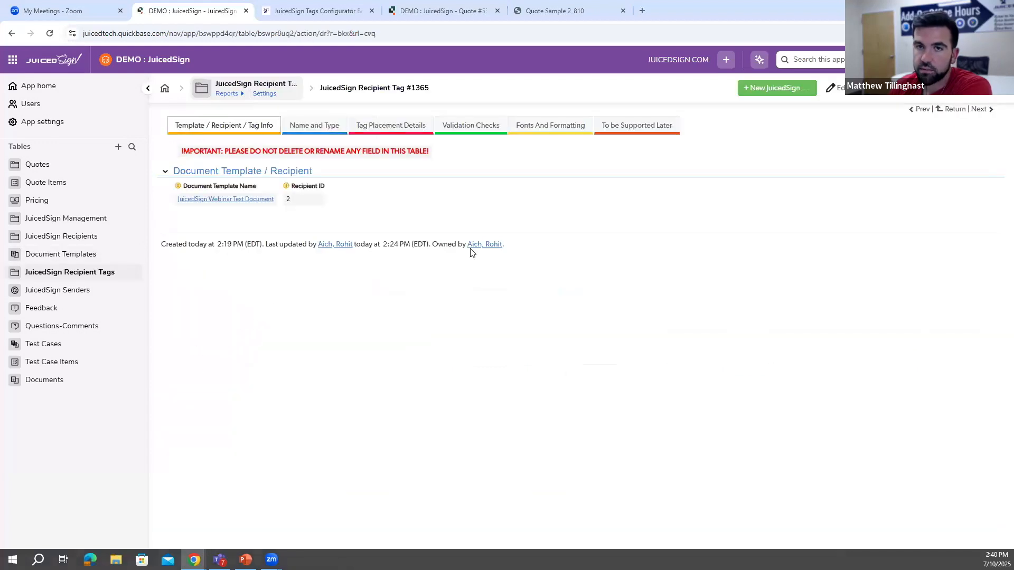
- Start a copy of the Client Signature tag record, browse its document template choices, then cancel and return to the template record
click(878, 87)
click(881, 103)
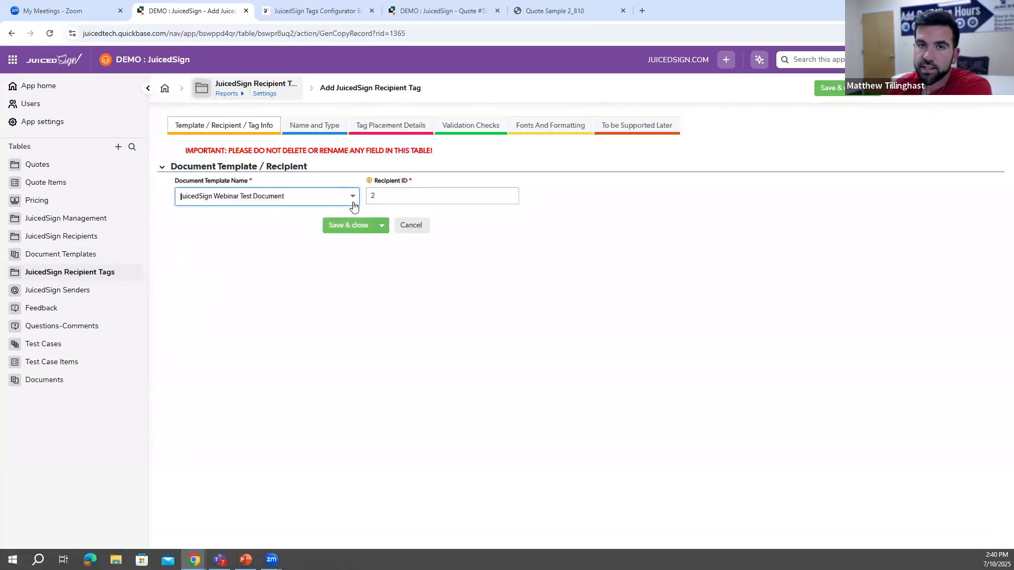
click(351, 202)
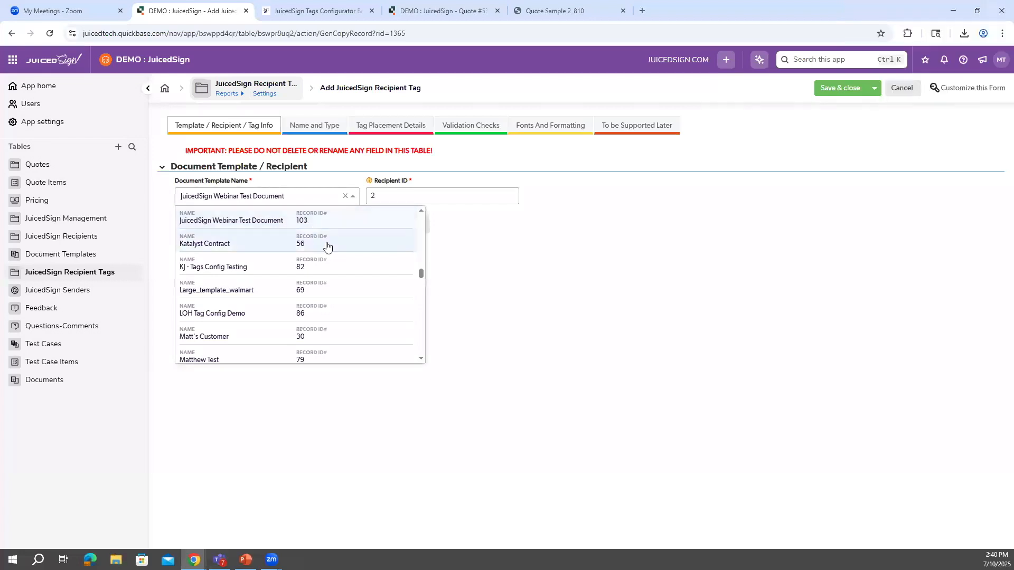
click(476, 259)
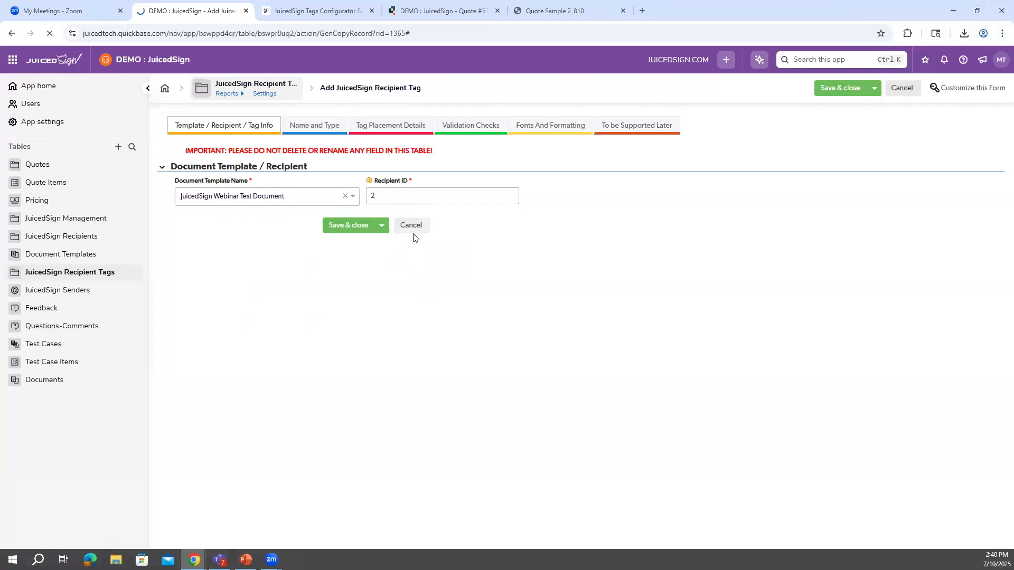
click(410, 231)
click(13, 33)
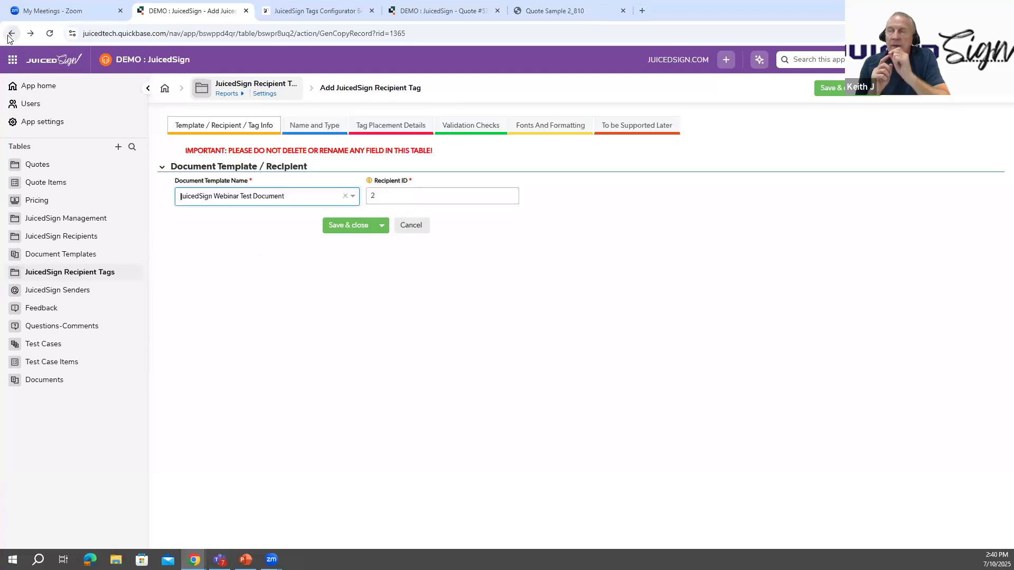
click(10, 36)
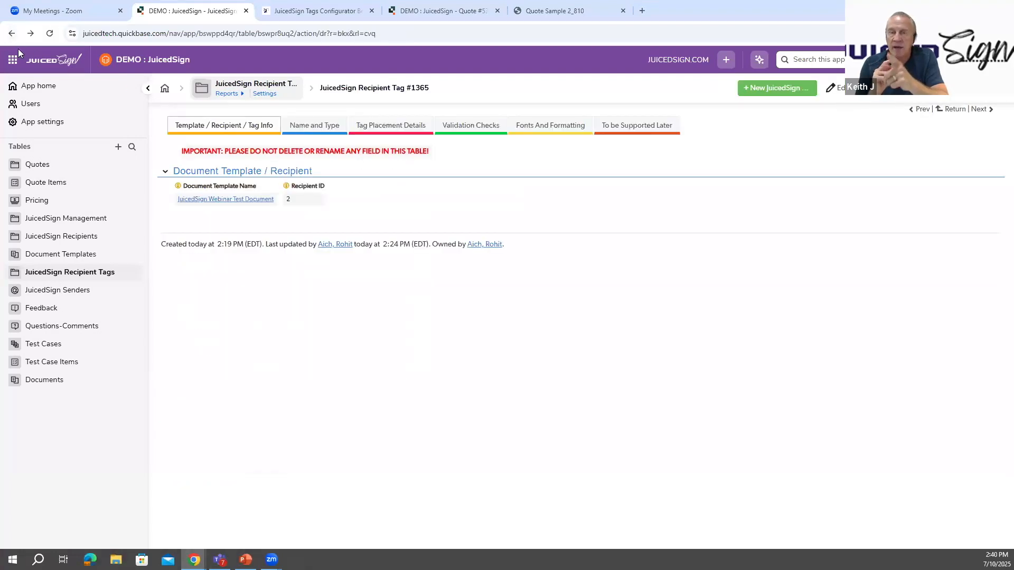
click(11, 34)
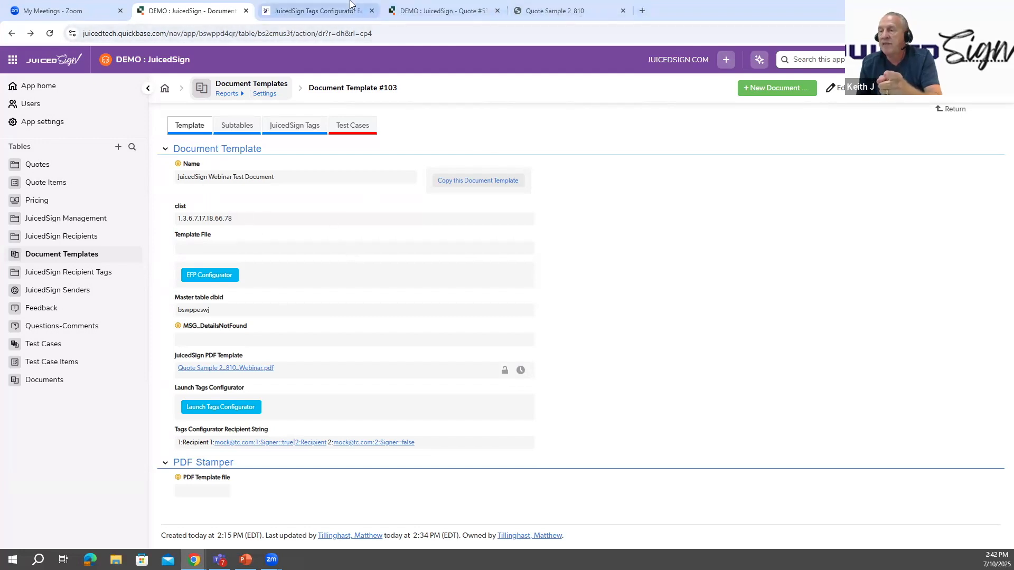
- Open the field properties of Agreement Doc fids from the quote's JuicedSign agreement details
click(400, 6)
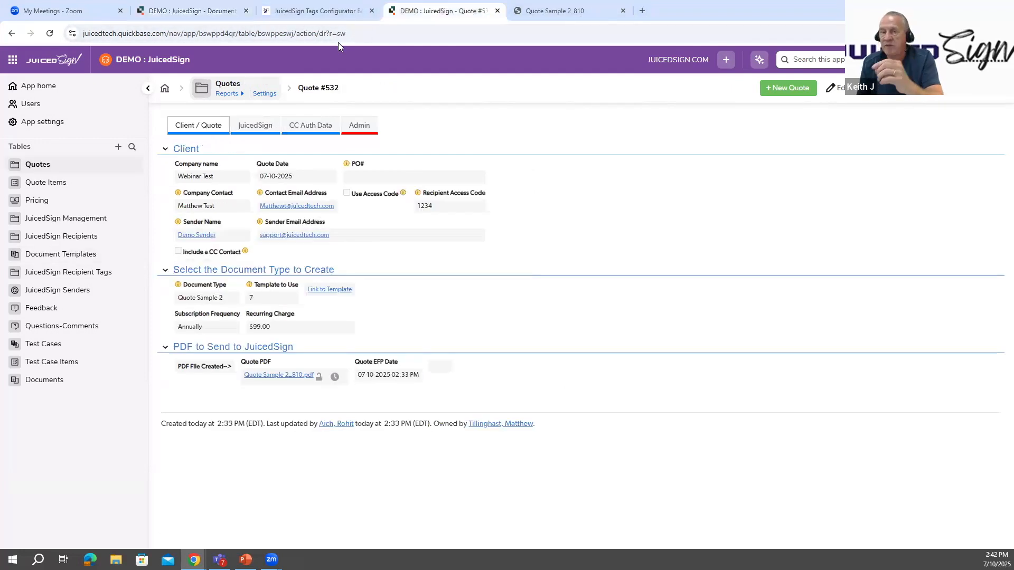
click(255, 125)
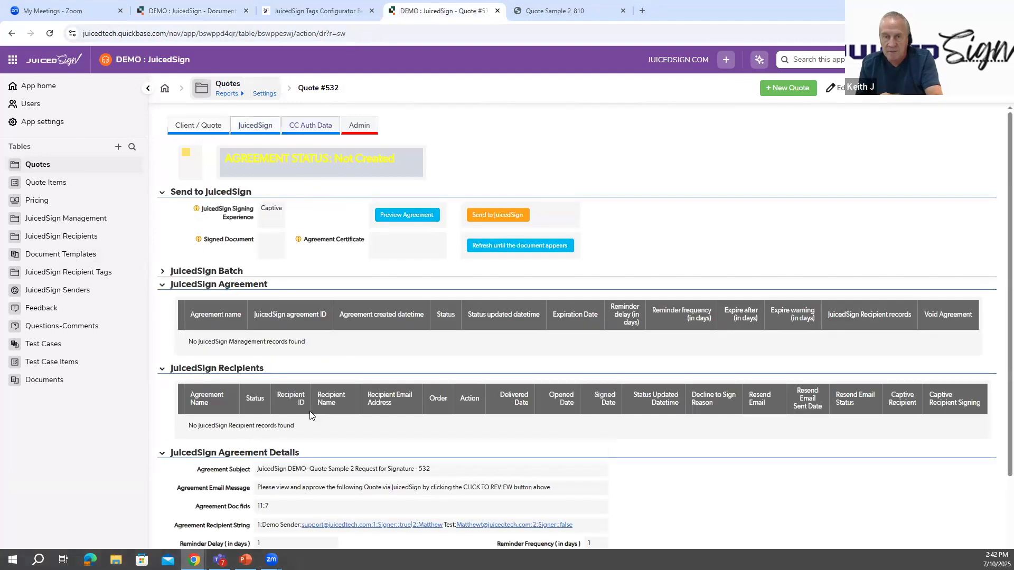
scroll(255, 404, down, 2)
right_click(256, 405)
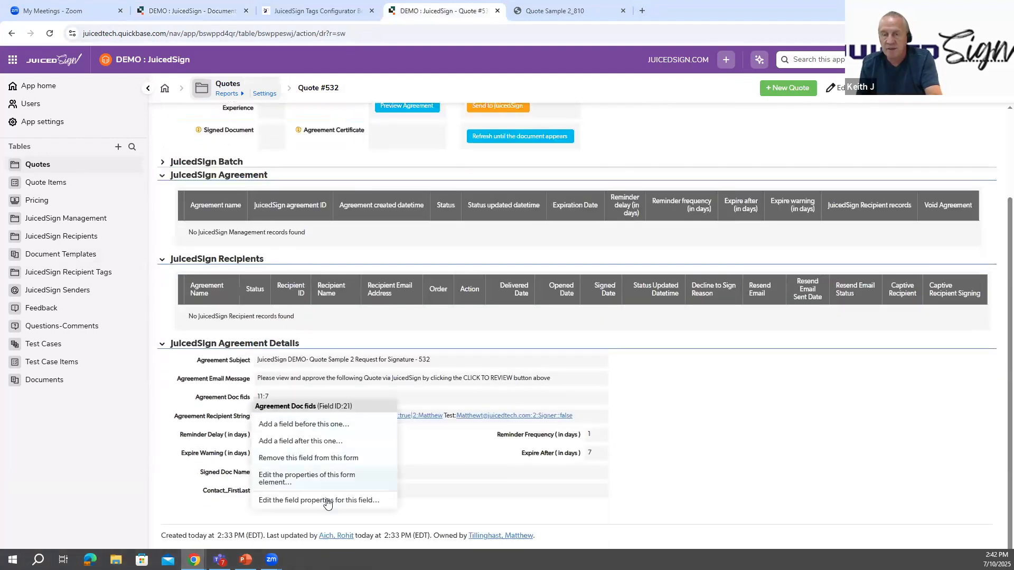
click(328, 502)
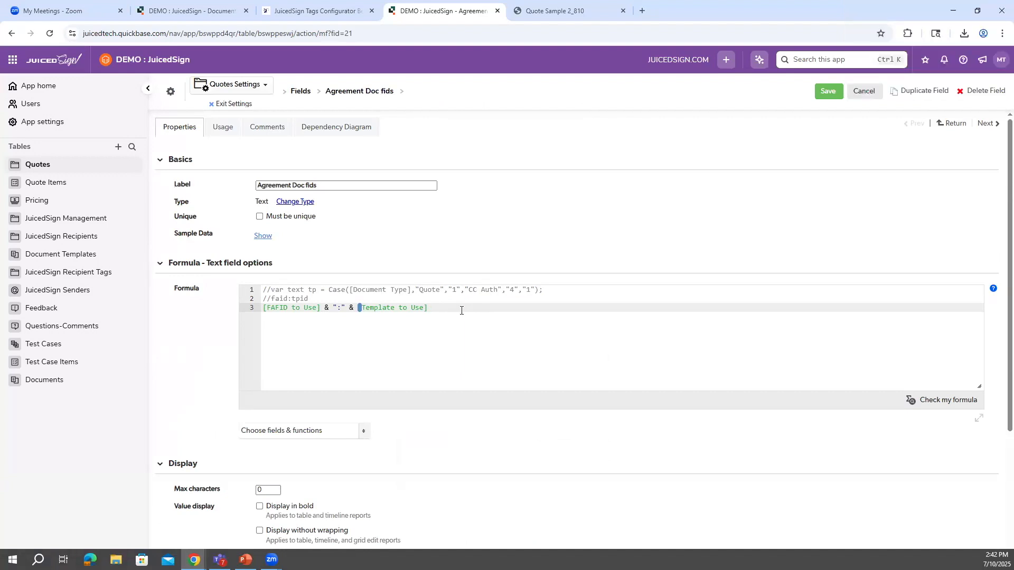
- Try a fixed "123:1" value as a new formula line and comment out the field-based line above it
key(Return)
text(1)
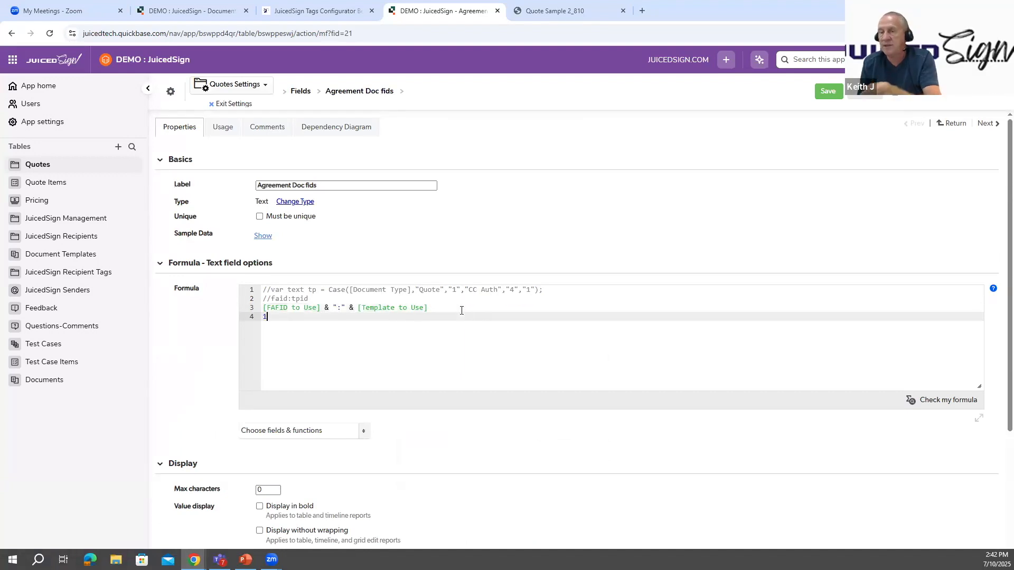
text(23:")
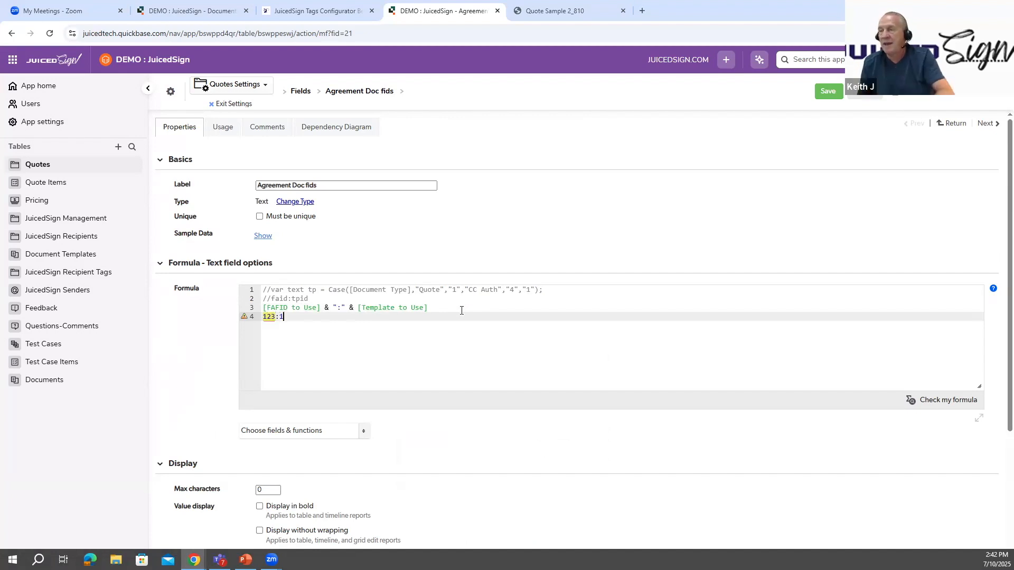
key(Home)
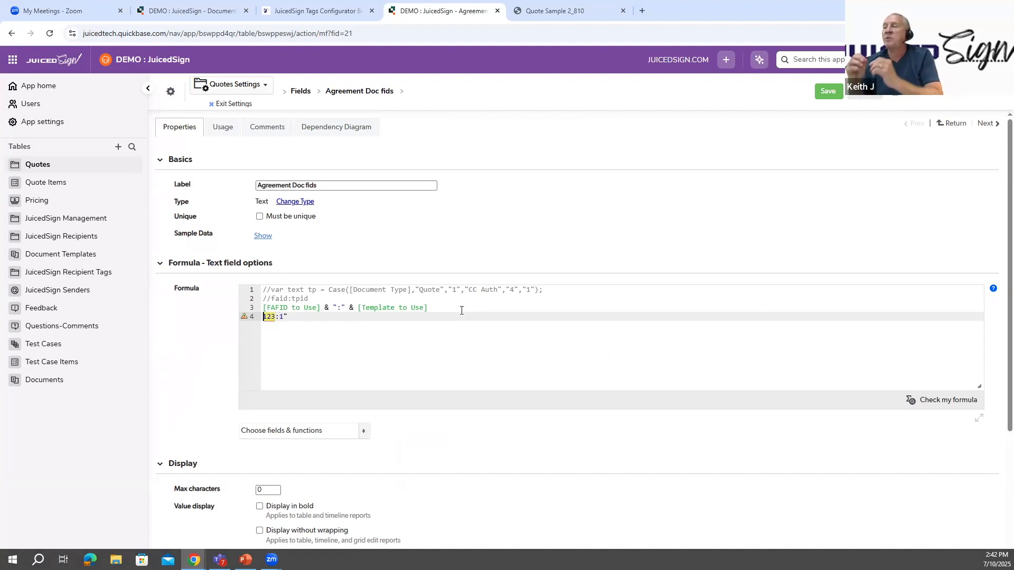
text(")
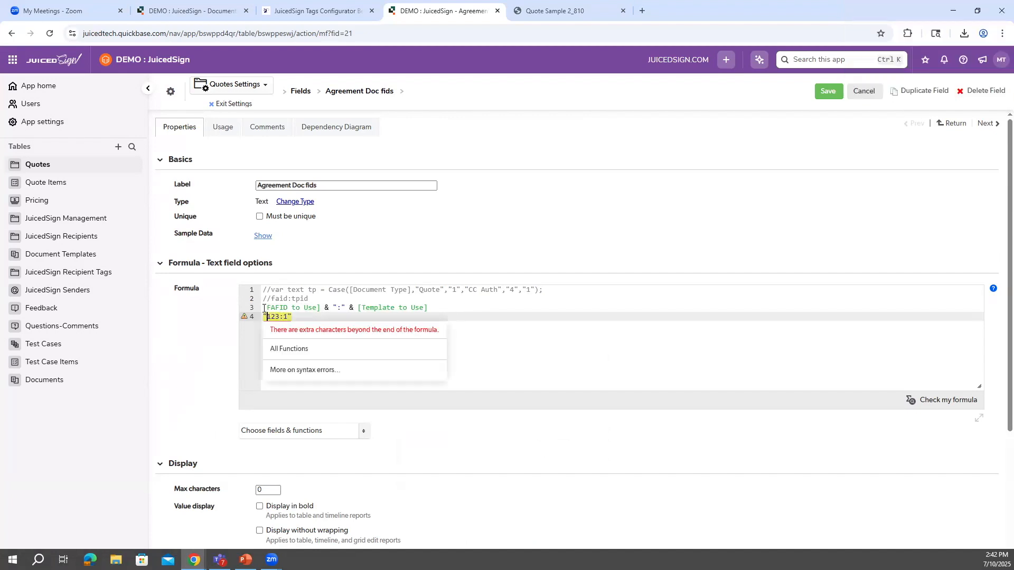
key(Up)
key(Home)
text(//)
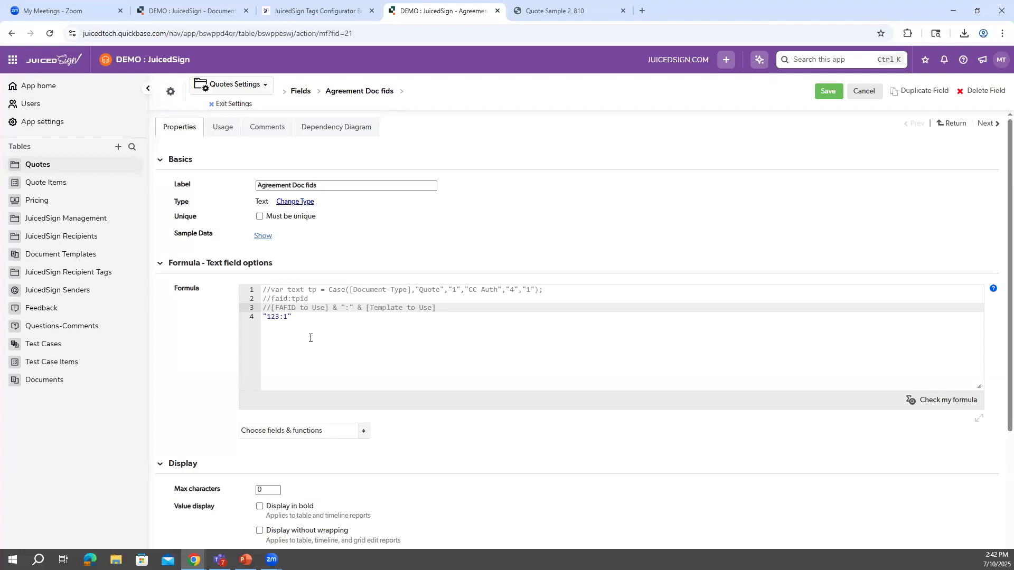
- Discard the formula changes and return to the quote record's JuicedSign agreement details
click(864, 91)
click(553, 100)
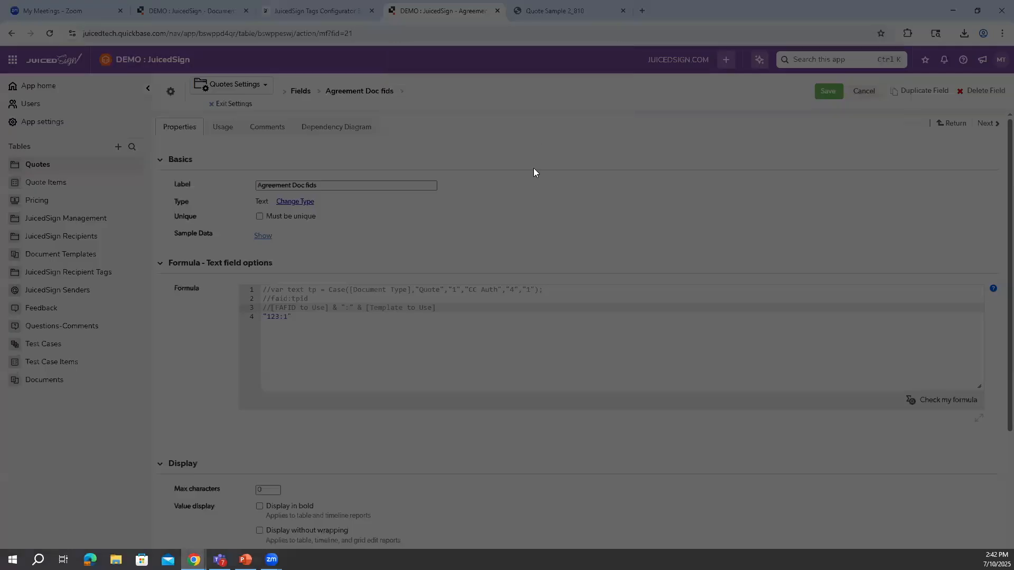
click(230, 104)
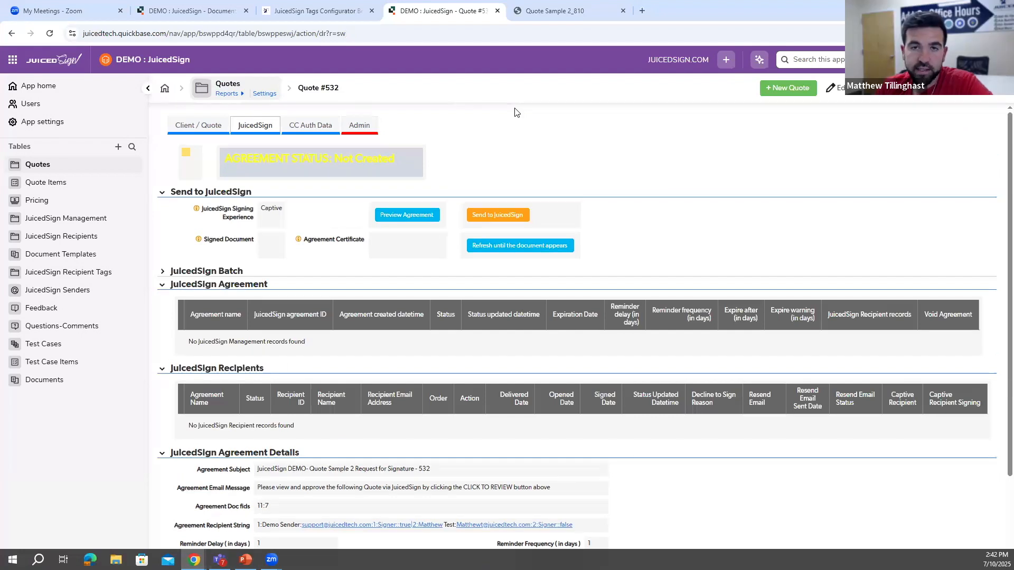
scroll(607, 253, down, 2)
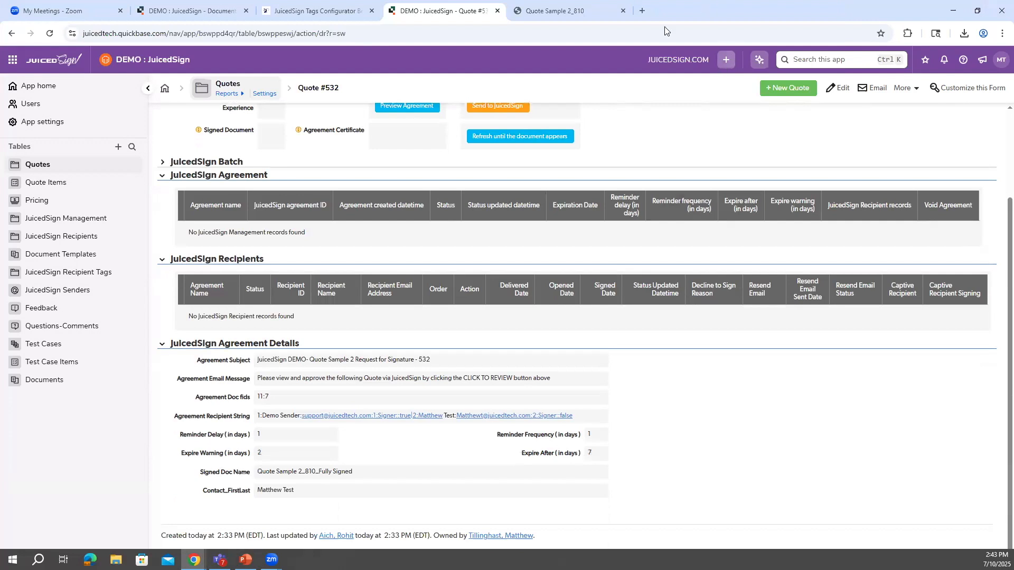
- Open juicedtech.com in a new browser tab and go to its sign-in page
click(642, 11)
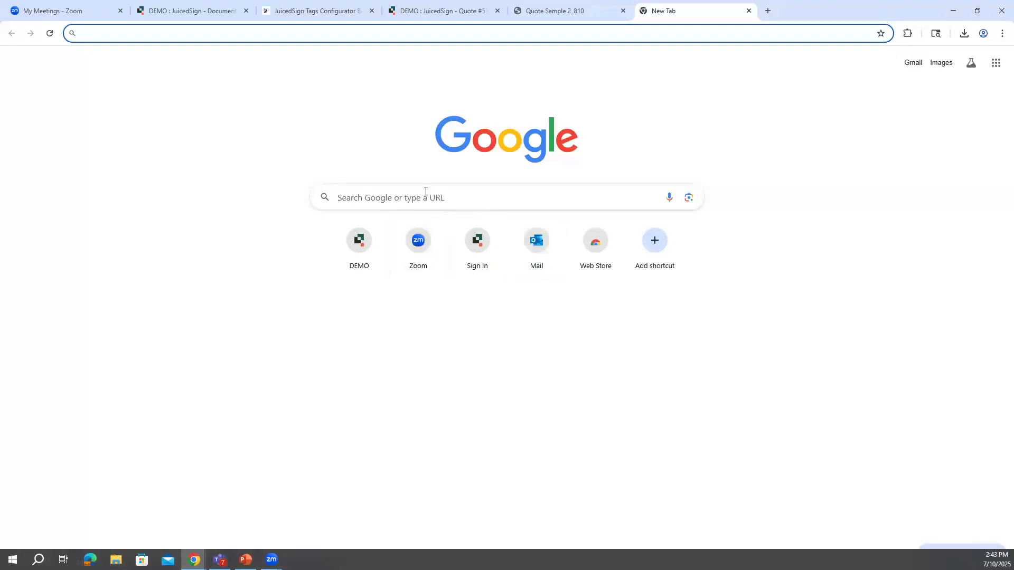
text(ju)
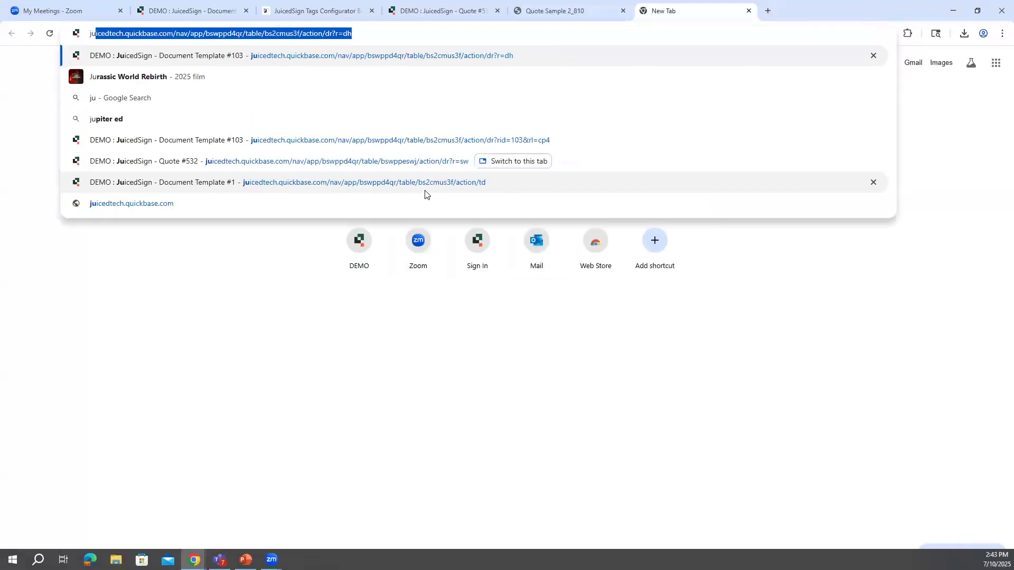
text(icedtech.com)
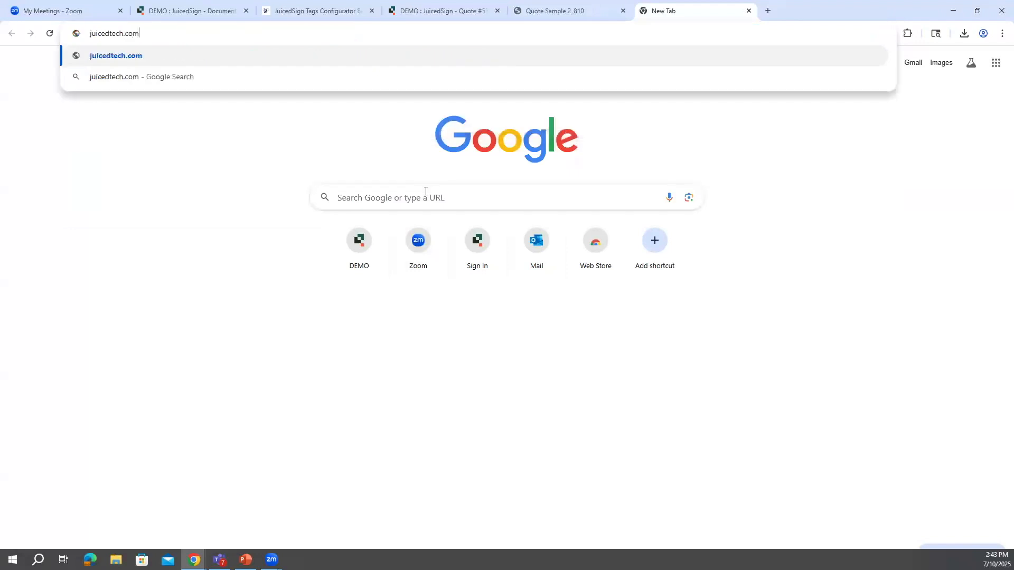
key(Return)
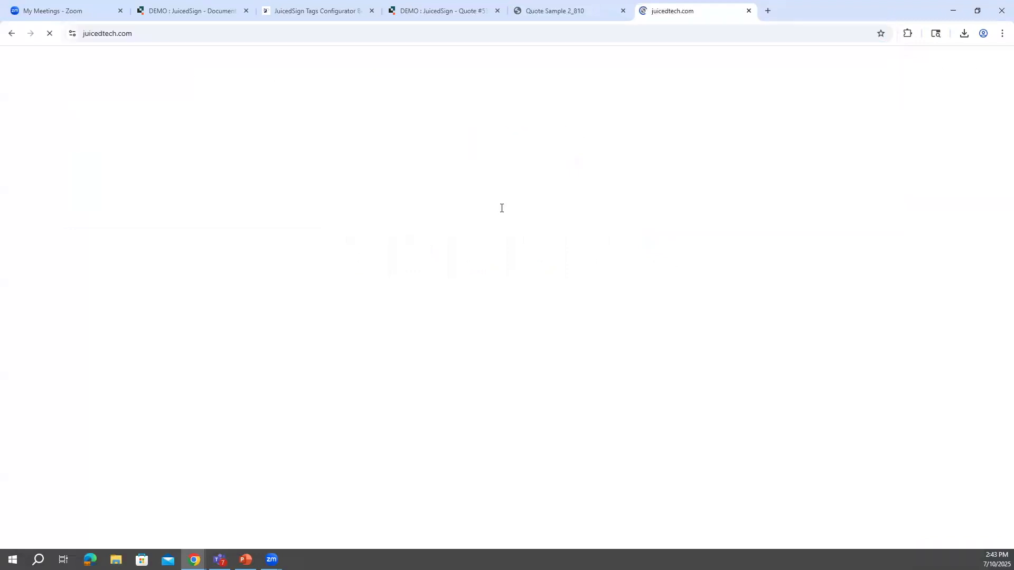
click(760, 82)
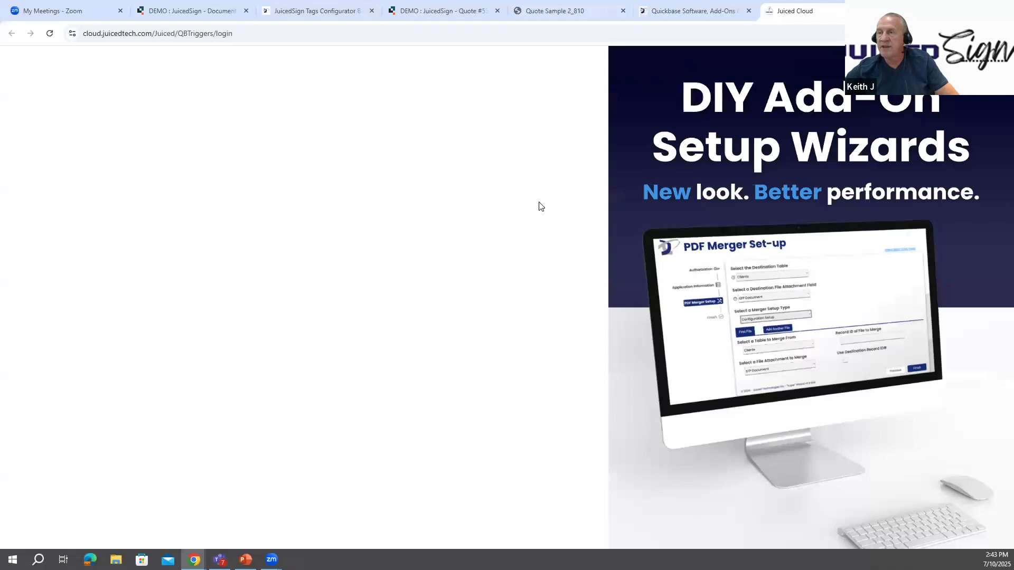
- Log in to the Juiced Cloud with the account username and password
click(244, 278)
click(284, 312)
click(265, 311)
text(••••••)
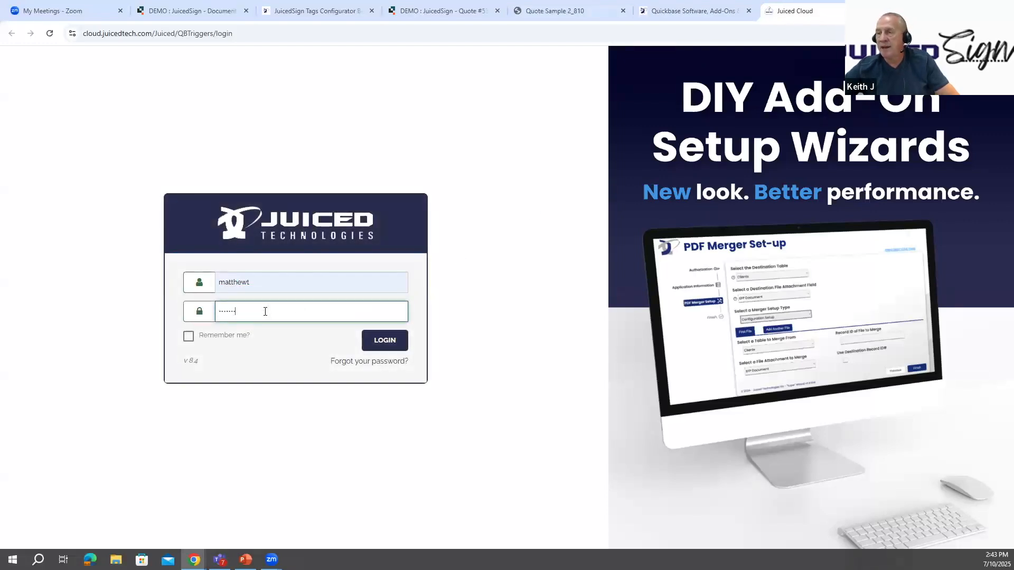
text(•)
key(Return)
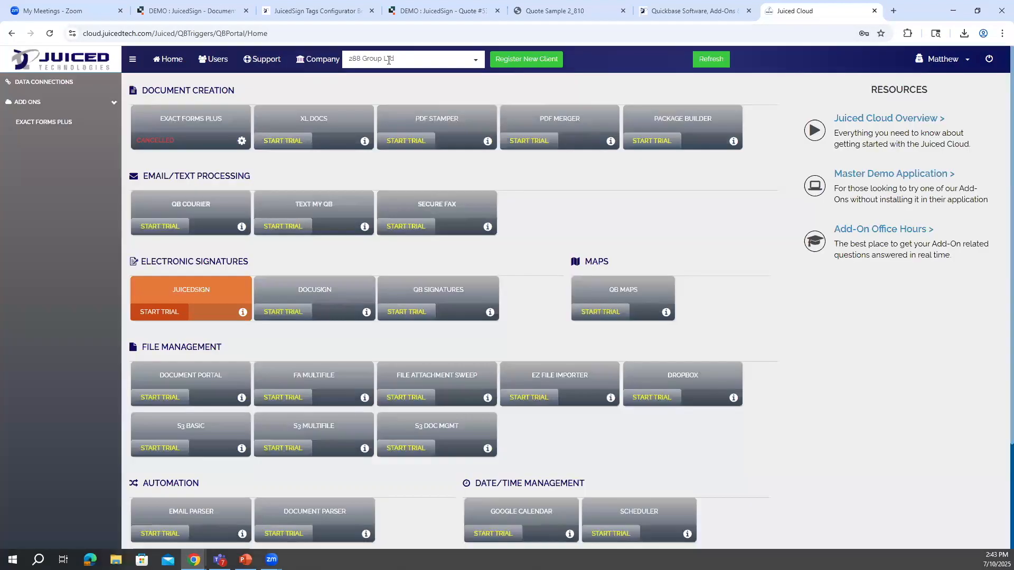
- Search the company list for the presenter's own company and switch the portal to it
click(389, 59)
text(tilling)
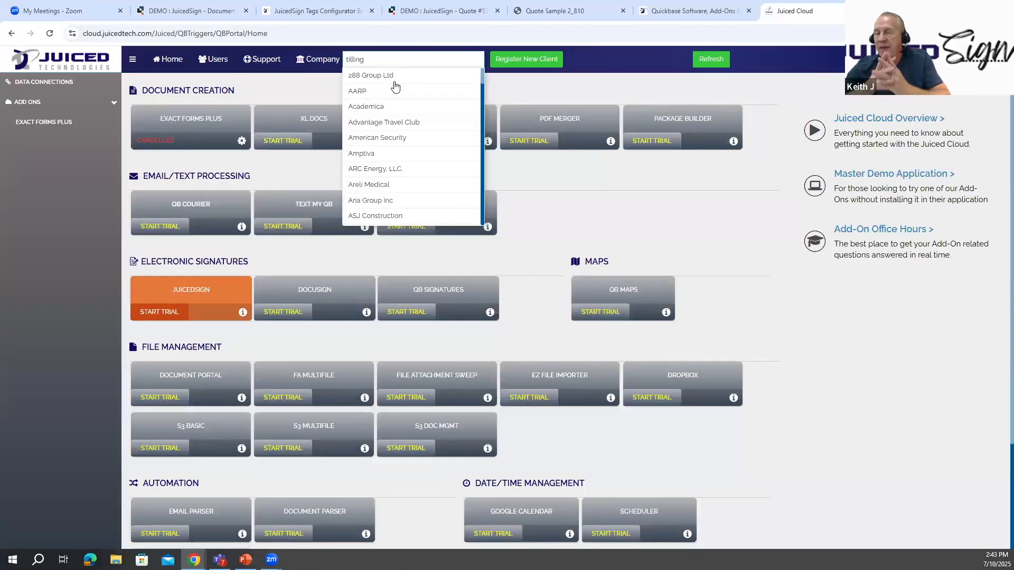
click(385, 79)
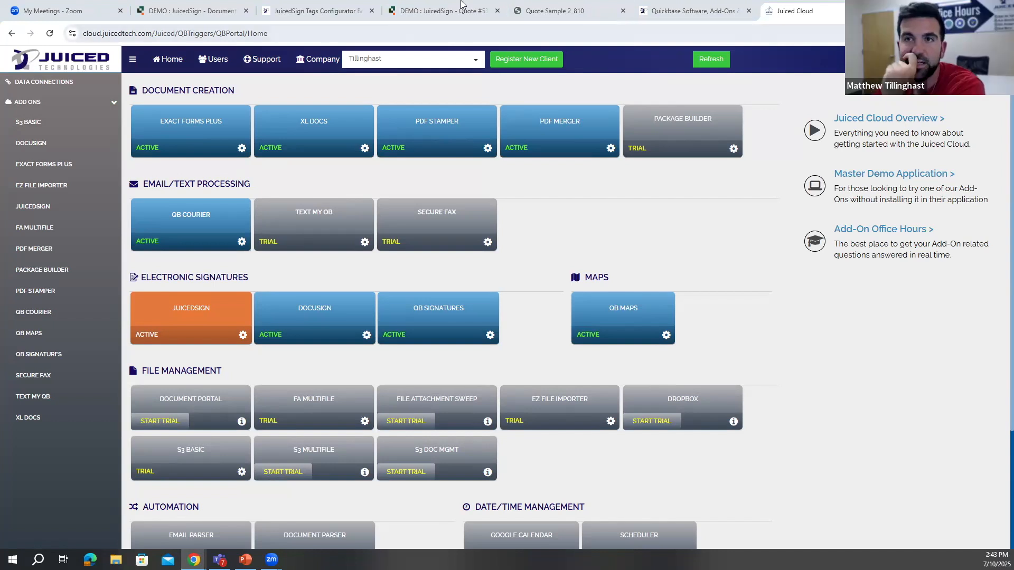
- Look over the quote document in the Tags Configurator, glance at the Juiced Technologies site, and return to the Juiced Cloud portal
click(422, 9)
click(330, 3)
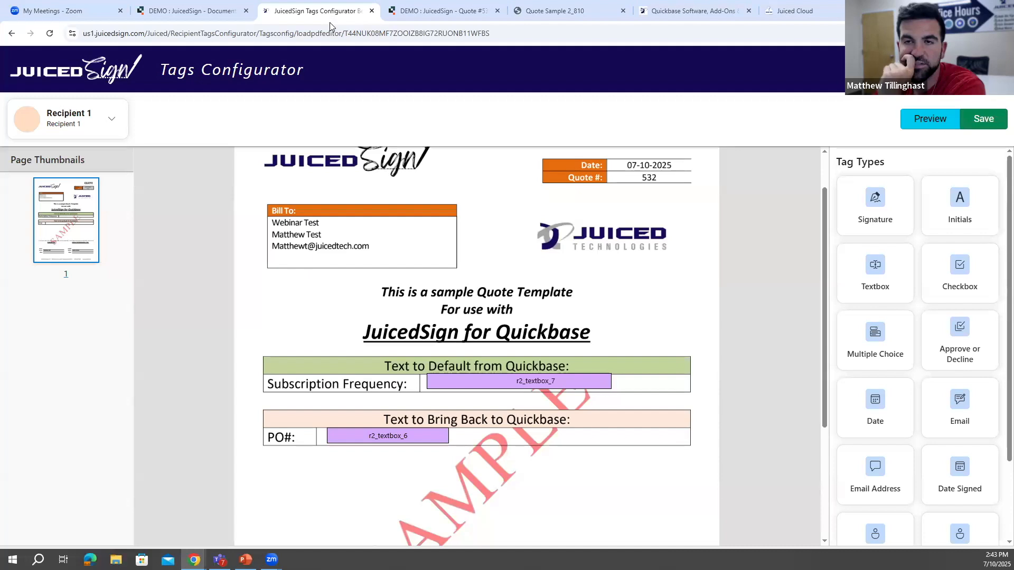
scroll(461, 224, up, 1)
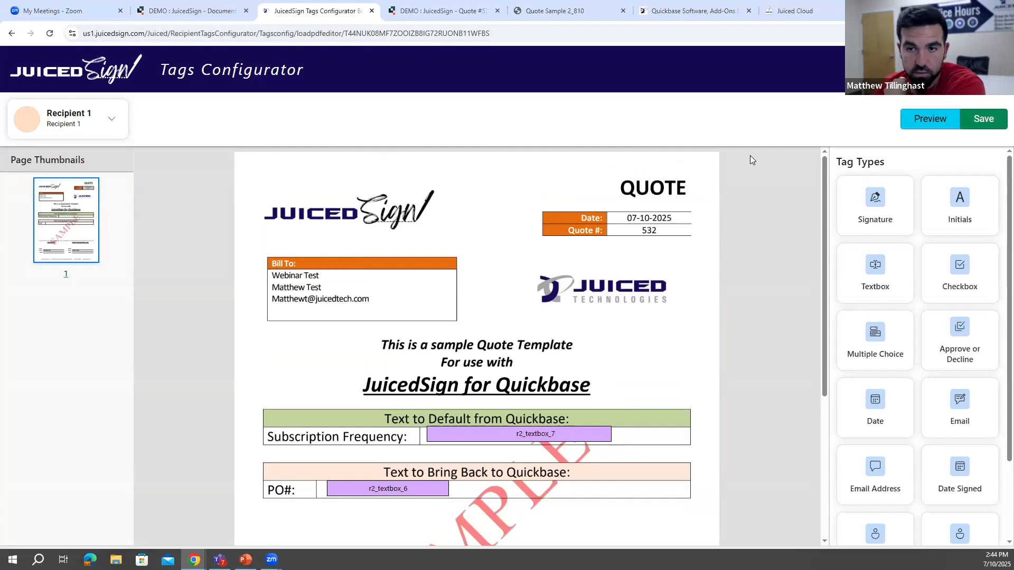
click(805, 4)
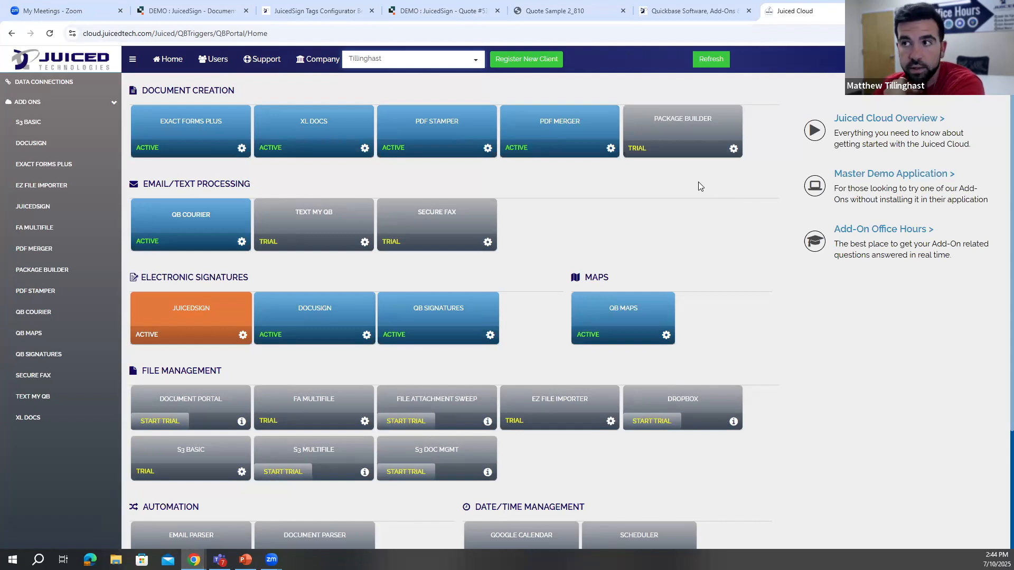
click(729, 12)
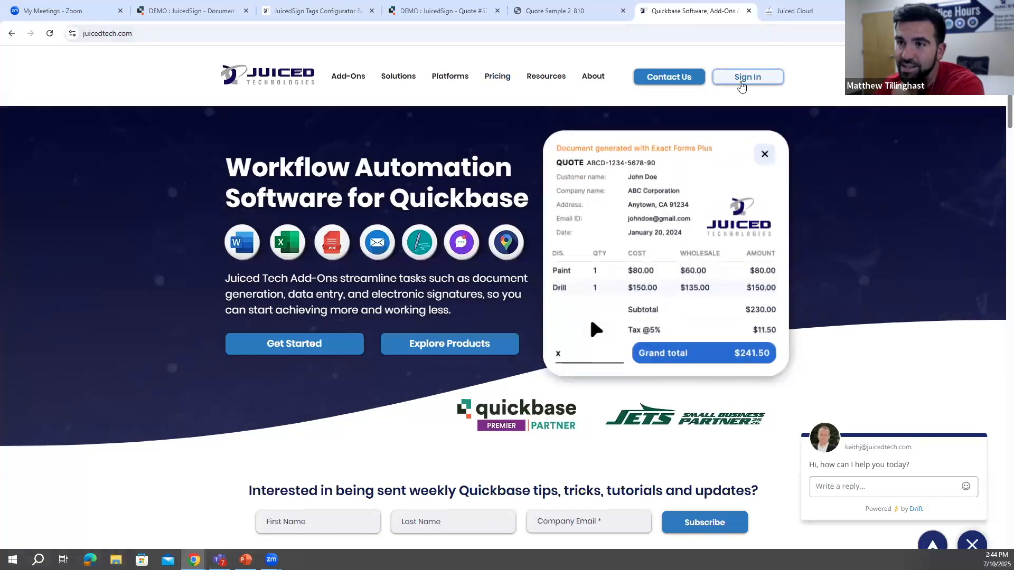
click(781, 14)
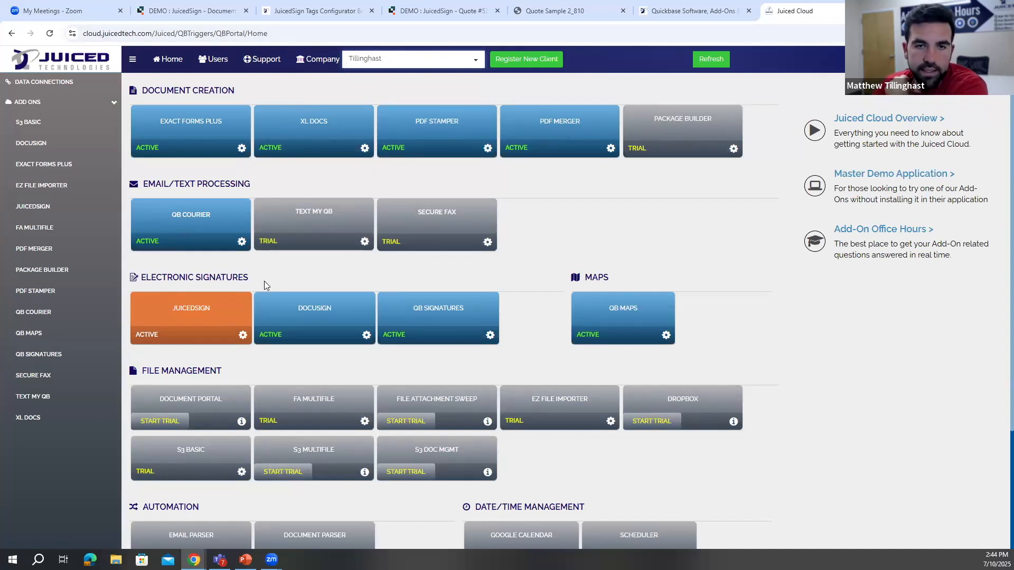
- Open the JuicedSign add-on and start authorizing a new application using an existing user token
click(209, 314)
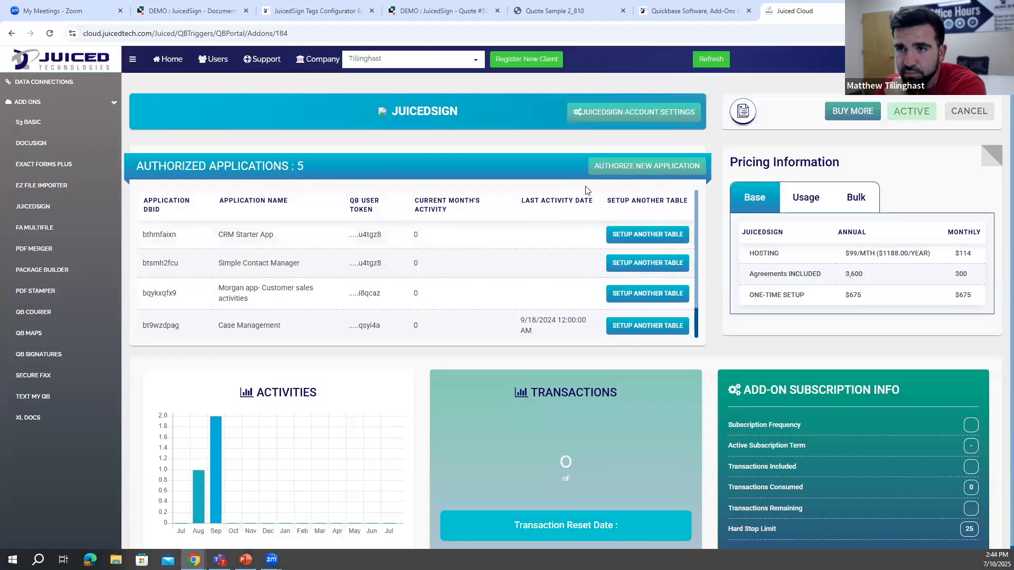
click(613, 178)
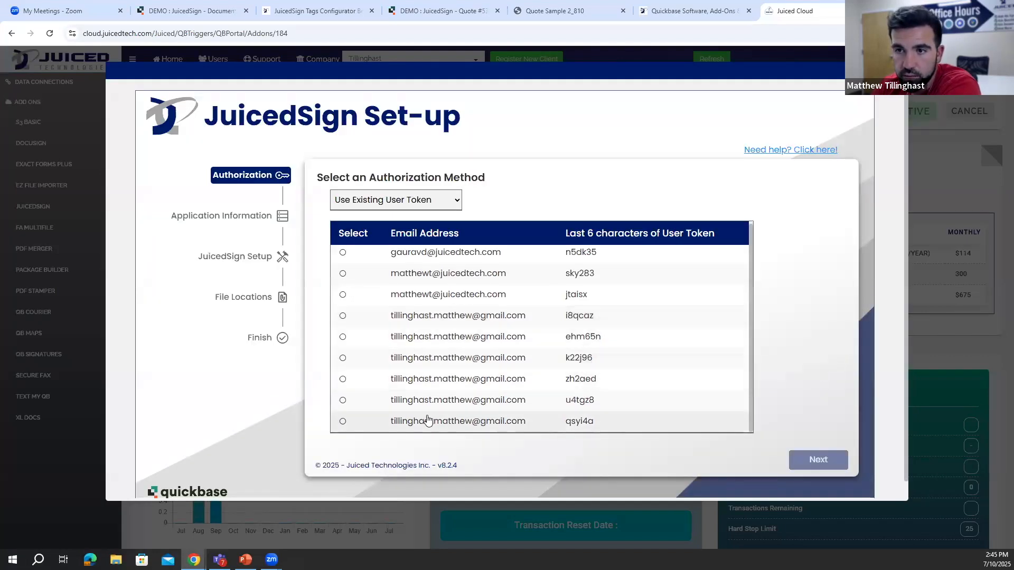
click(444, 272)
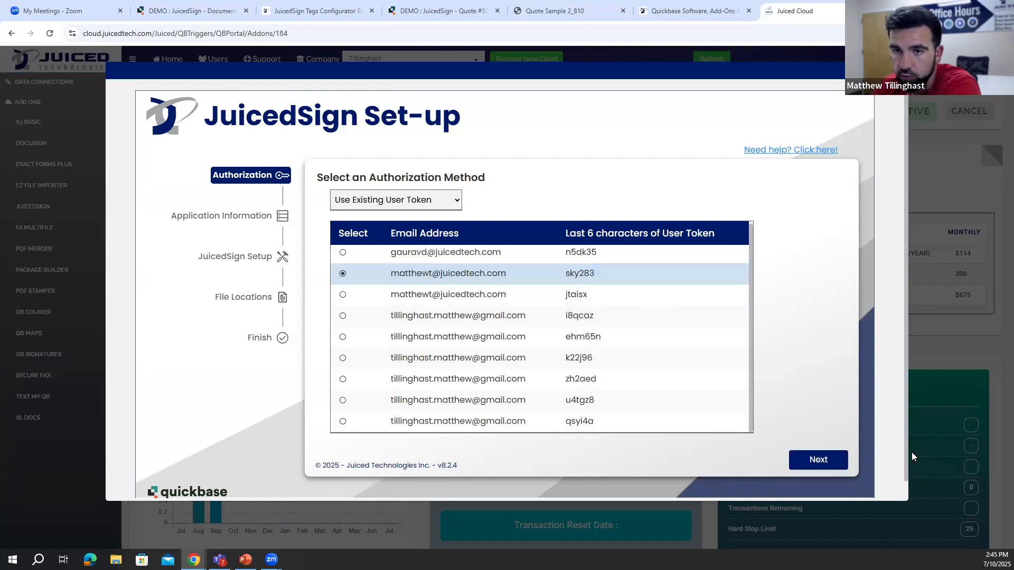
click(833, 459)
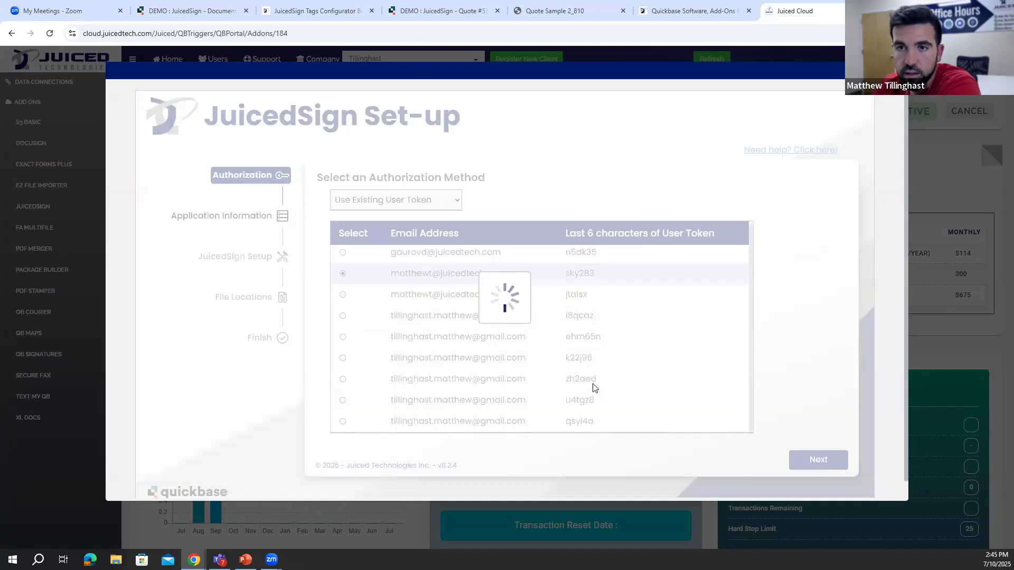
- Try to run the Upgrade Setup on the Property Management App
click(493, 227)
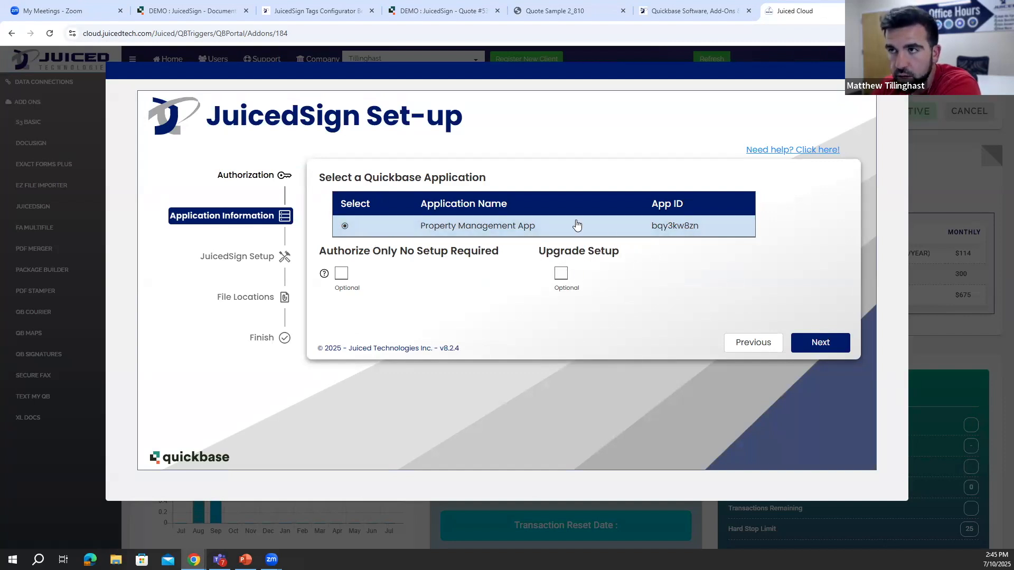
click(561, 273)
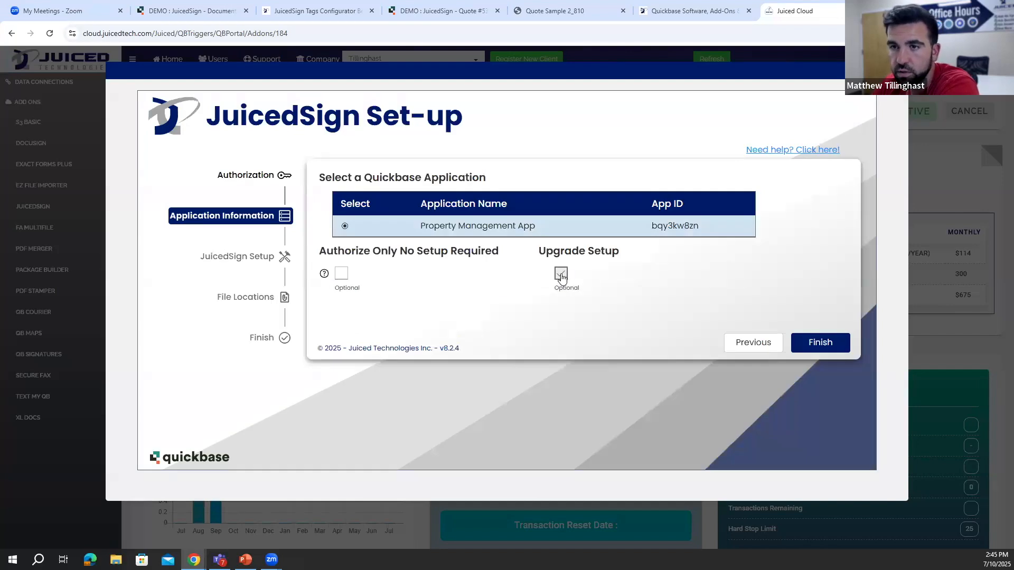
click(825, 348)
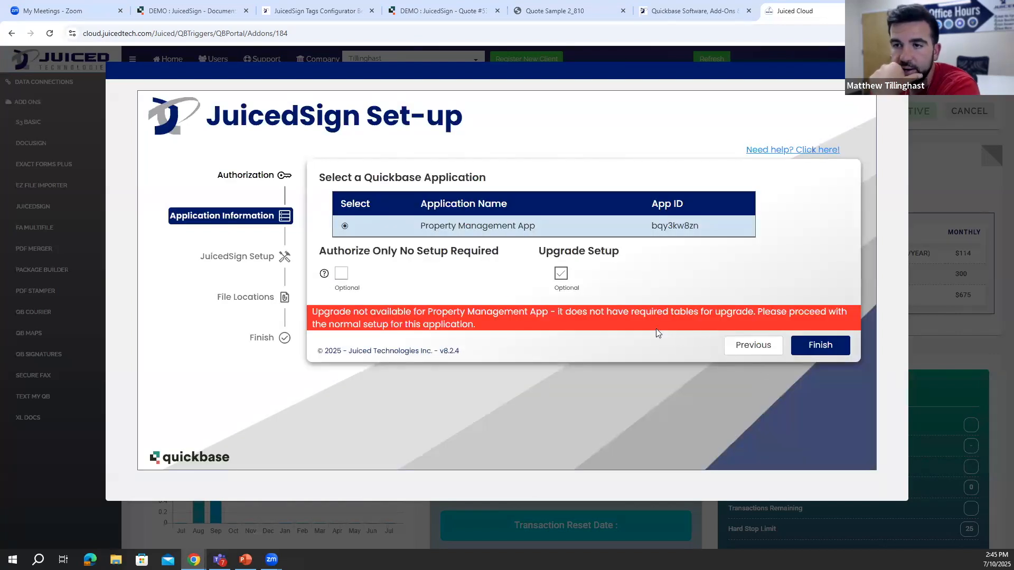
- Go back to authorization, choose a different existing user token, and run the Upgrade Setup on Contract Management Office Hours
click(751, 346)
scroll(470, 359, down, 2)
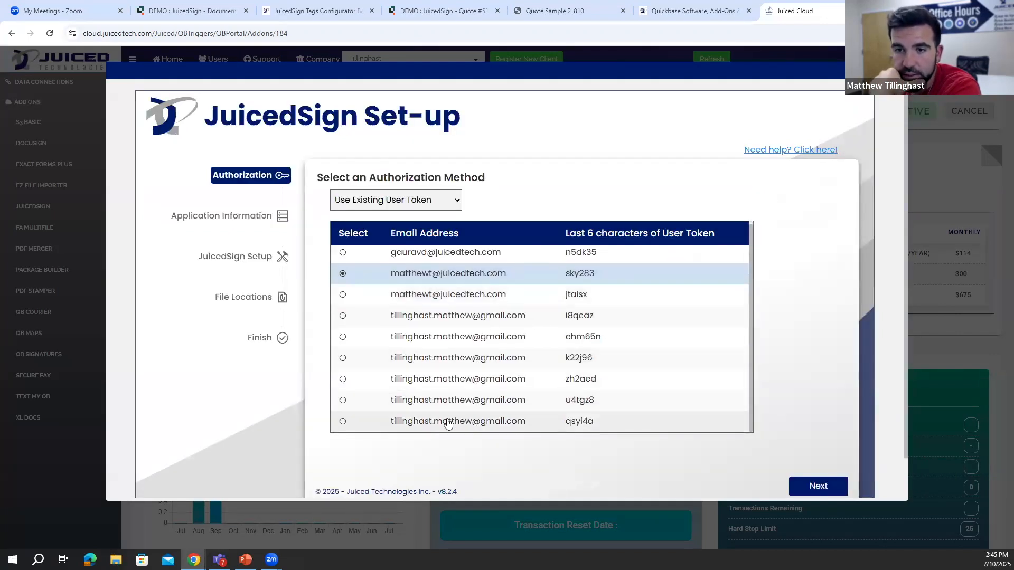
click(408, 423)
click(818, 485)
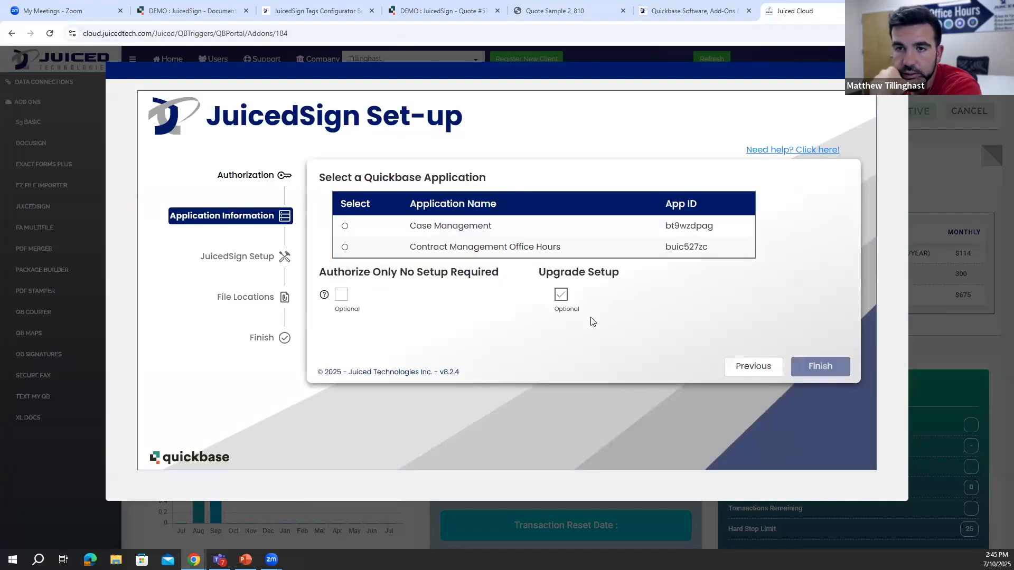
click(400, 247)
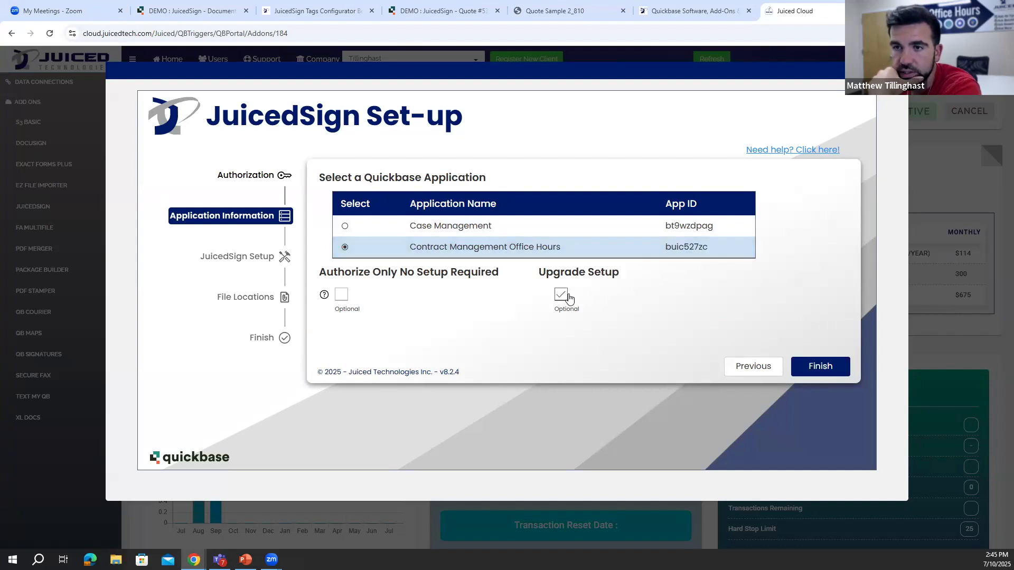
click(816, 366)
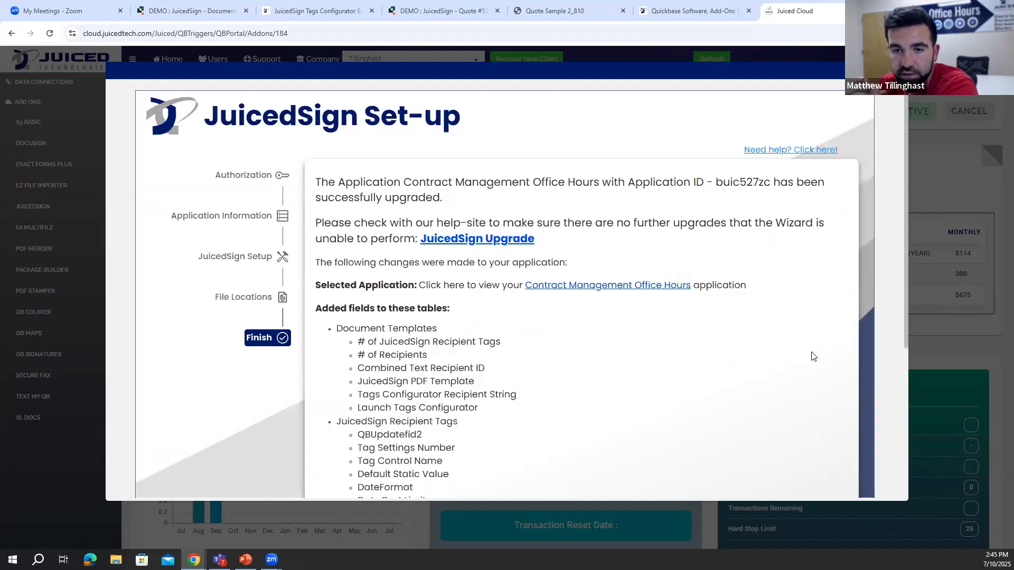
- Examine the upgrade summary's added and upgraded fields, close the set-up wizard, and refresh the portal
scroll(406, 273, down, 3)
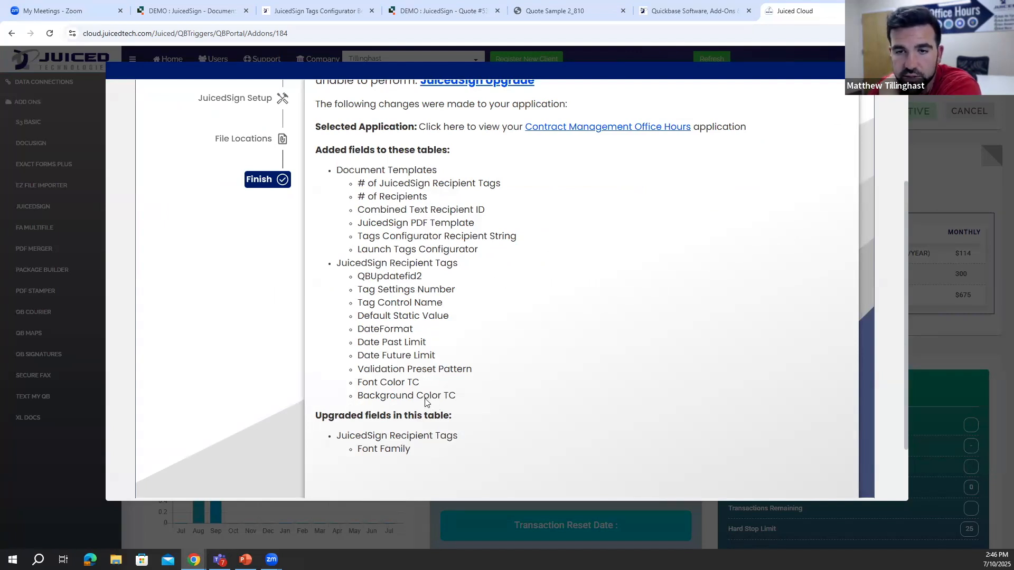
scroll(362, 272, up, 1)
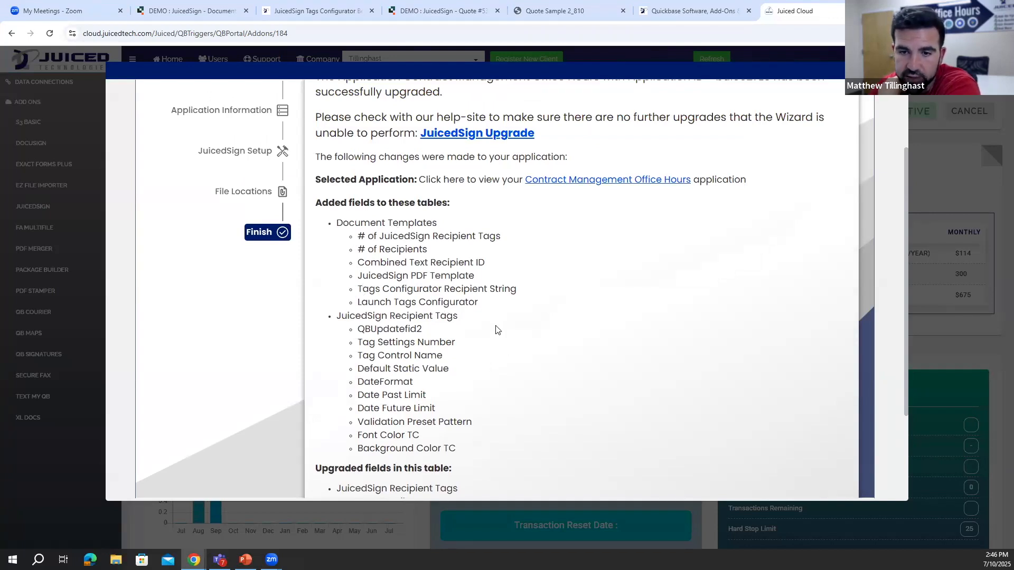
scroll(495, 329, down, 1)
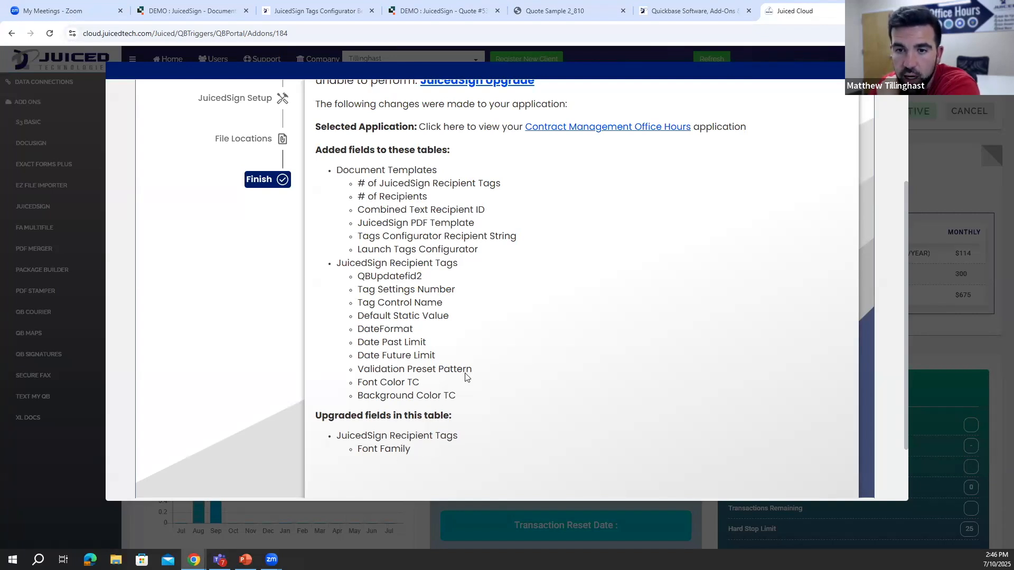
scroll(466, 378, up, 1)
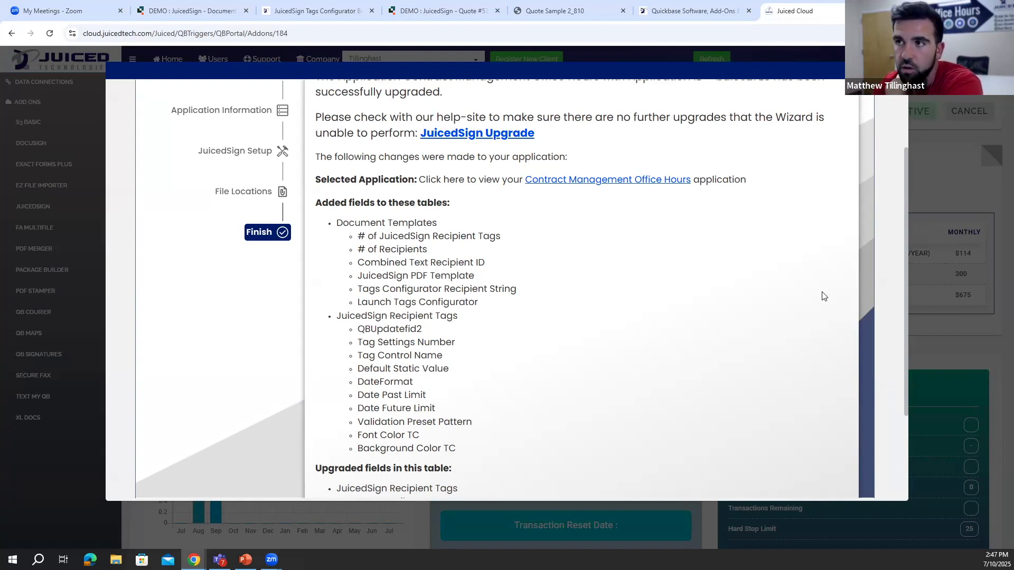
click(895, 70)
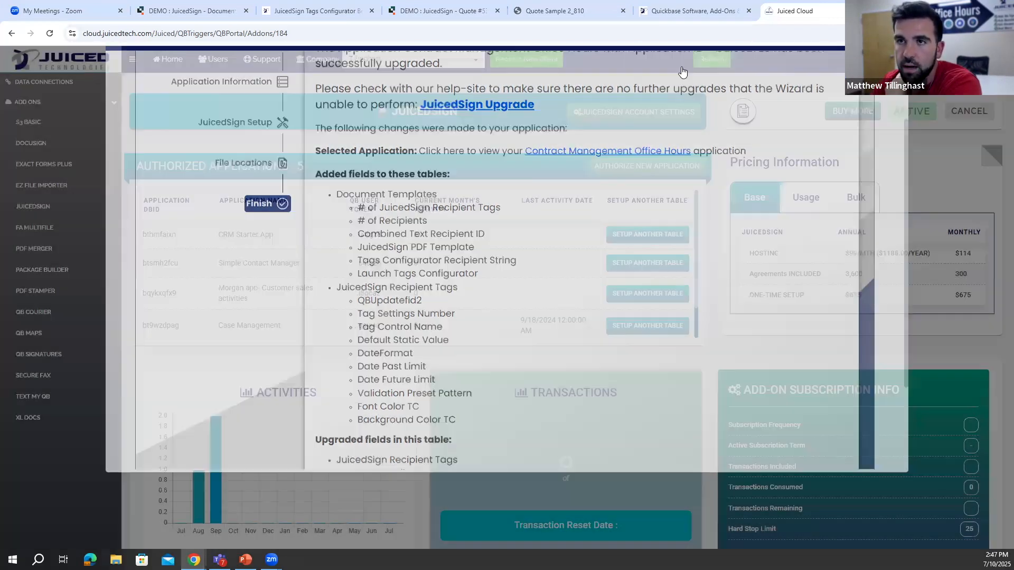
click(705, 62)
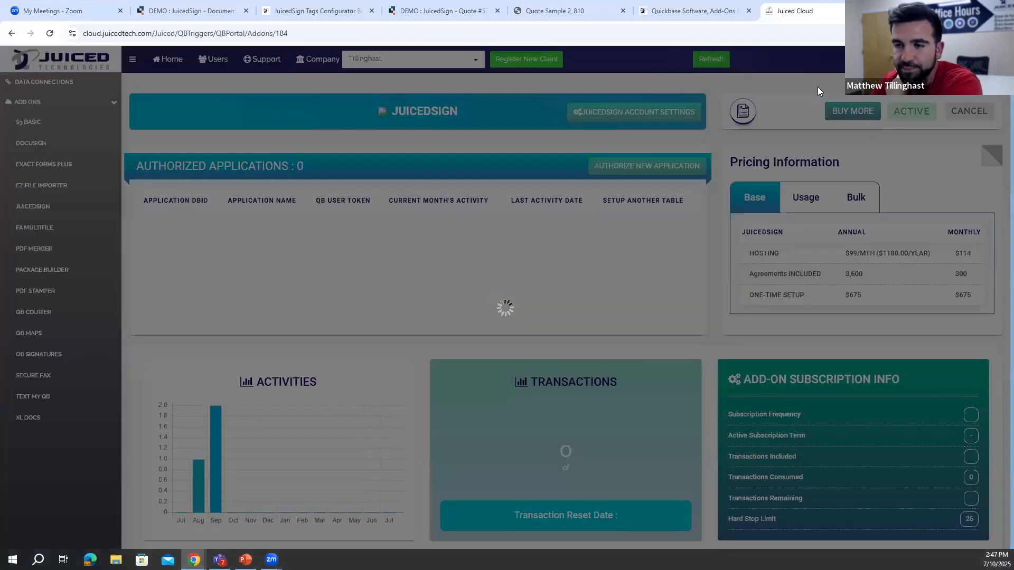